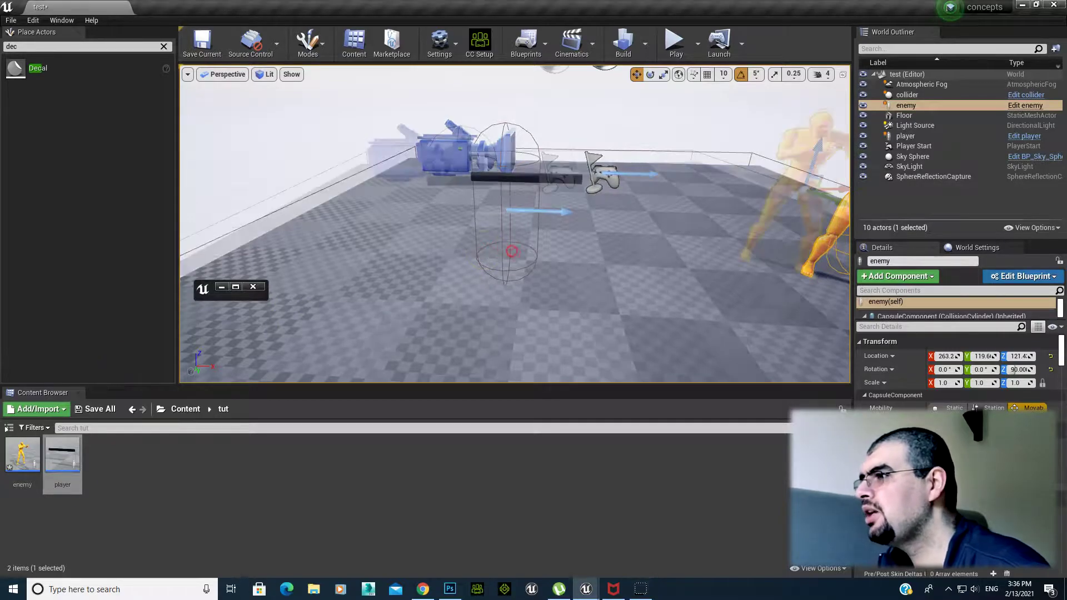
Open the player Blueprint and inspect its capsule, camera and StaticMesh gun components
{"action": "mouse_move", "coordinate": [507, 257]}
{"action": "right_mouse_down"}
{"action": "mouse_move", "coordinate": [533, 241]}
{"action": "mouse_move", "coordinate": [509, 238]}
{"action": "right_mouse_up"}
{"action": "mouse_move", "coordinate": [558, 177]}
{"action": "right_mouse_down"}
{"action": "mouse_move", "coordinate": [579, 194]}
{"action": "mouse_move", "coordinate": [492, 150]}
{"action": "right_mouse_up"}
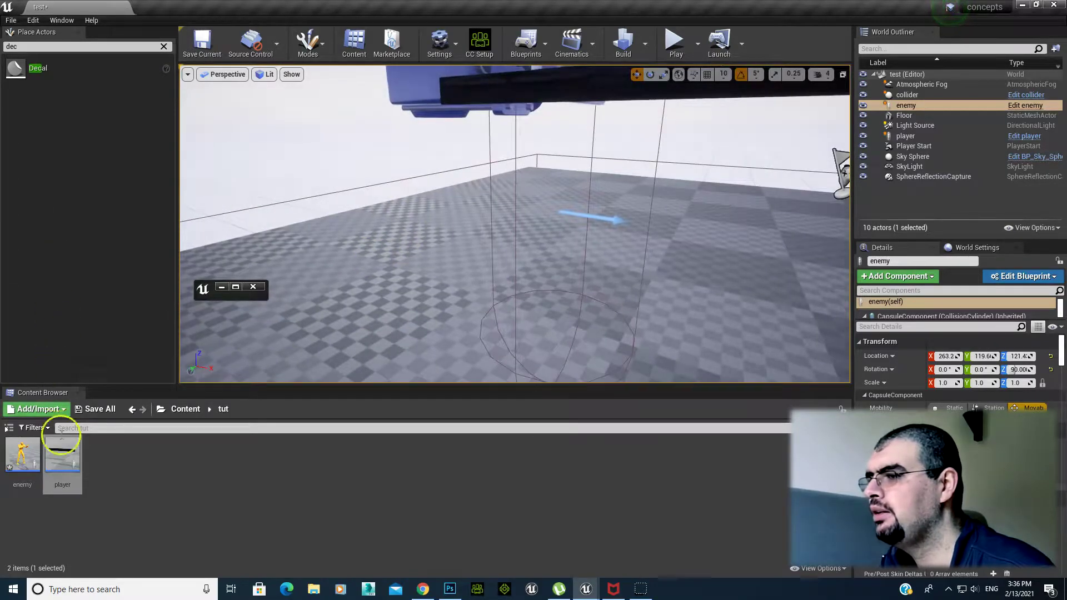
{"action": "double_click", "coordinate": [61, 432]}
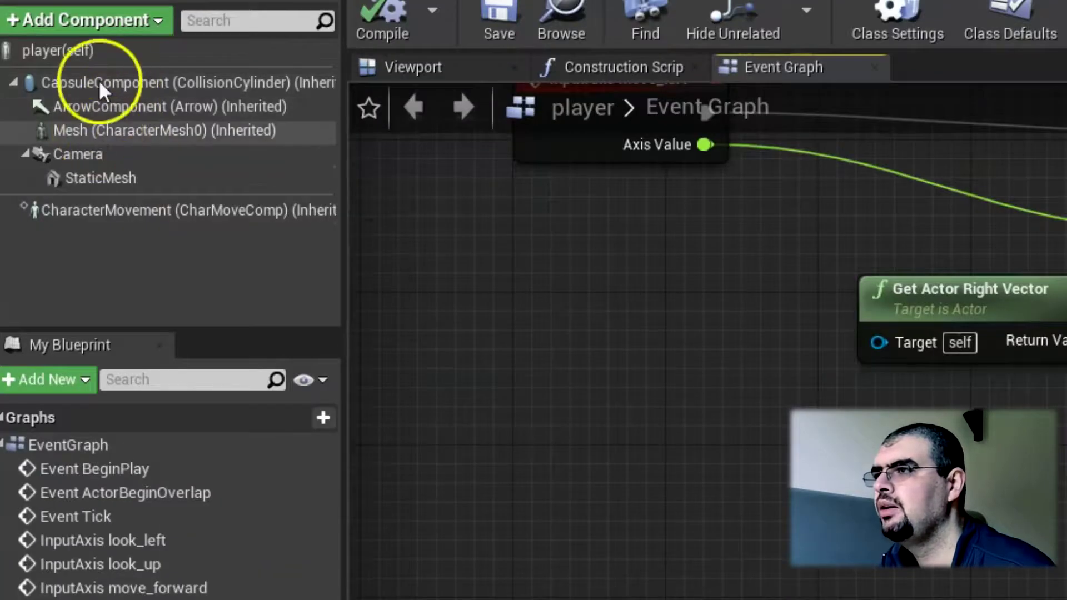
{"action": "left_click", "coordinate": [95, 93]}
{"action": "left_click", "coordinate": [78, 155]}
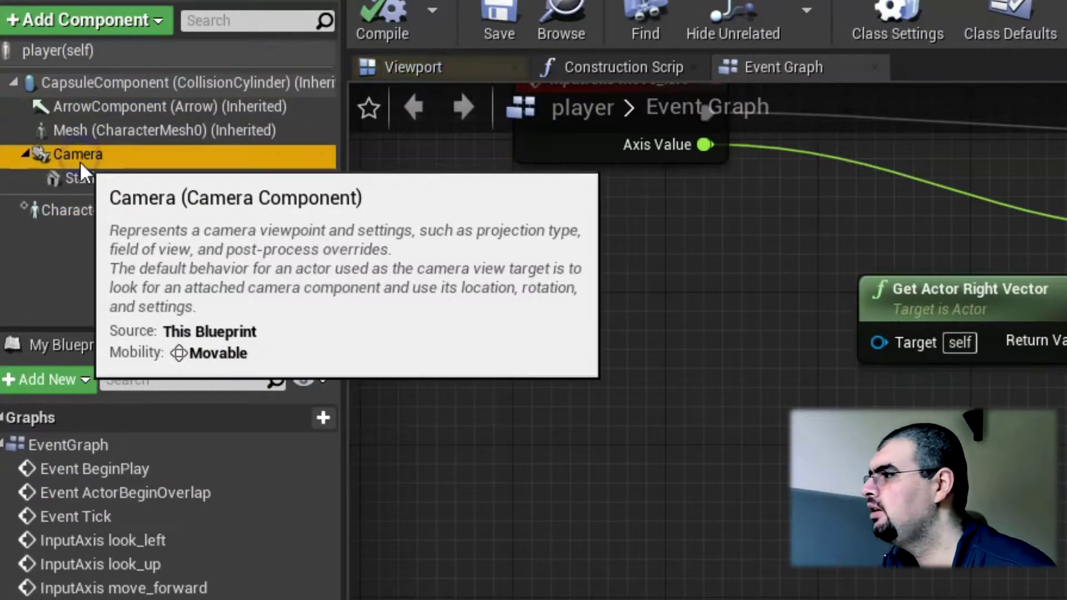
{"action": "left_click", "coordinate": [89, 177]}
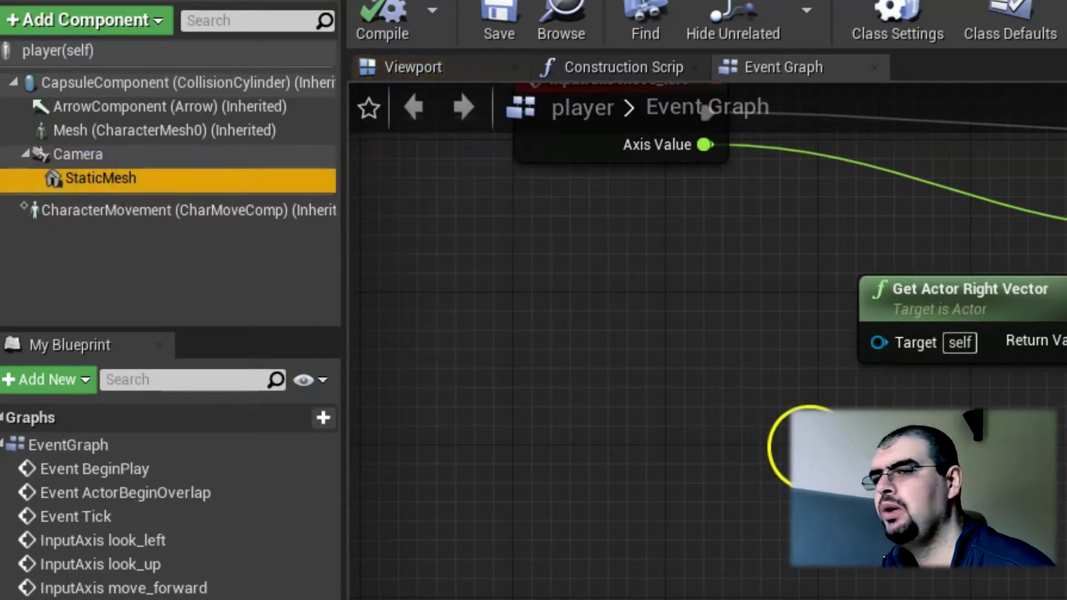
Review the movement and look nodes, then test-play the level briefly and stop it
{"action": "right_click_drag", "start_coordinate": [612, 194], "coordinate": [555, 528]}
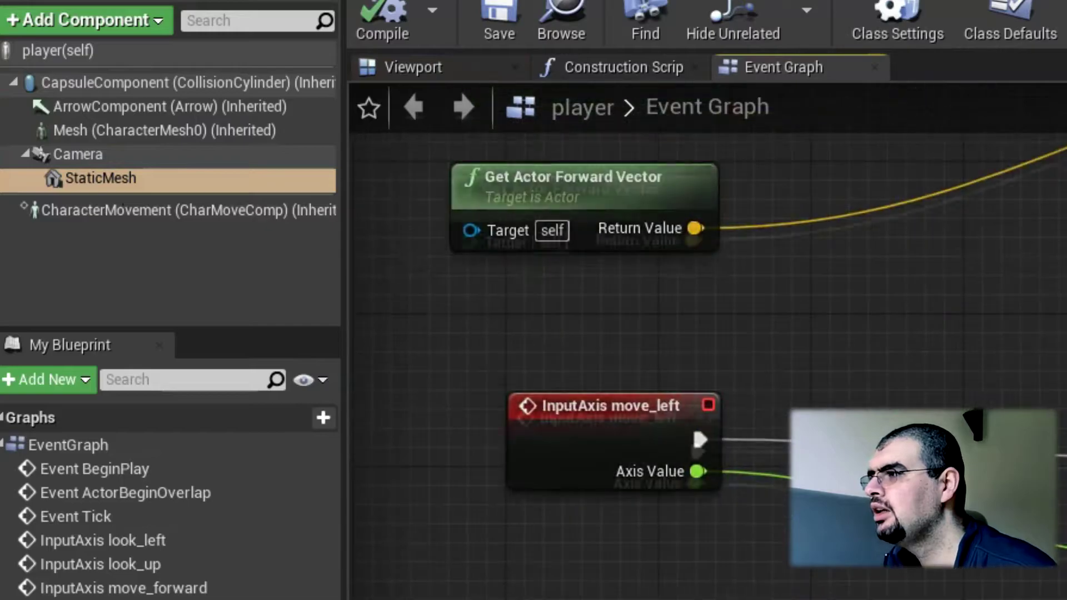
{"action": "scroll", "coordinate": [611, 333], "scroll_direction": "down", "scroll_amount": 1}
{"action": "right_click_drag", "start_coordinate": [611, 278], "coordinate": [378, 374]}
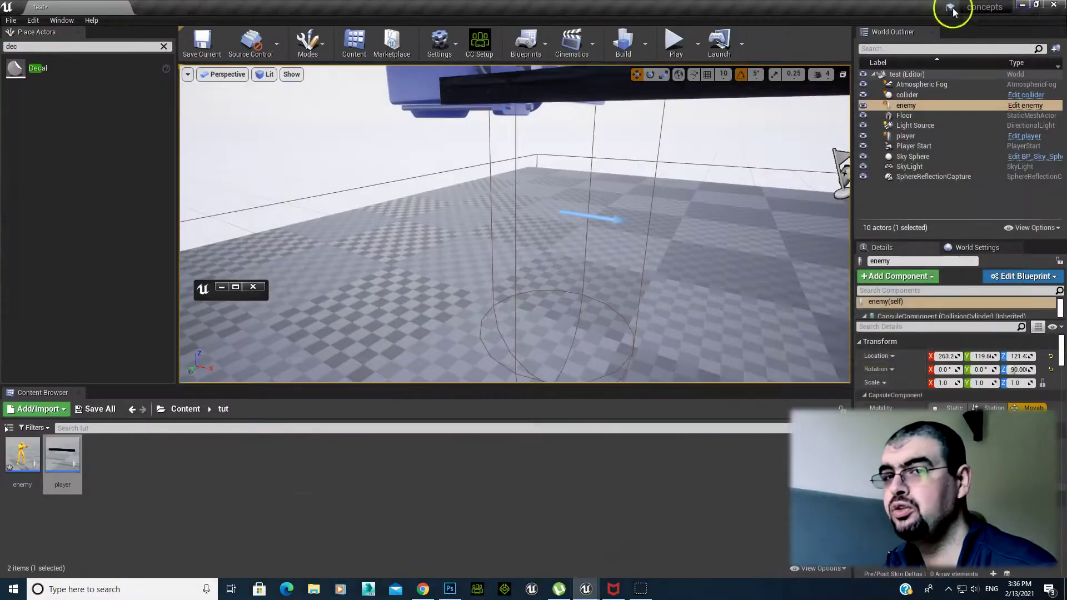
{"action": "left_click", "coordinate": [672, 47]}
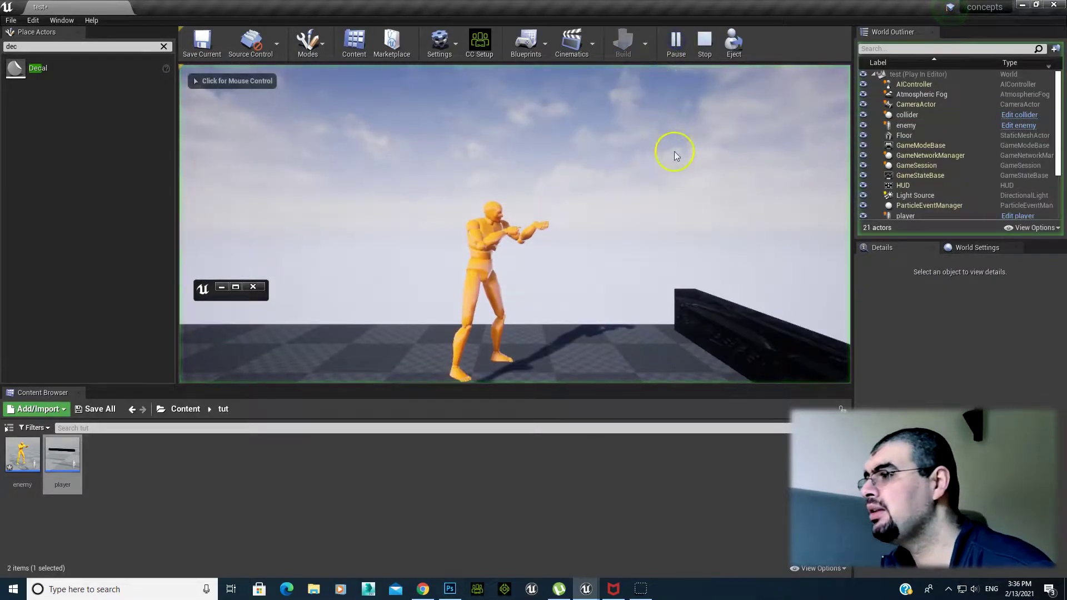
{"action": "left_click", "coordinate": [674, 151]}
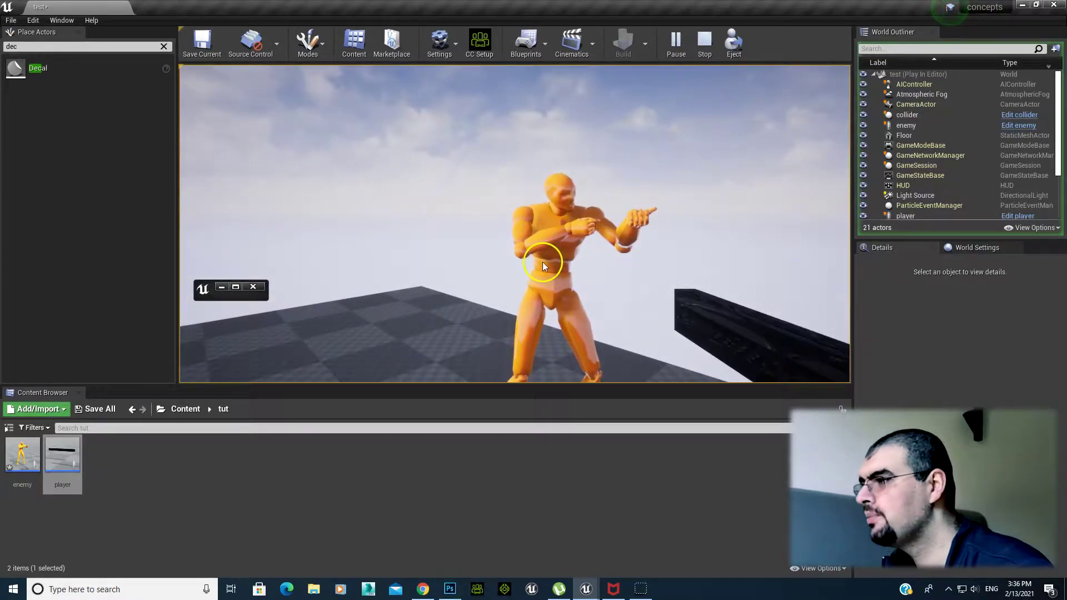
{"action": "key", "text": "Escape"}
{"action": "mouse_move", "coordinate": [584, 587]}
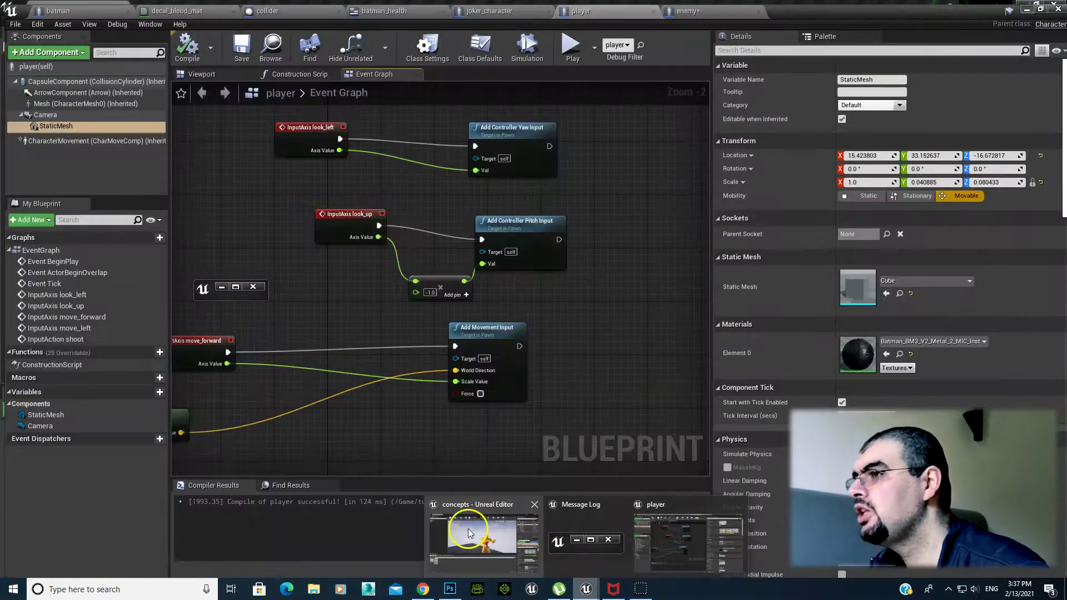
In the Blueprint's component preview, add a Cube component under the StaticMesh gun
{"action": "left_click", "coordinate": [469, 533]}
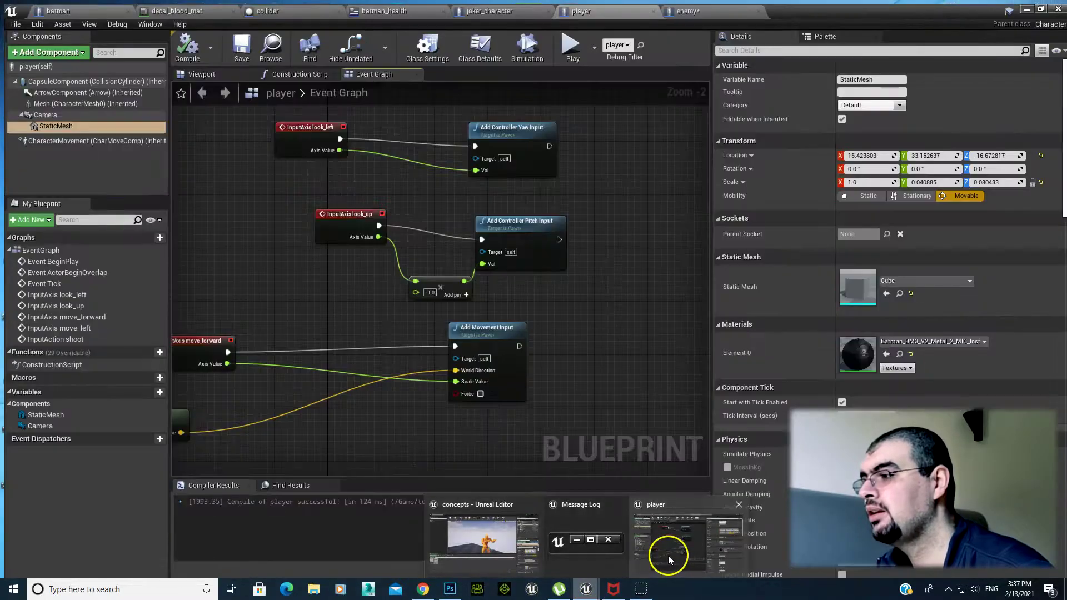
{"action": "left_click", "coordinate": [668, 555]}
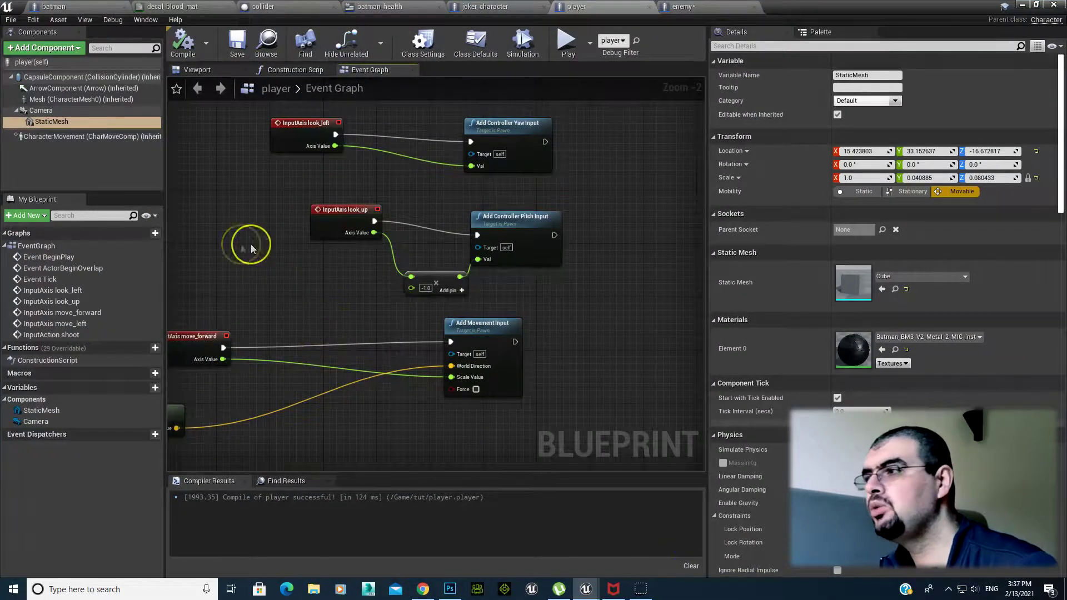
{"action": "left_click", "coordinate": [189, 69]}
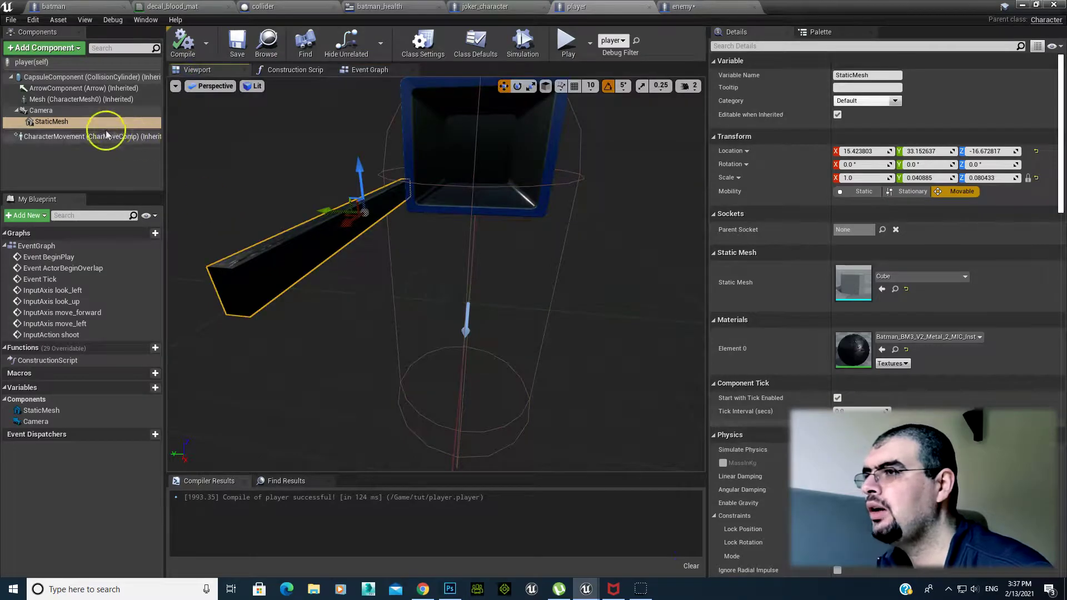
{"action": "left_click", "coordinate": [45, 47]}
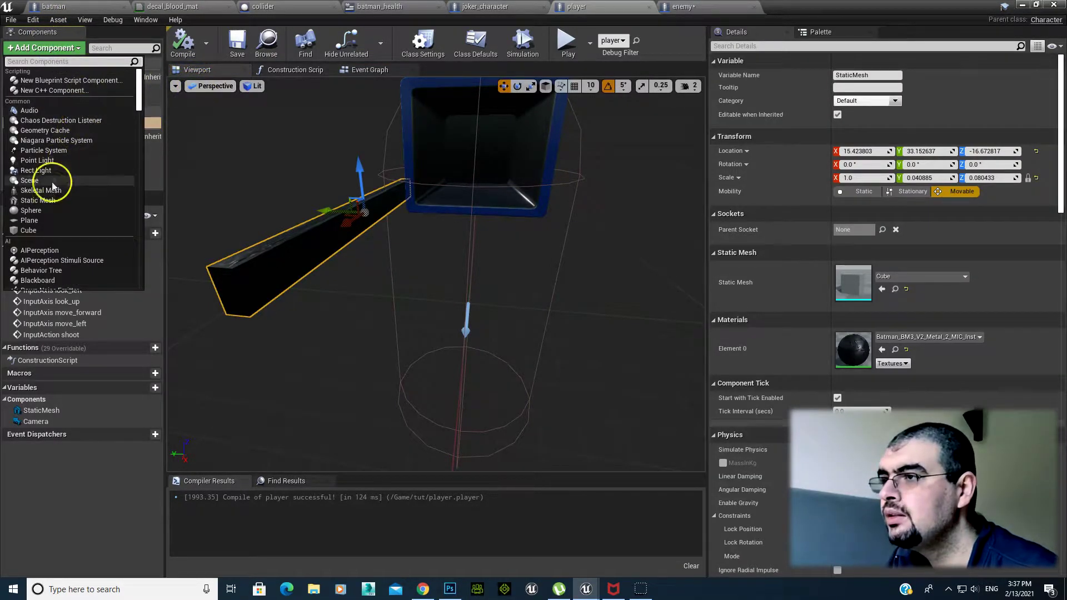
{"action": "left_click", "coordinate": [46, 229]}
{"action": "key", "text": "Return"}
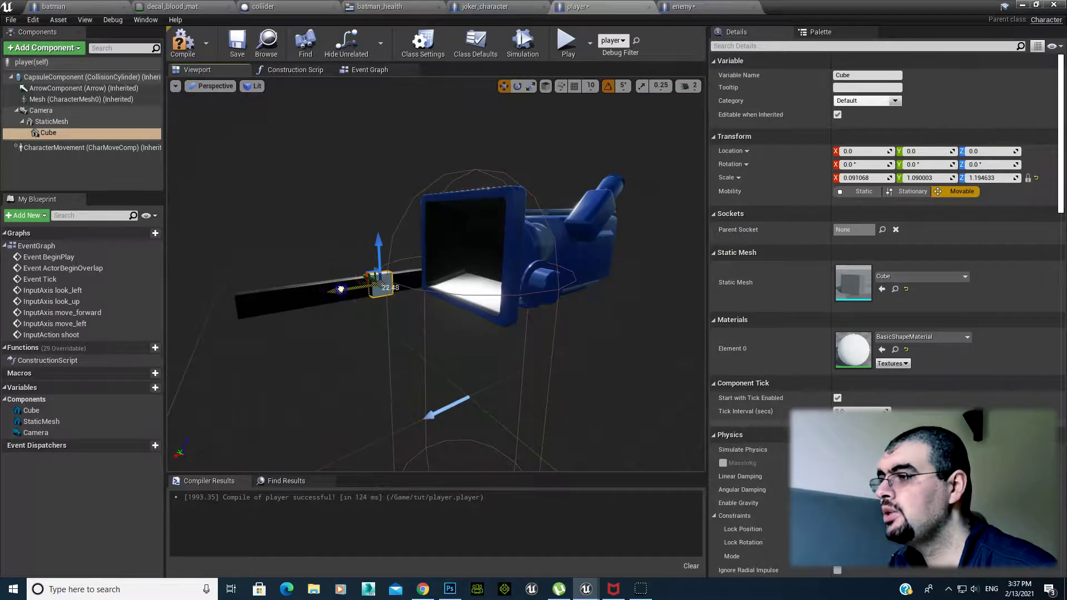
Move the cube out to the gun's tip and flatten it vertically
{"action": "left_click_drag", "start_coordinate": [340, 289], "coordinate": [109, 290]}
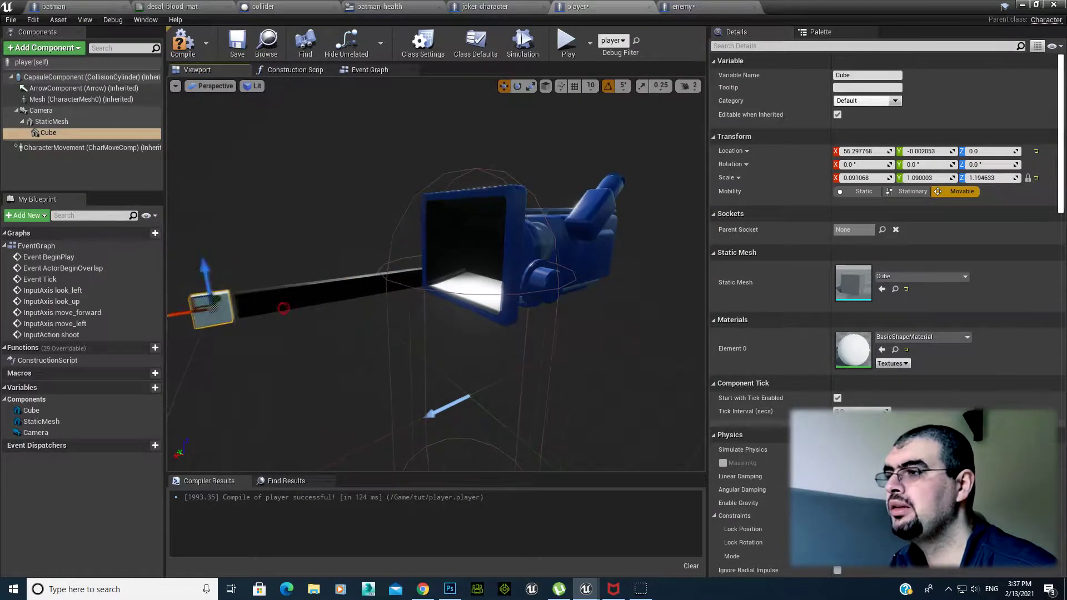
{"action": "key", "text": "f"}
{"action": "key", "text": "e"}
{"action": "key", "text": "r"}
{"action": "left_click_drag", "start_coordinate": [490, 289], "coordinate": [490, 323]}
Enable Hidden in Game on the Cube via a 'hid' search and compile the Blueprint
{"action": "left_click", "coordinate": [763, 46]}
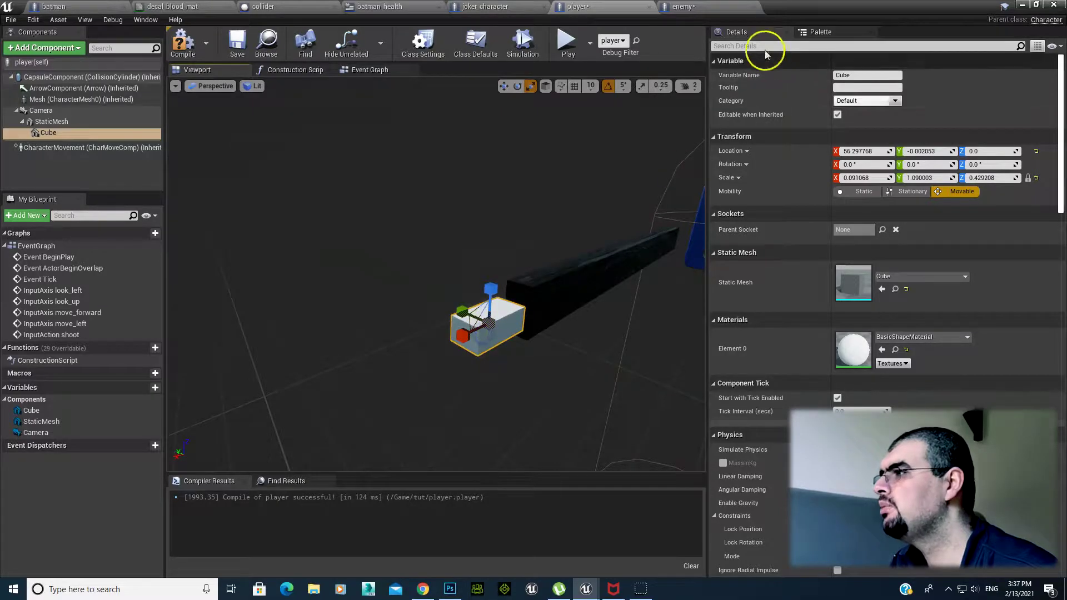
{"action": "type", "text": "hid"}
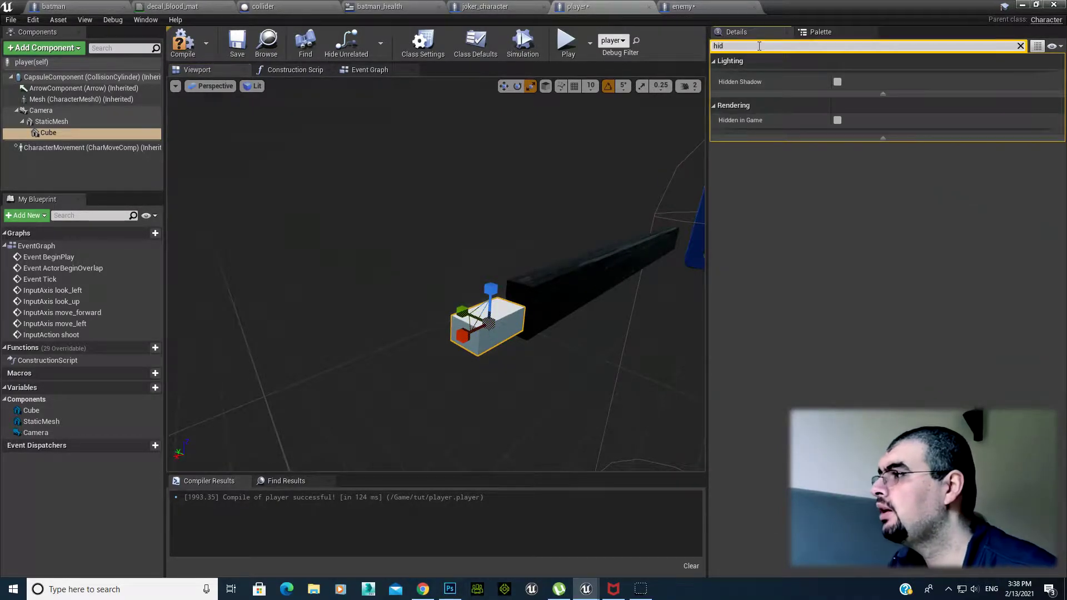
{"action": "left_click", "coordinate": [837, 120]}
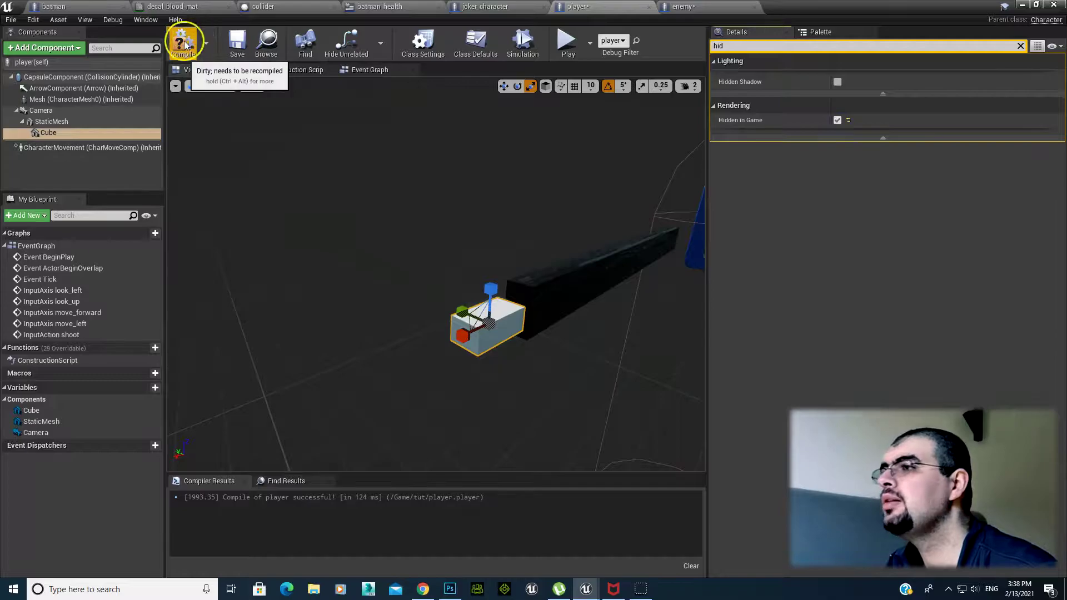
{"action": "left_click", "coordinate": [185, 56]}
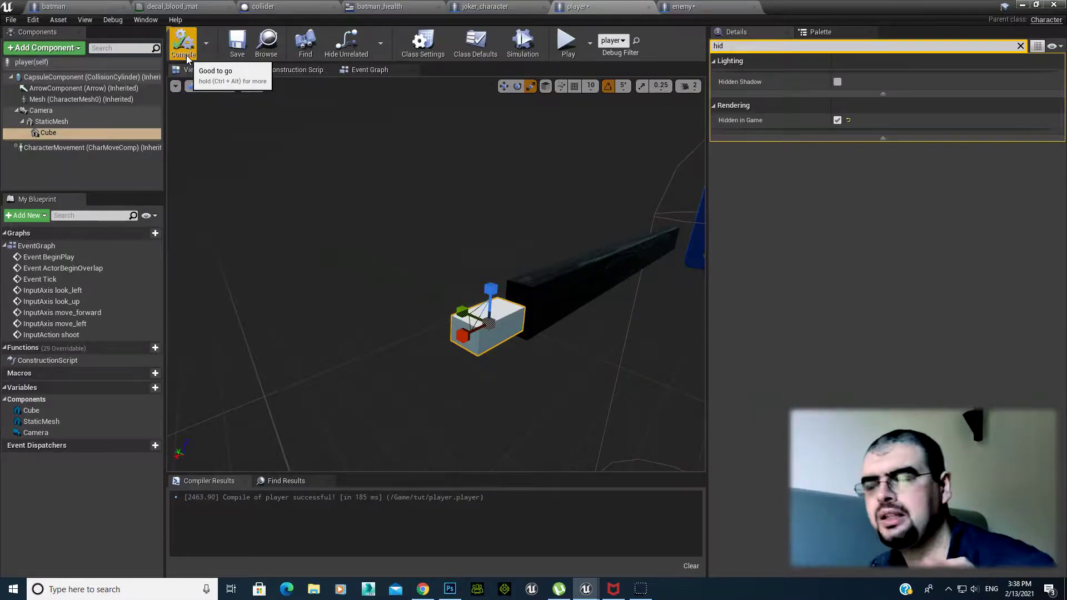
{"action": "left_click", "coordinate": [185, 47]}
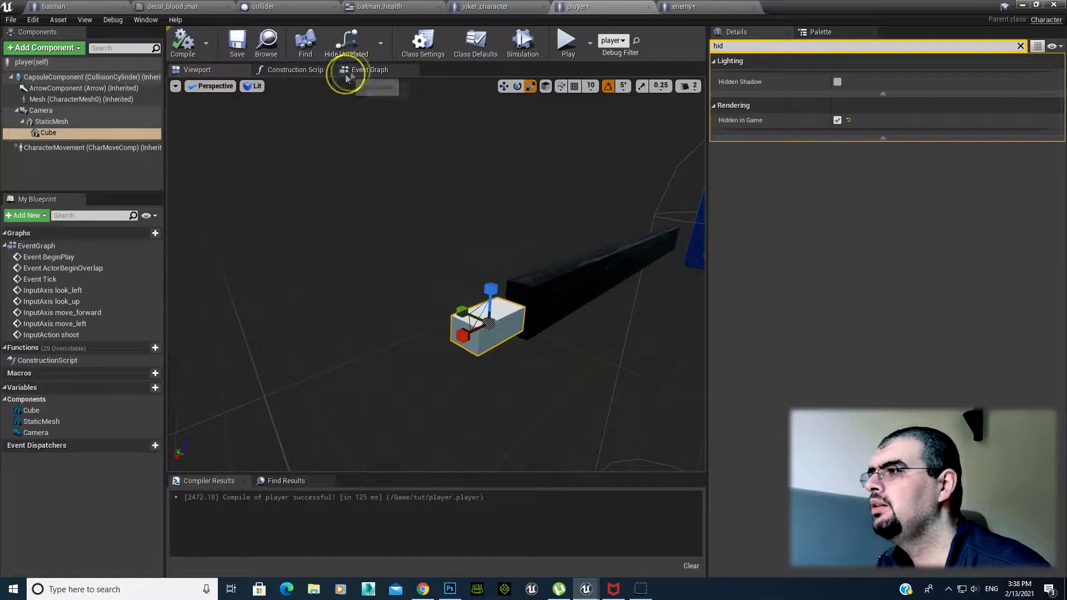
In the Event Graph, add a LineTraceByChannel node and wire shoot's Pressed event into it
{"action": "left_click", "coordinate": [345, 77]}
{"action": "right_click_drag", "start_coordinate": [307, 145], "coordinate": [302, 264]}
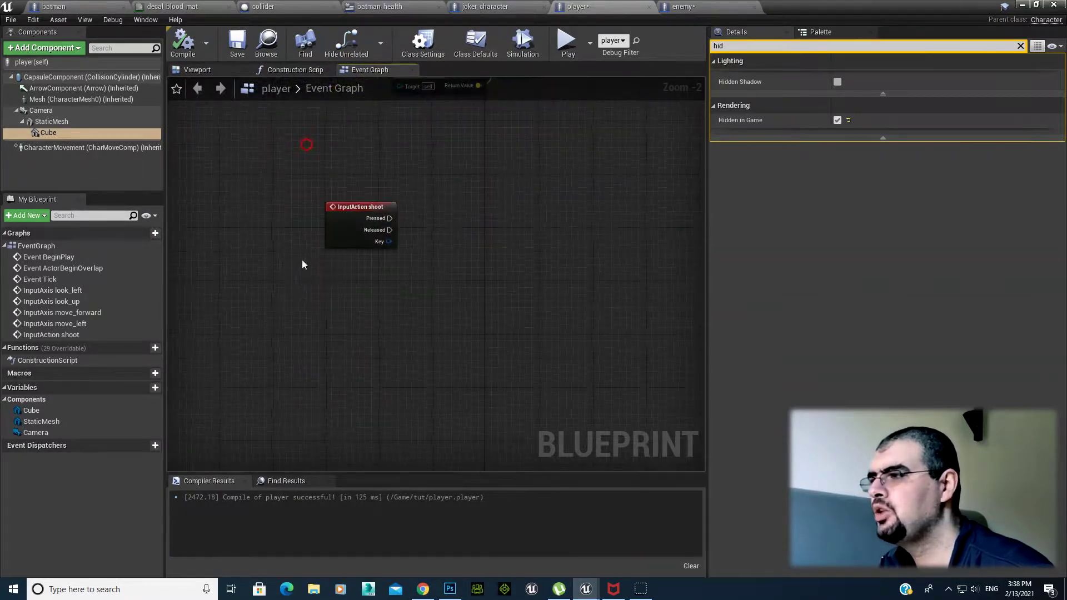
{"action": "right_click_drag", "start_coordinate": [435, 259], "coordinate": [388, 272]}
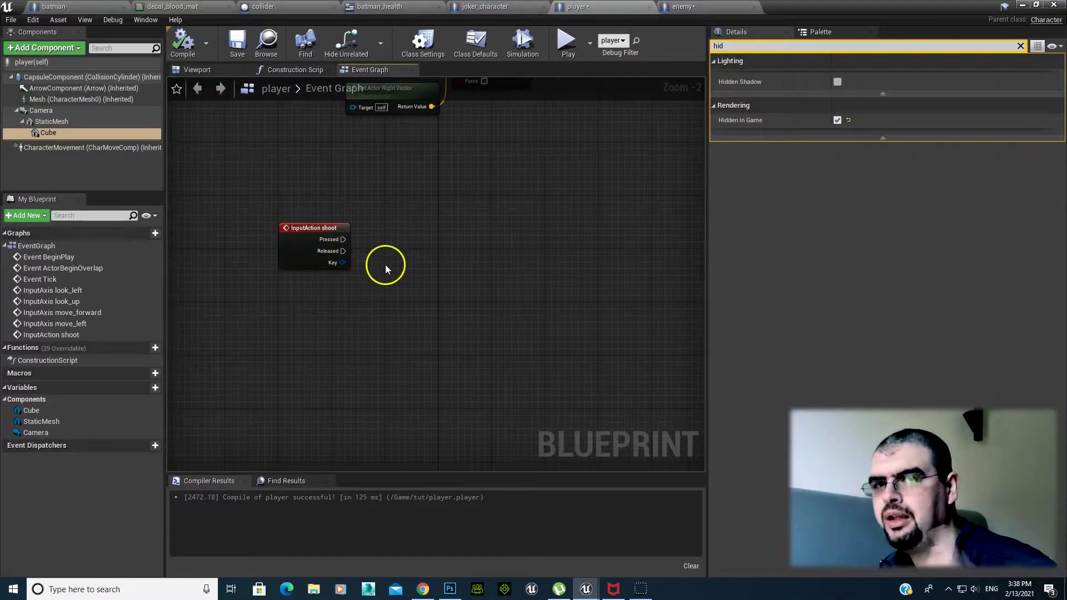
{"action": "right_click_drag", "start_coordinate": [409, 254], "coordinate": [392, 256]}
{"action": "right_click", "coordinate": [414, 253]}
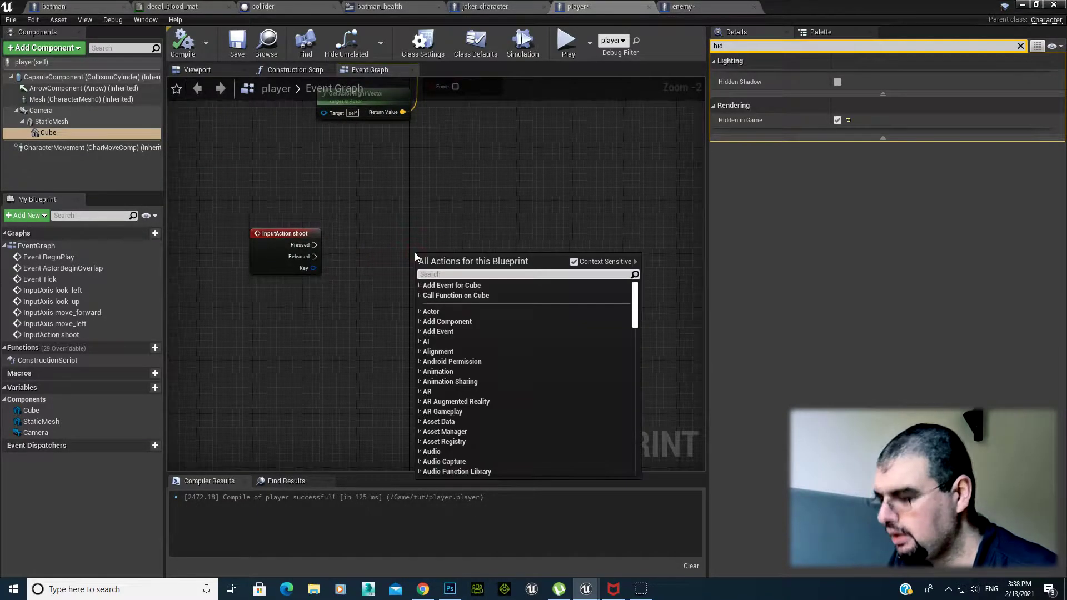
{"action": "type", "text": "linetrace"}
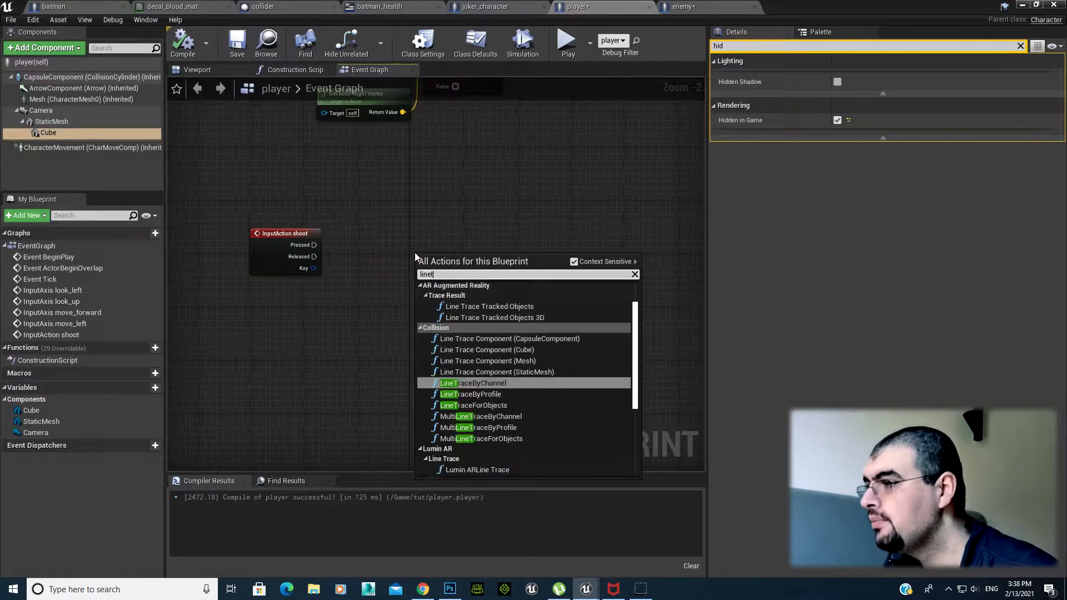
{"action": "left_click", "coordinate": [487, 385]}
{"action": "right_click_drag", "start_coordinate": [403, 271], "coordinate": [389, 342]}
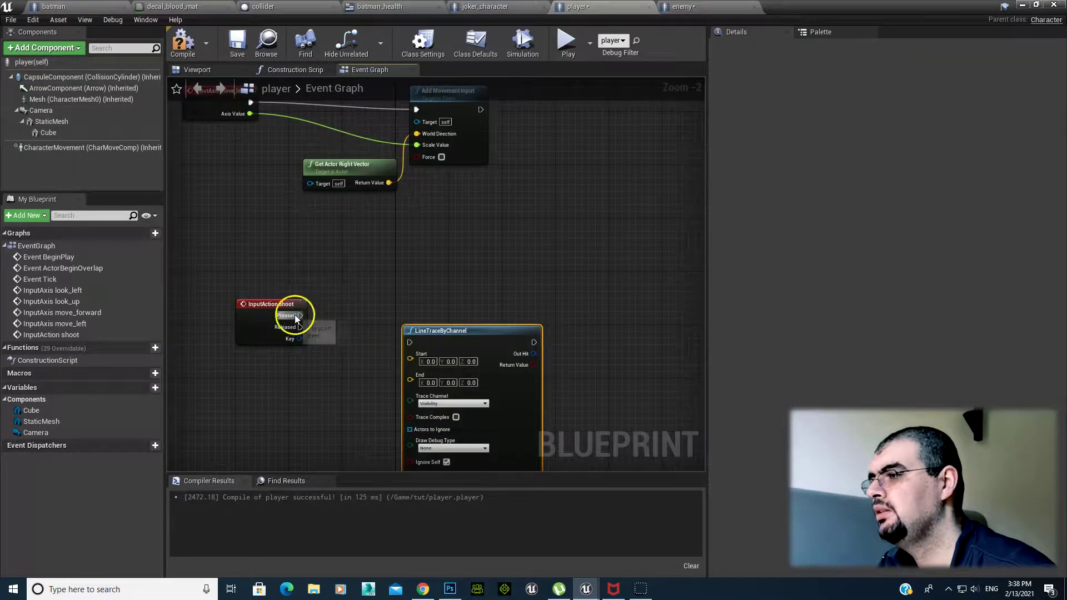
{"action": "mouse_move", "coordinate": [296, 317]}
{"action": "left_mouse_down"}
{"action": "mouse_move", "coordinate": [409, 343]}
{"action": "mouse_move", "coordinate": [485, 266]}
{"action": "left_mouse_up"}
Feed the line trace's Start from the Cube's GetWorldLocation
{"action": "right_click", "coordinate": [248, 228]}
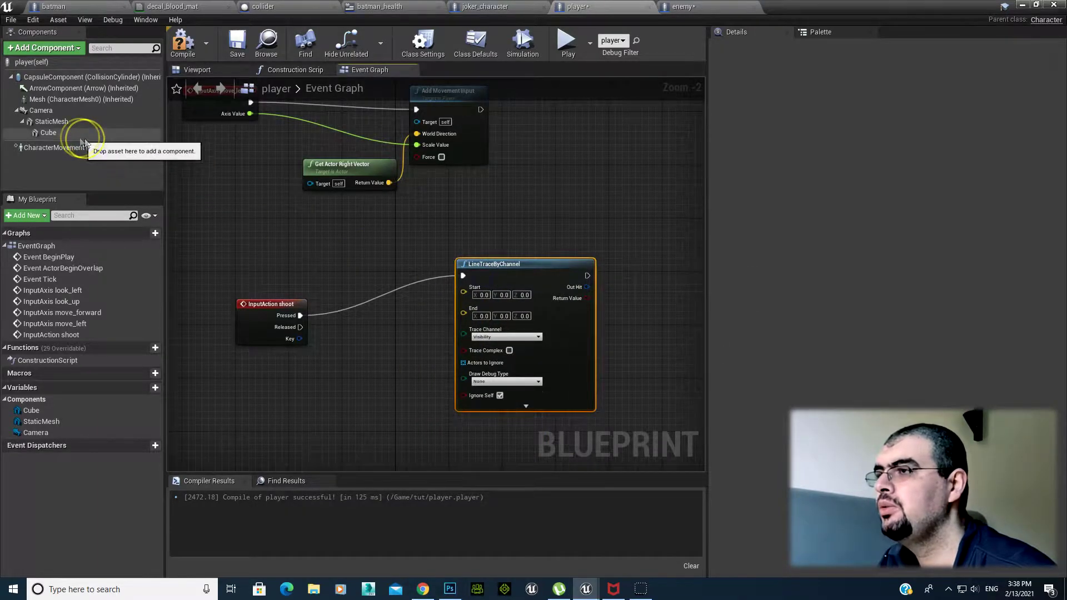
{"action": "left_click_drag", "start_coordinate": [78, 133], "coordinate": [172, 274]}
{"action": "mouse_move", "coordinate": [223, 412]}
{"action": "left_mouse_down"}
{"action": "mouse_move", "coordinate": [216, 391]}
{"action": "mouse_move", "coordinate": [303, 424]}
{"action": "left_mouse_up"}
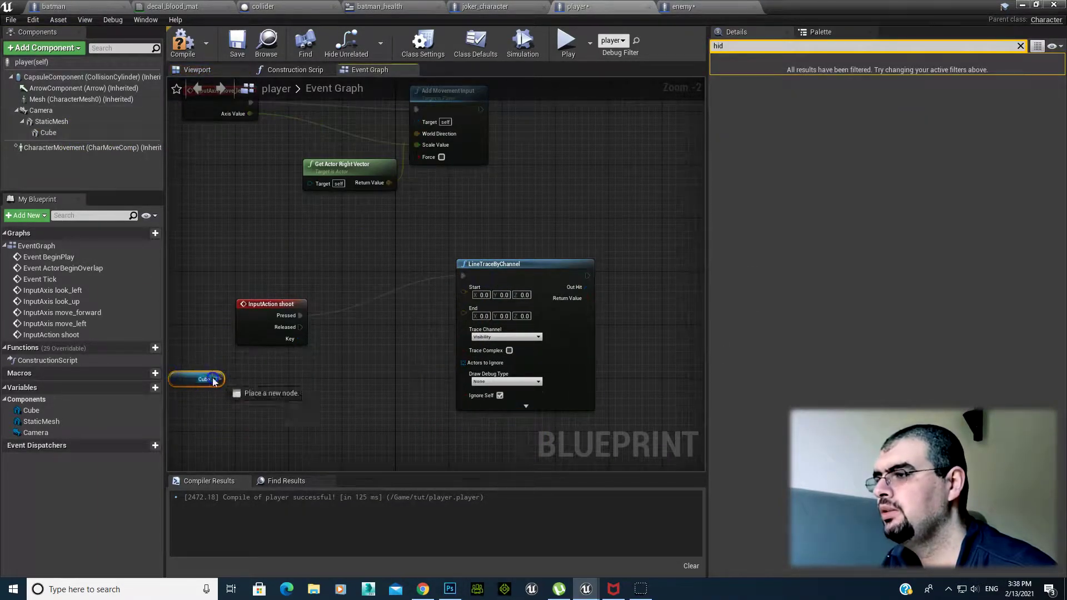
{"action": "type", "text": "get wor"}
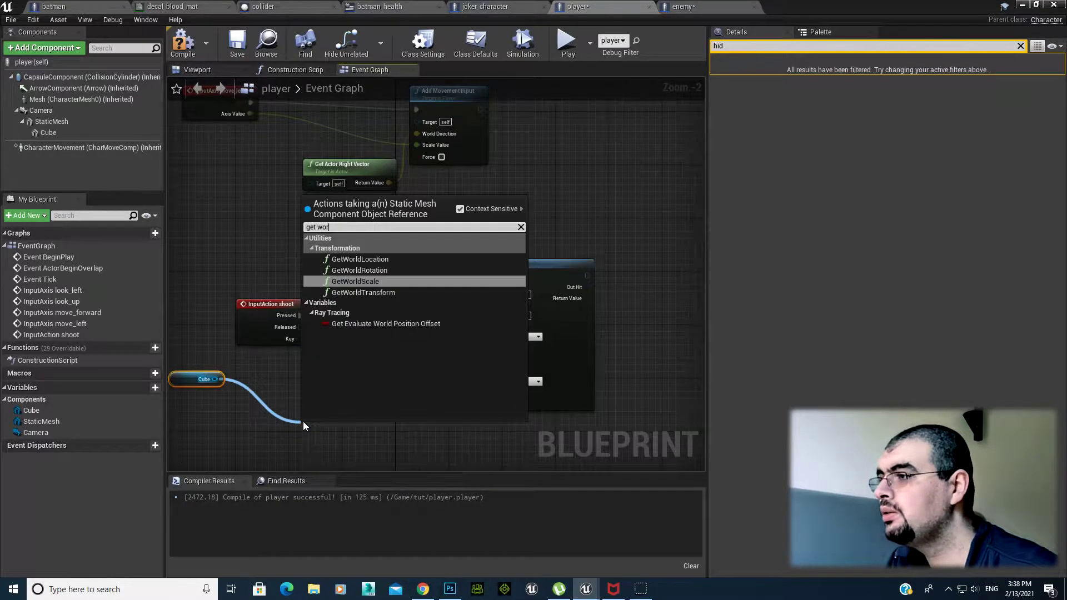
{"action": "key", "text": "Up"}
{"action": "key", "text": "Up"}
{"action": "key", "text": "Return"}
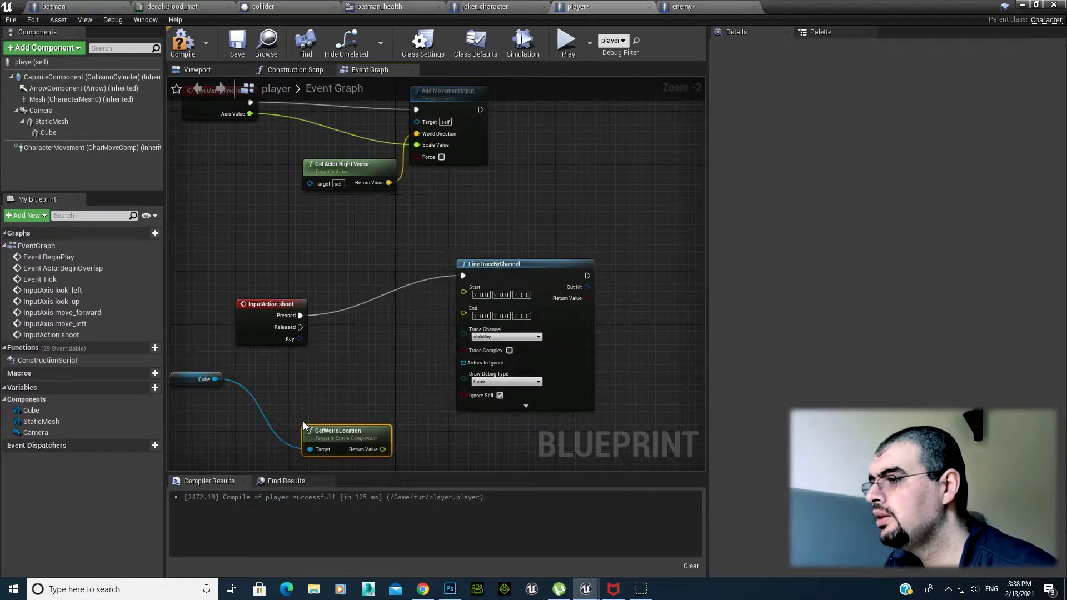
{"action": "left_click_drag", "start_coordinate": [382, 448], "coordinate": [463, 287]}
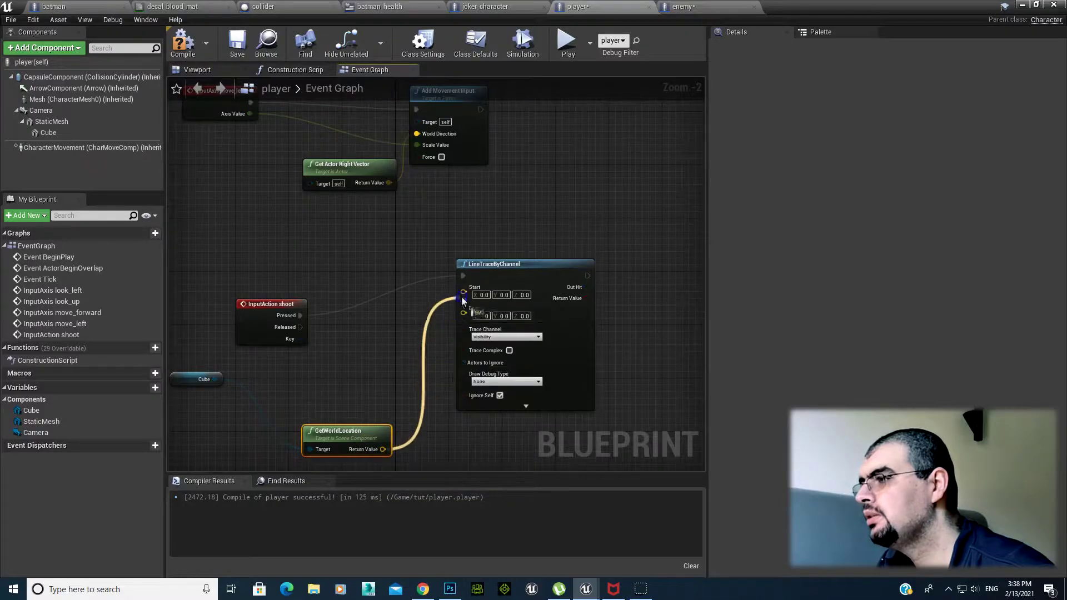
{"action": "left_click_drag", "start_coordinate": [345, 439], "coordinate": [317, 420]}
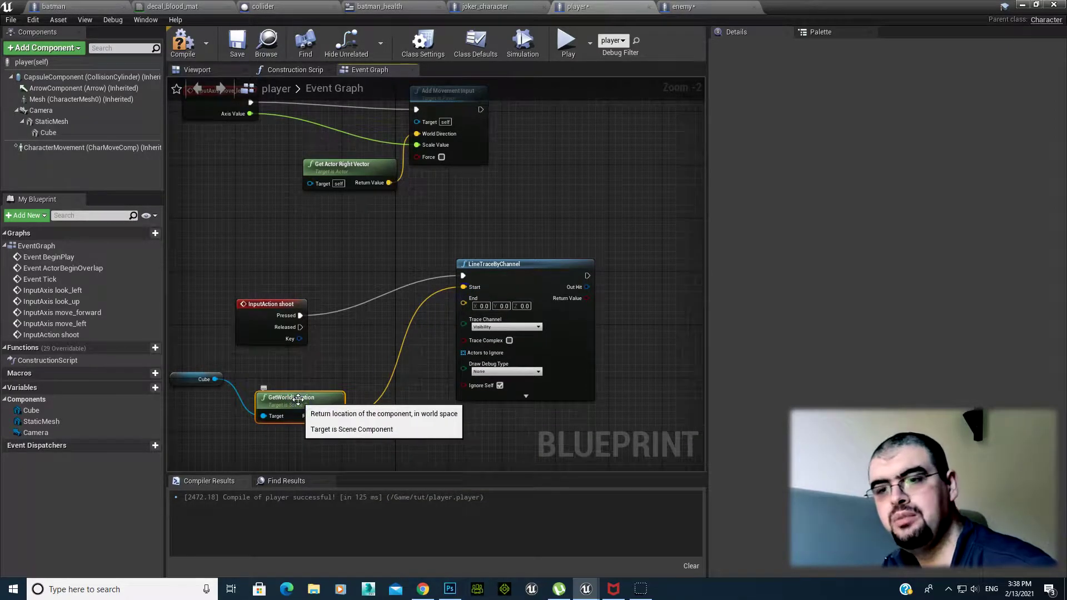
{"action": "scroll", "coordinate": [299, 399], "scroll_direction": "up", "scroll_amount": 2}
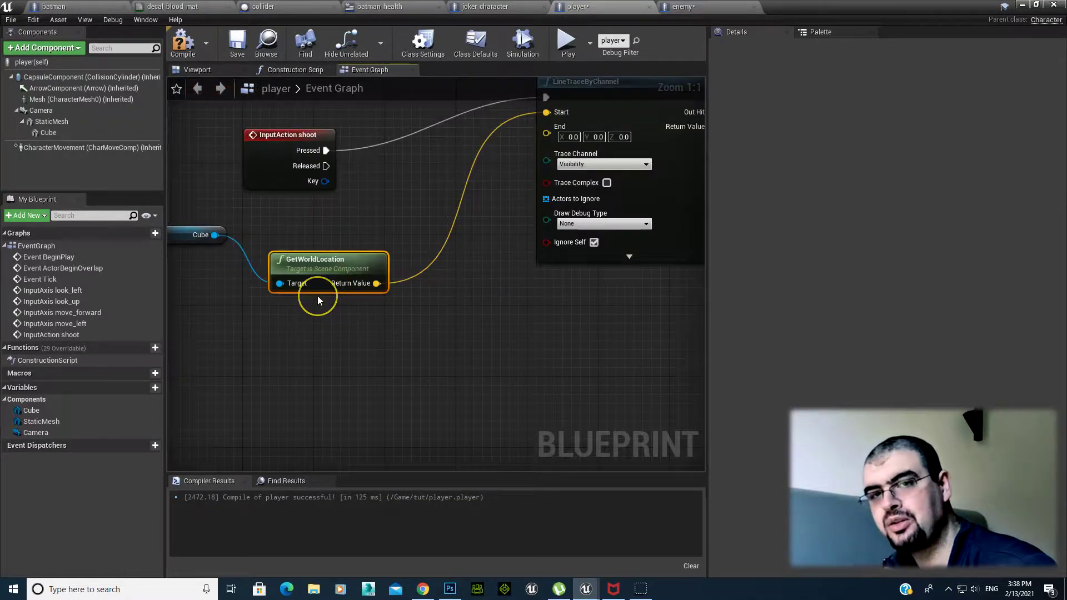
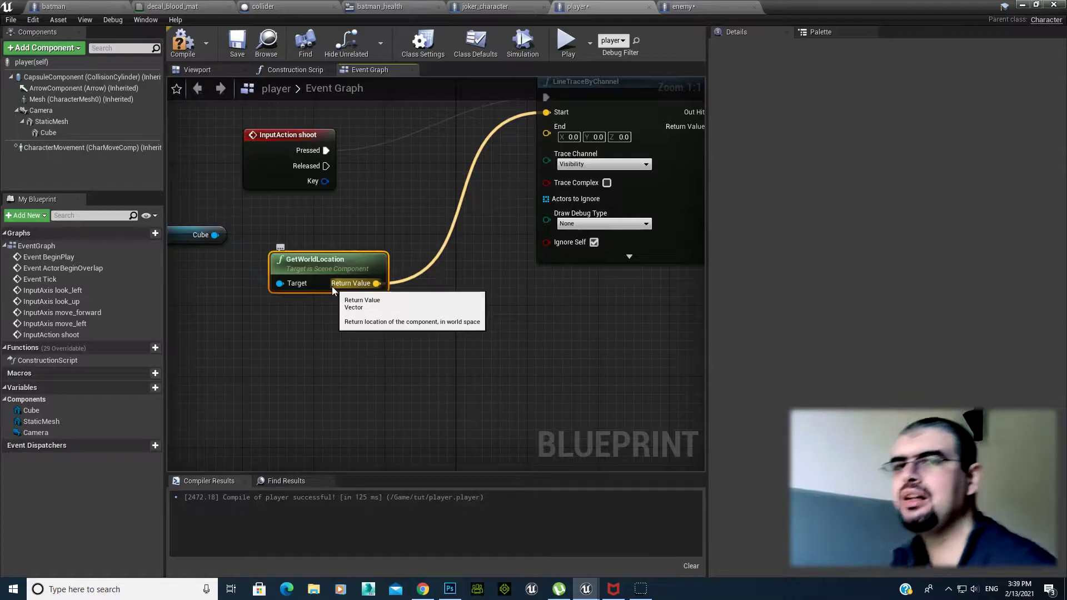
Add a vector + vector node fed by the cube's GetWorldLocation output
{"action": "left_click_drag", "start_coordinate": [332, 286], "coordinate": [370, 362]}
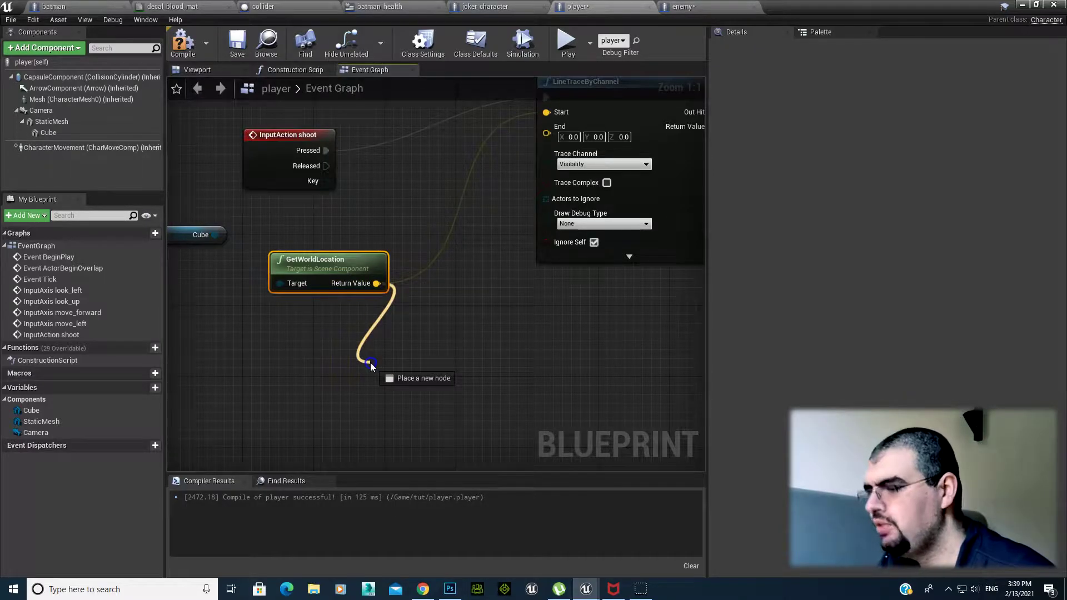
{"action": "type", "text": "add"}
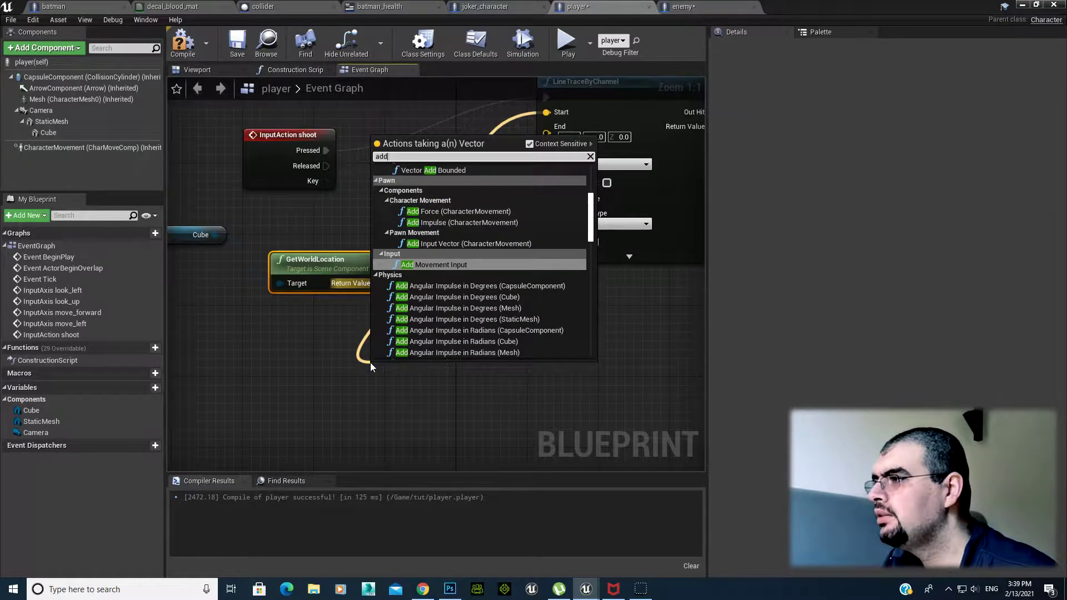
{"action": "key", "text": "Up"}
{"action": "key", "text": "Up"}
{"action": "key", "text": "Up"}
{"action": "key", "text": "Up"}
{"action": "key", "text": "Up"}
{"action": "key", "text": "Up"}
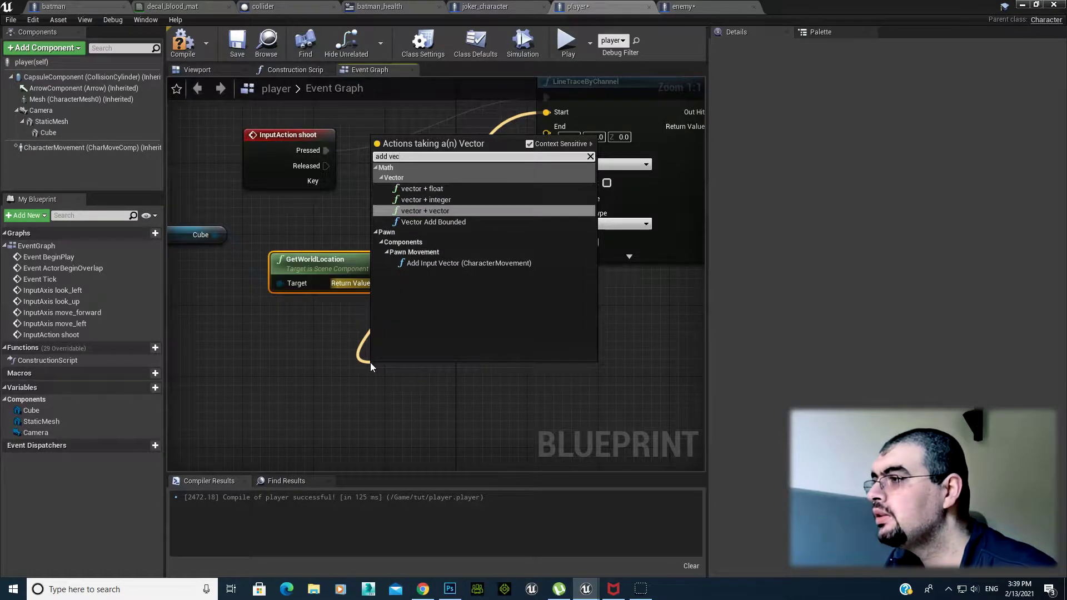
{"action": "key", "text": "Return"}
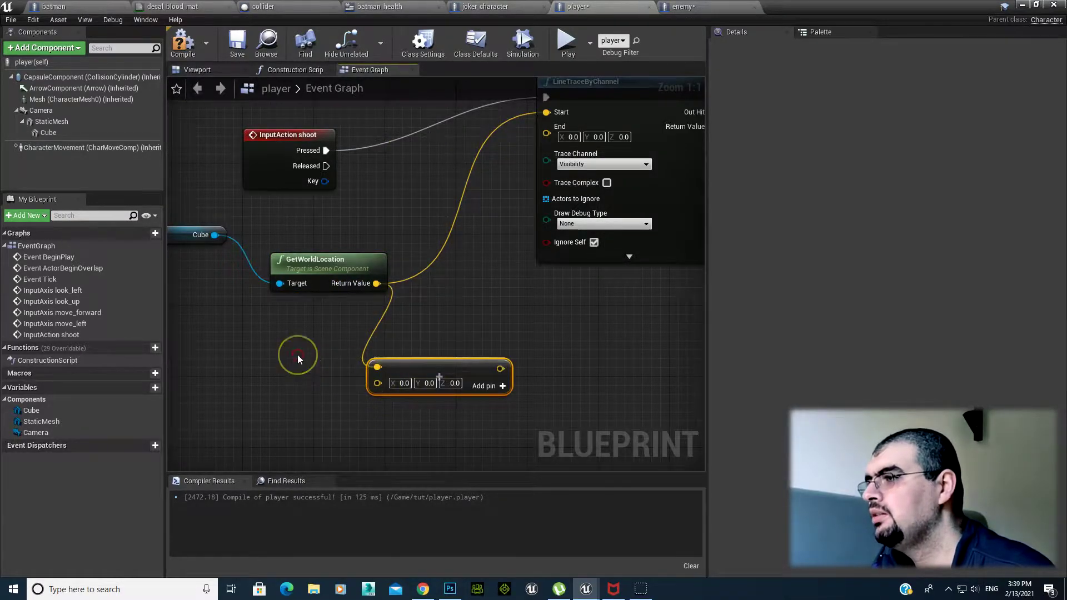
{"action": "right_click_drag", "start_coordinate": [298, 354], "coordinate": [350, 346]}
Add a Get Forward Vector node for the Cube and search 'mul' from its output
{"action": "left_click_drag", "start_coordinate": [265, 234], "coordinate": [262, 374]}
{"action": "type", "text": "get worl"}
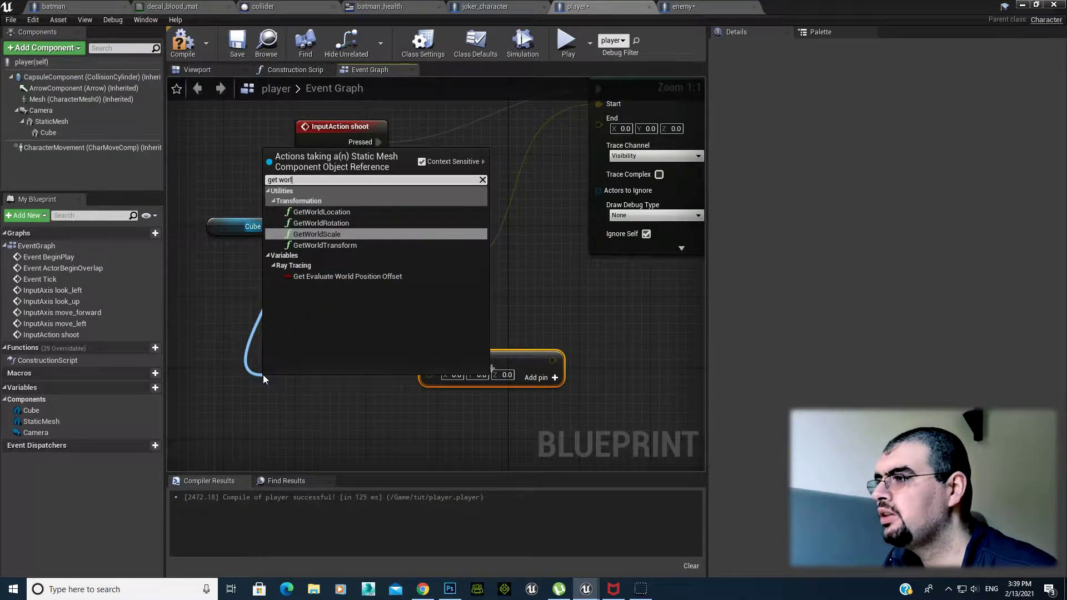
{"action": "key", "text": "BackSpace"}
{"action": "key", "text": "BackSpace"}
{"action": "key", "text": "BackSpace"}
{"action": "type", "text": "forw"}
{"action": "key", "text": "Return"}
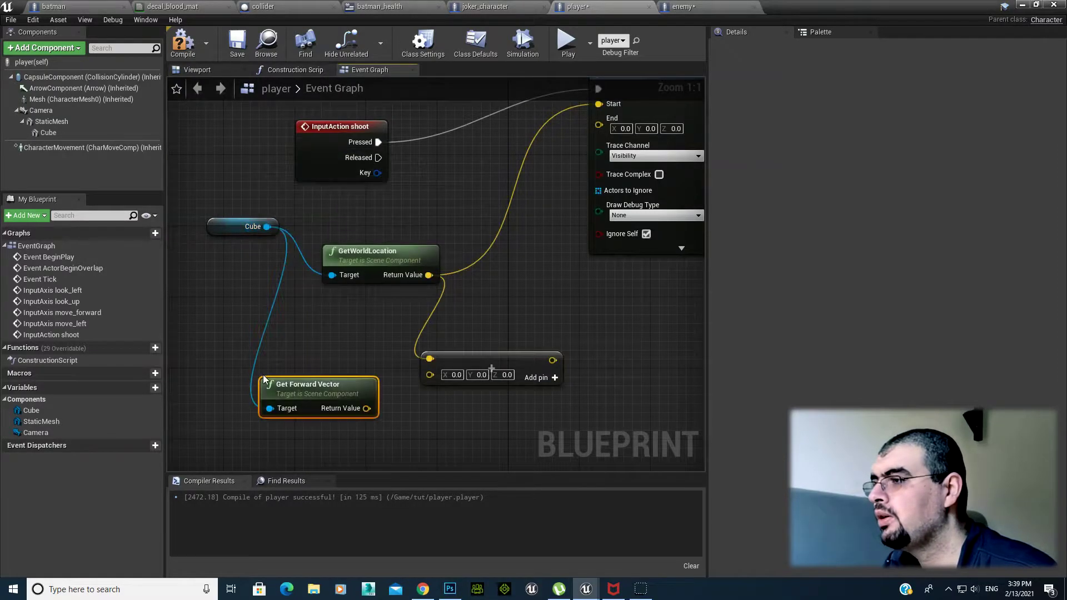
{"action": "right_click_drag", "start_coordinate": [262, 375], "coordinate": [246, 255]}
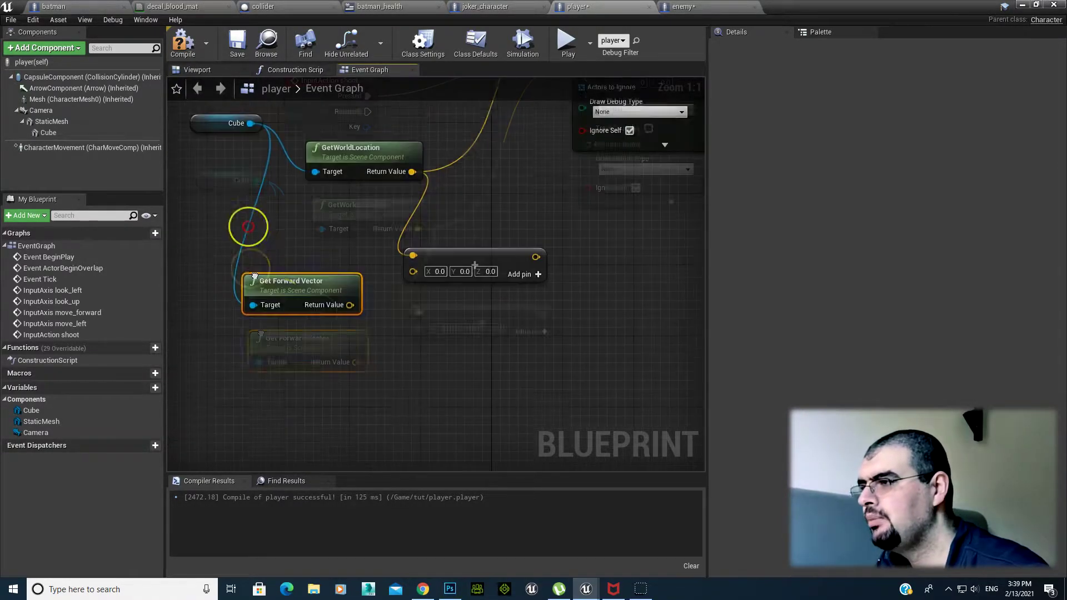
{"action": "left_click", "coordinate": [342, 297]}
{"action": "left_click_drag", "start_coordinate": [343, 298], "coordinate": [369, 358]}
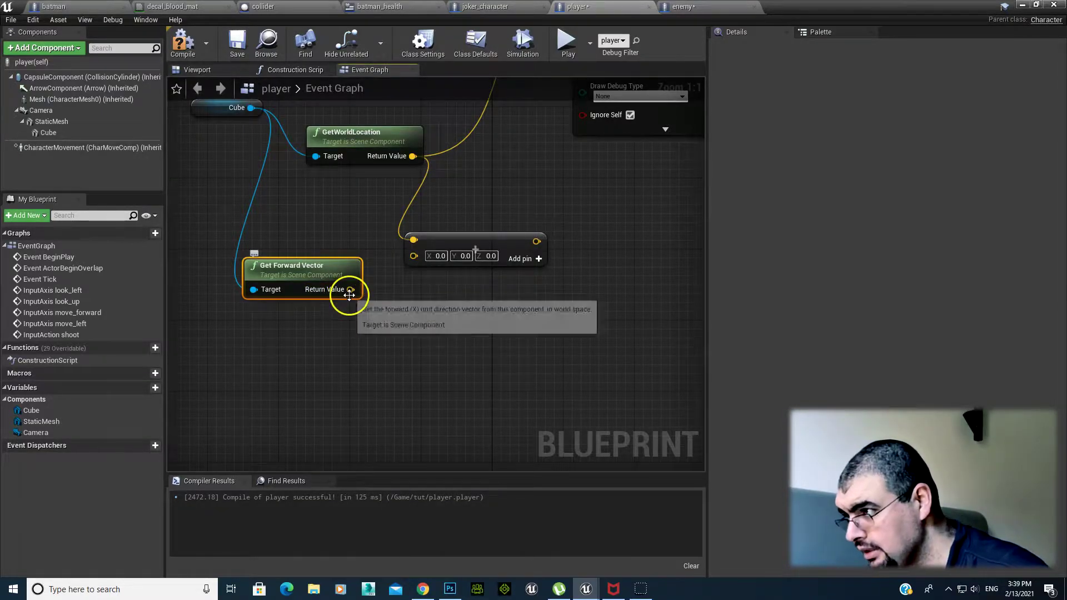
{"action": "type", "text": "mul"}
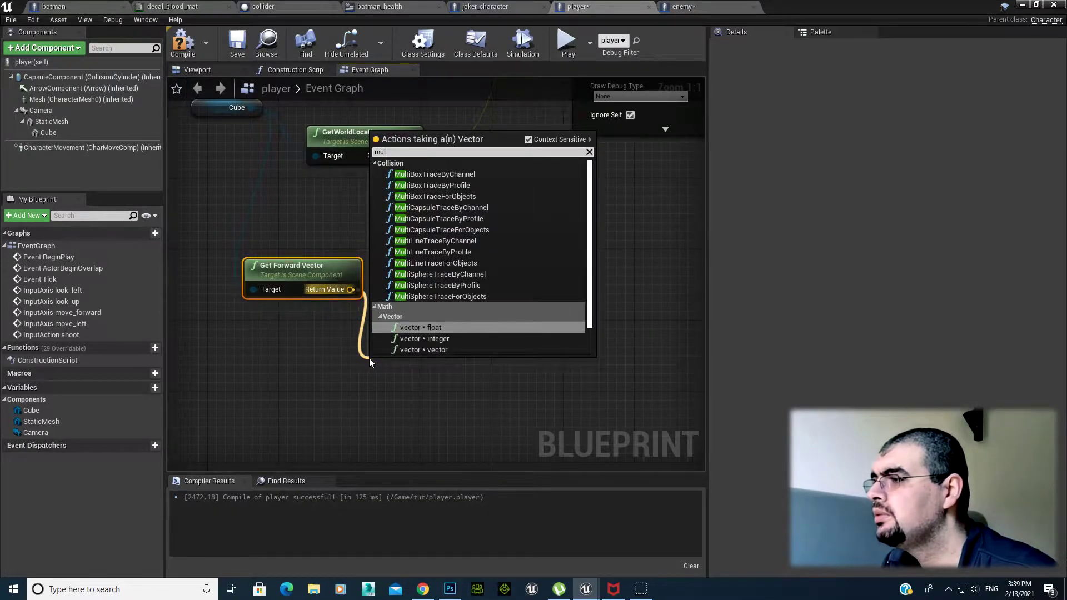
Place a vector * float node on the forward vector with a 5000 multiplier
{"action": "key", "text": "Return"}
{"action": "left_click", "coordinate": [380, 370]}
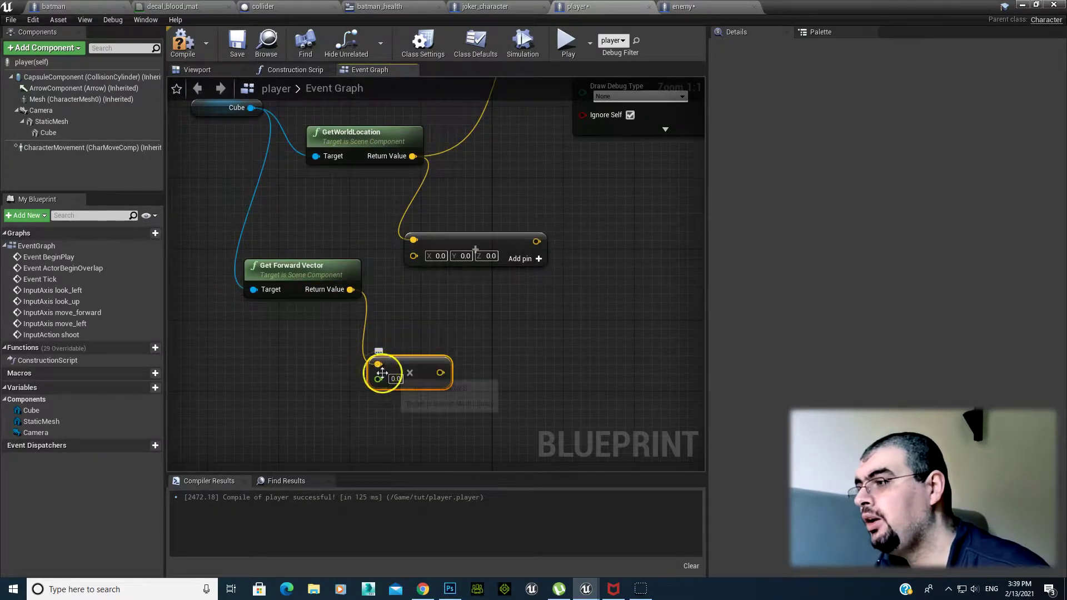
{"action": "left_click", "coordinate": [396, 378]}
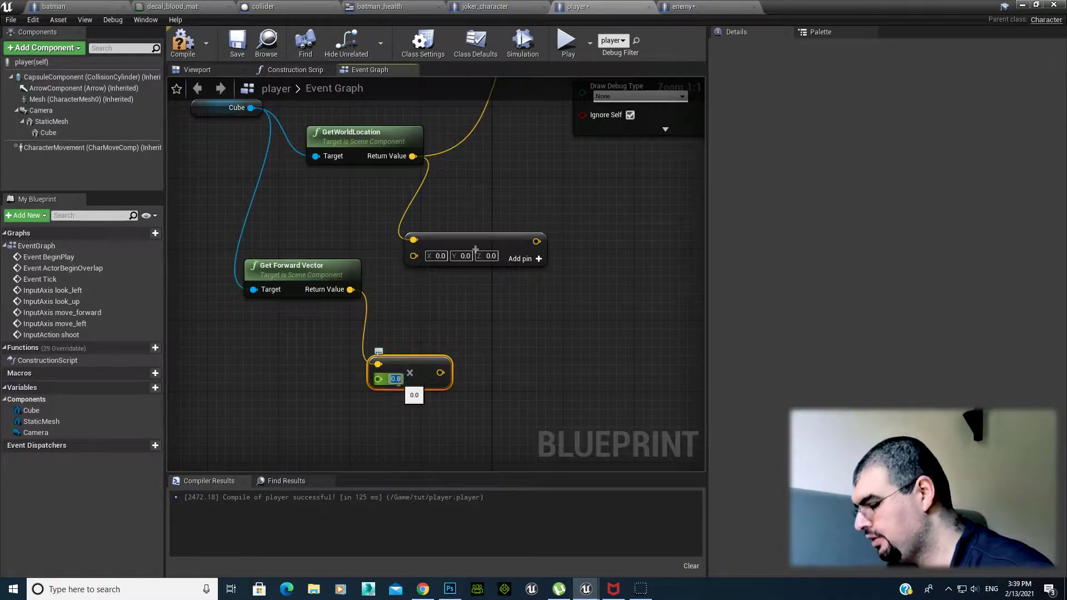
{"action": "type", "text": "5000"}
{"action": "left_click", "coordinate": [441, 389]}
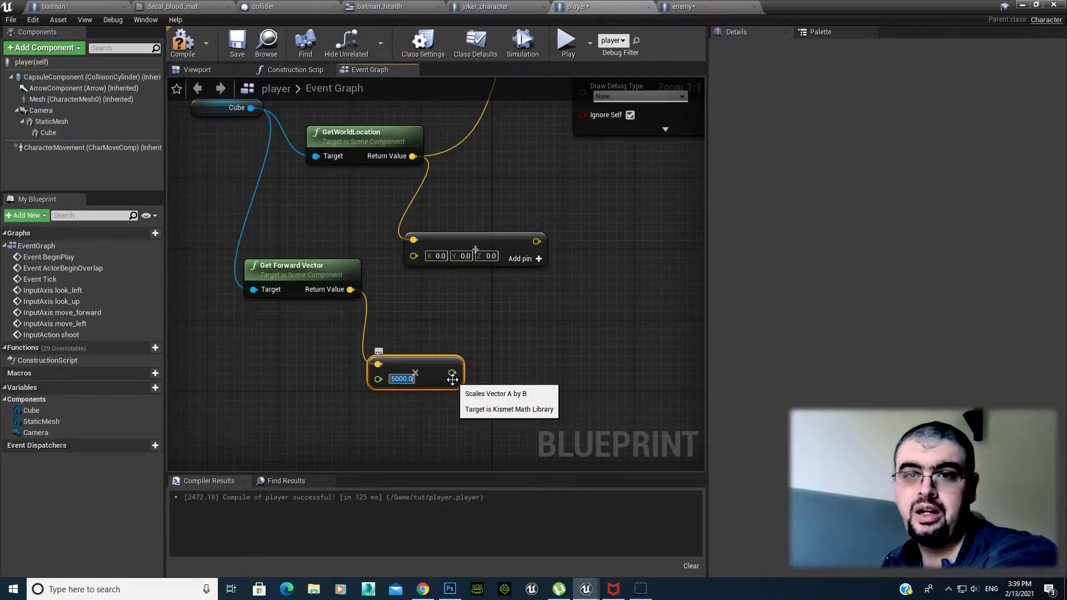
Wire the scaled vector into the Add node and the sum into LineTraceByChannel's End
{"action": "left_click", "coordinate": [452, 373]}
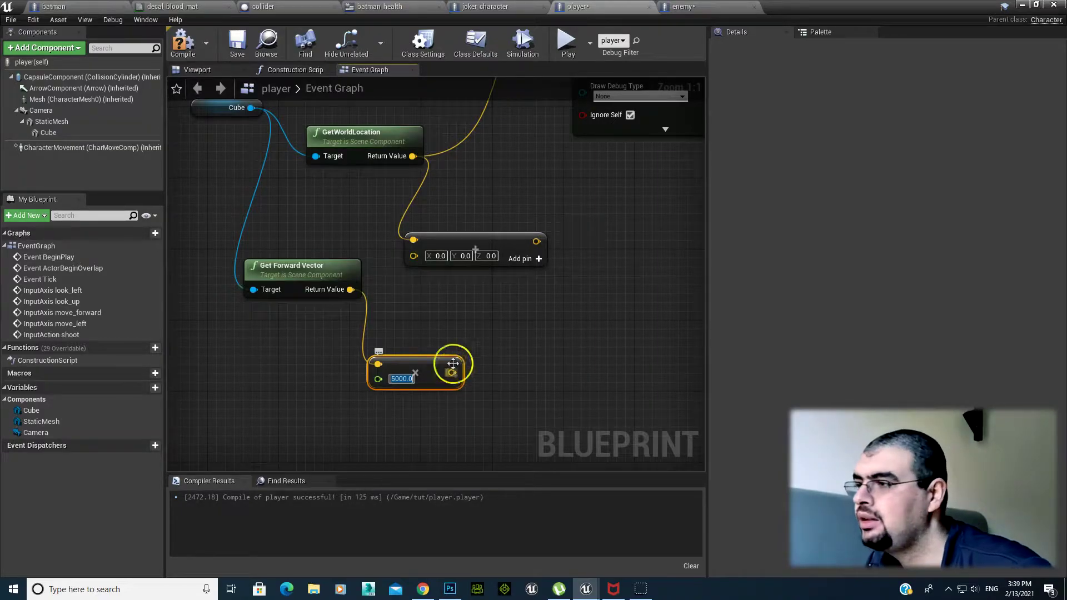
{"action": "left_click_drag", "start_coordinate": [456, 363], "coordinate": [414, 256]}
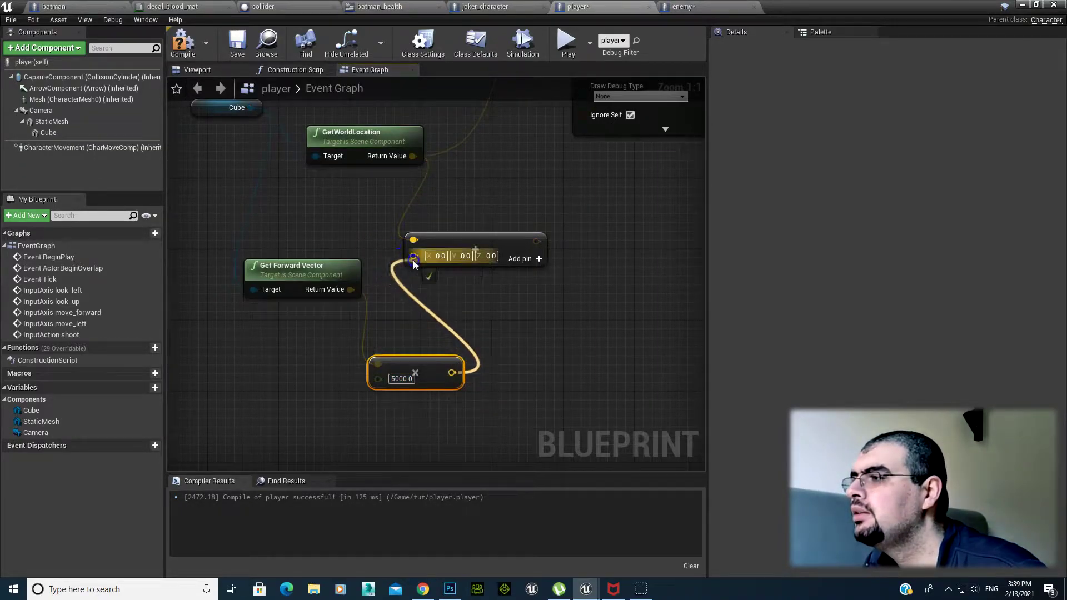
{"action": "right_click_drag", "start_coordinate": [485, 319], "coordinate": [470, 367]}
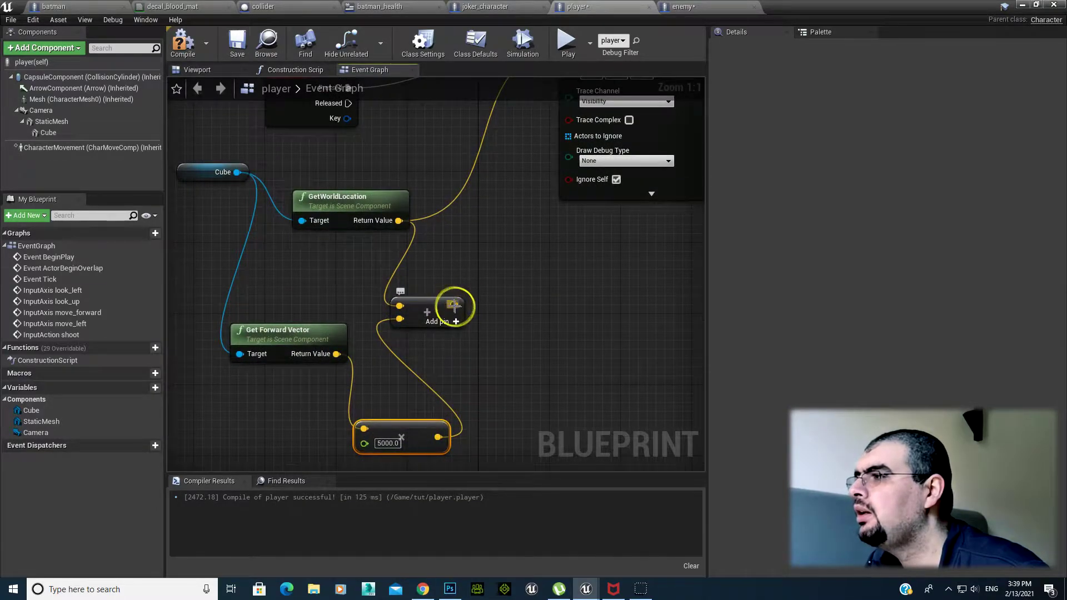
{"action": "left_click_drag", "start_coordinate": [454, 304], "coordinate": [468, 342]}
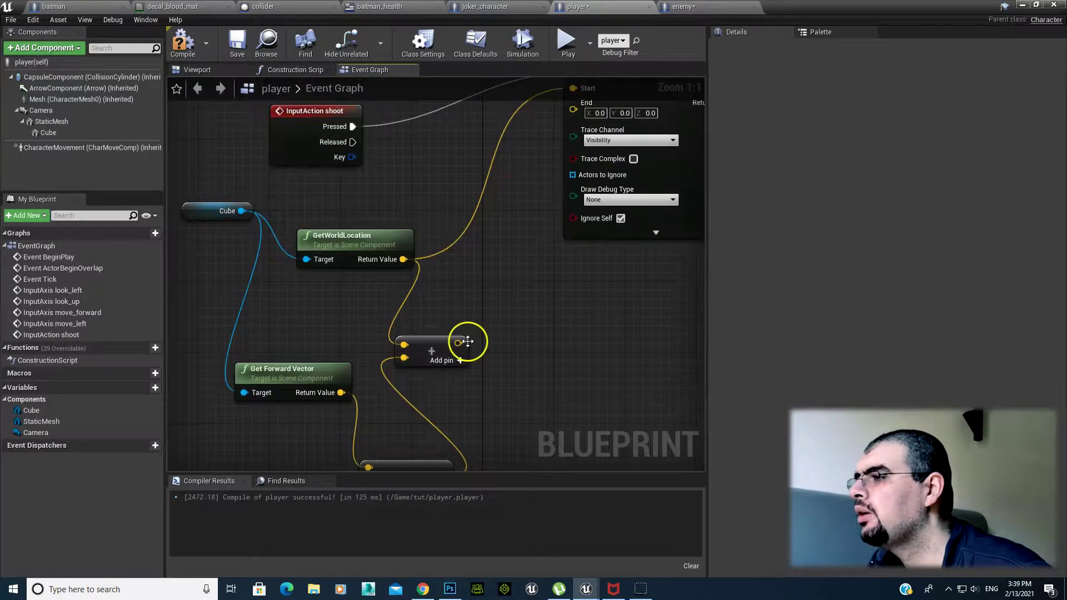
{"action": "left_click_drag", "start_coordinate": [457, 343], "coordinate": [575, 109]}
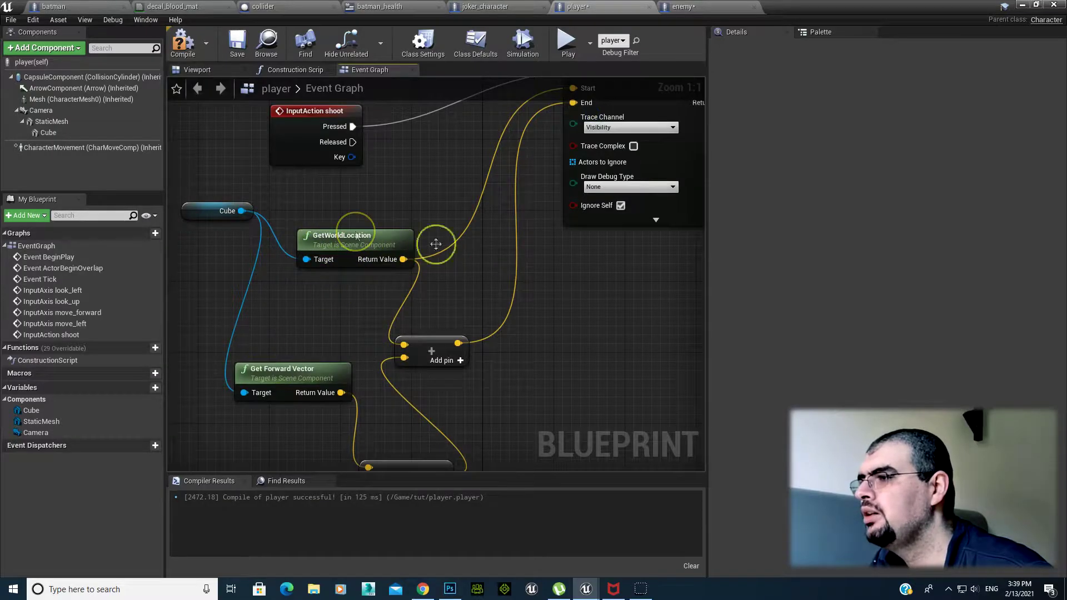
{"action": "right_click_drag", "start_coordinate": [369, 445], "coordinate": [453, 295]}
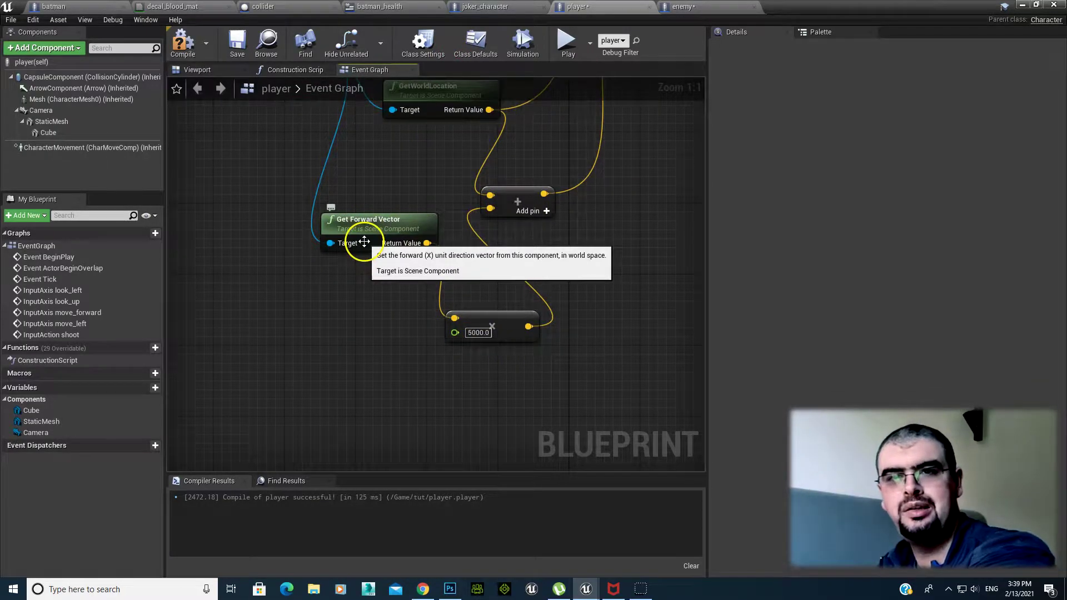
Set LineTraceByChannel's Draw Debug Type to For Duration and compile the player blueprint
{"action": "right_click_drag", "start_coordinate": [495, 257], "coordinate": [477, 334]}
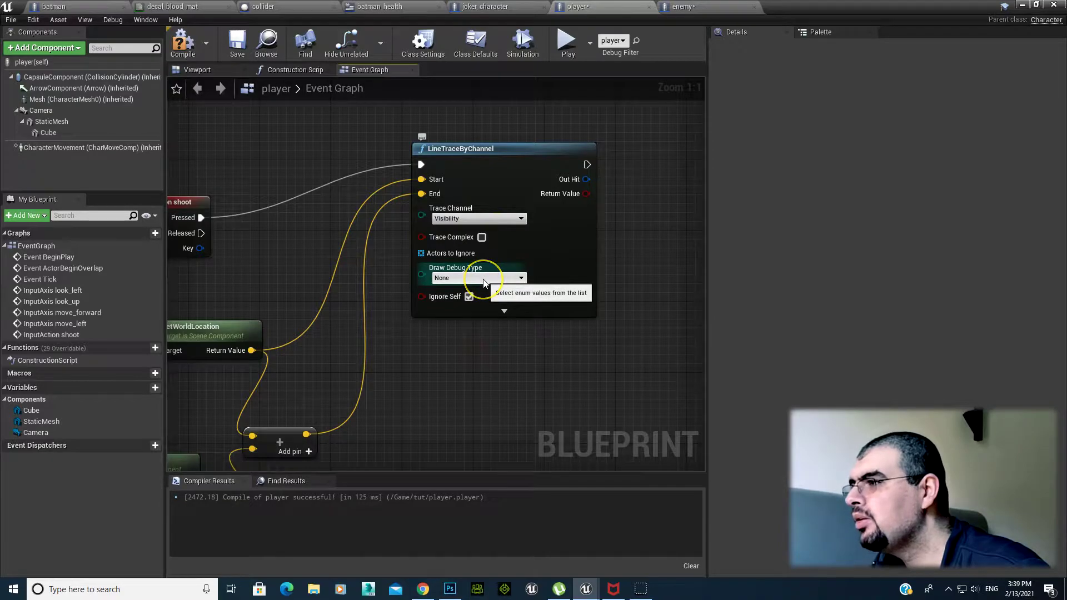
{"action": "left_click", "coordinate": [483, 279]}
{"action": "left_click", "coordinate": [472, 302]}
{"action": "left_click", "coordinate": [182, 40]}
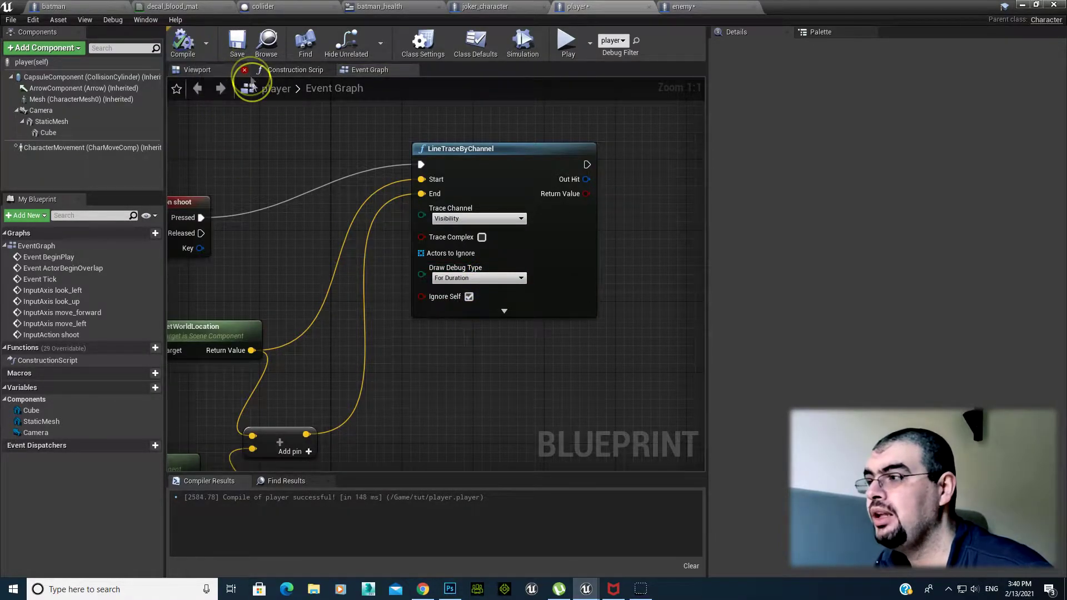
{"action": "left_click", "coordinate": [1020, 5]}
Fire shots at the floor, sky and around the character to check the red trace lines
{"action": "left_click", "coordinate": [656, 143]}
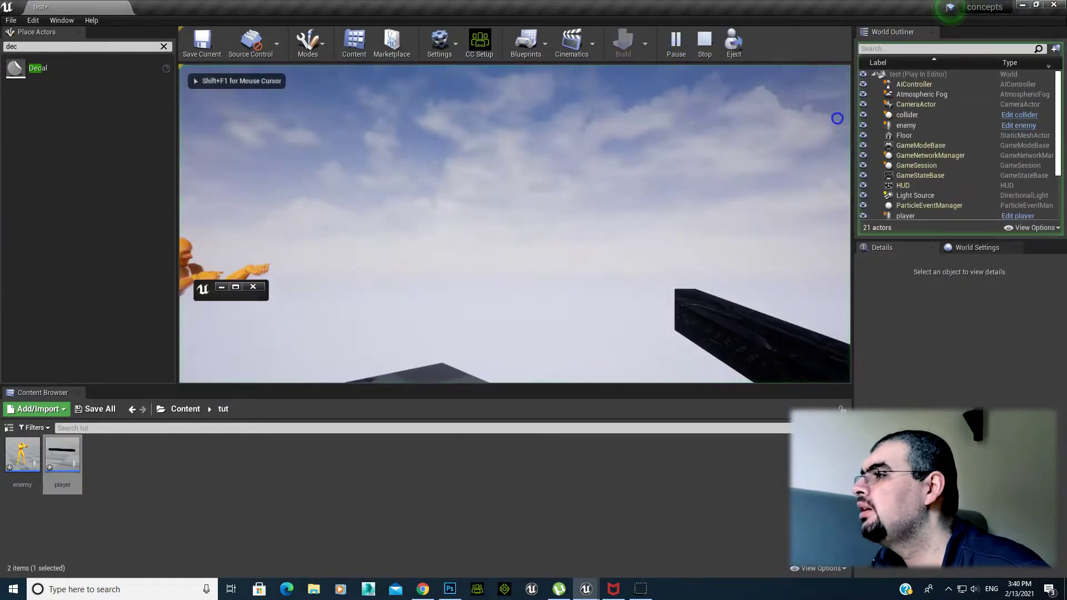
{"action": "left_click", "coordinate": [595, 264]}
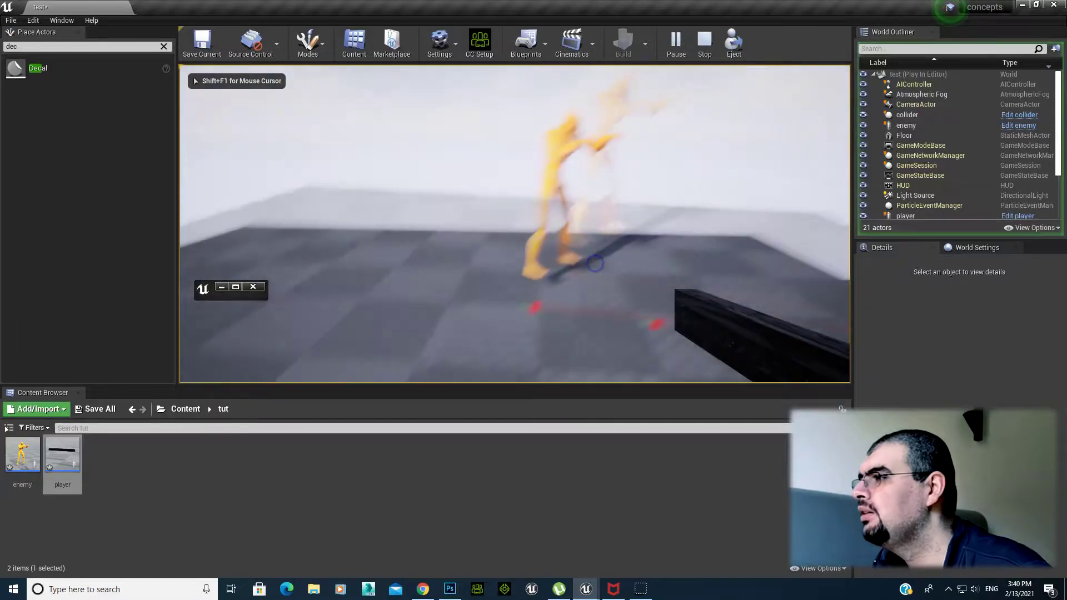
{"action": "left_click", "coordinate": [705, 205]}
{"action": "left_click", "coordinate": [762, 250]}
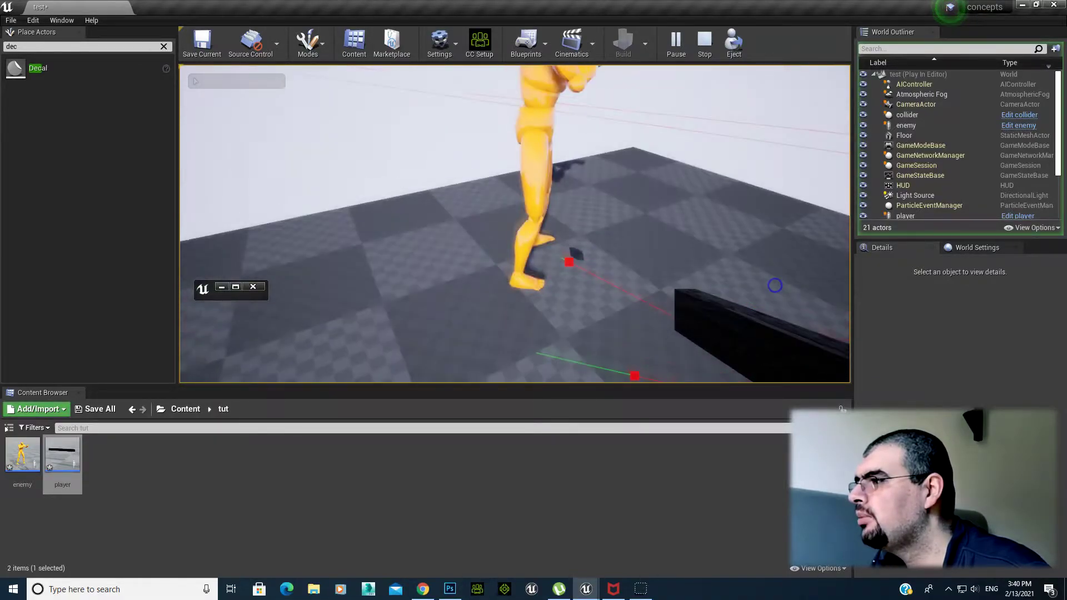
{"action": "left_click", "coordinate": [756, 208]}
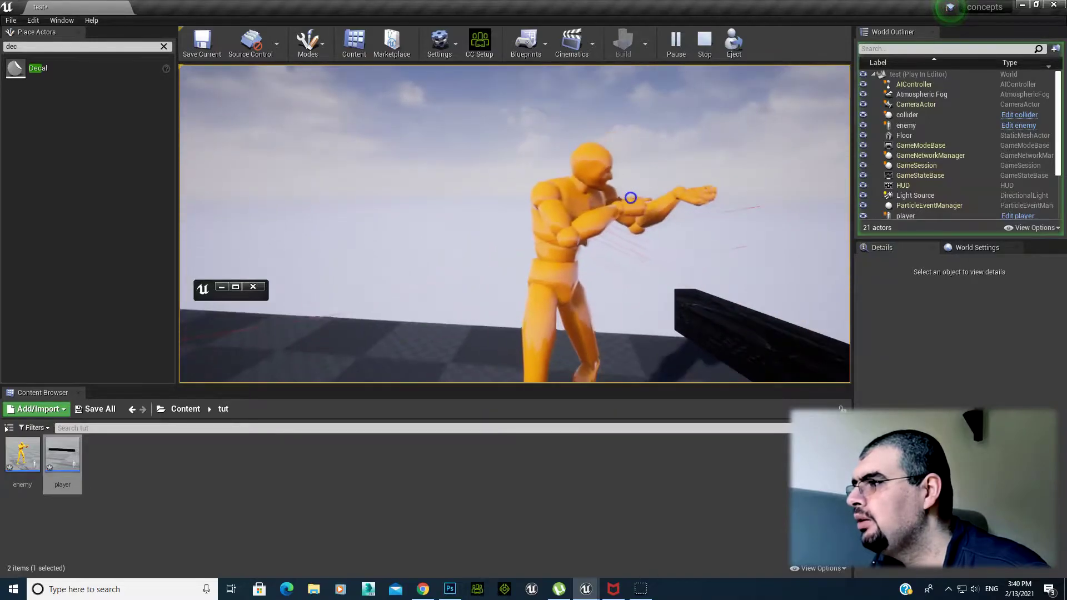
{"action": "left_click", "coordinate": [628, 206]}
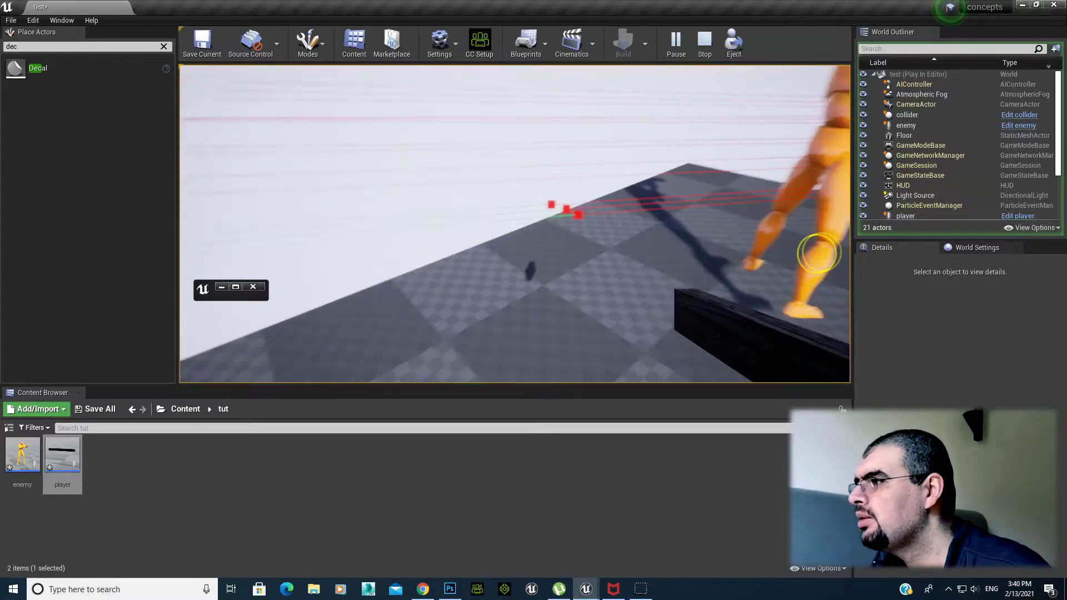
{"action": "left_click", "coordinate": [759, 282]}
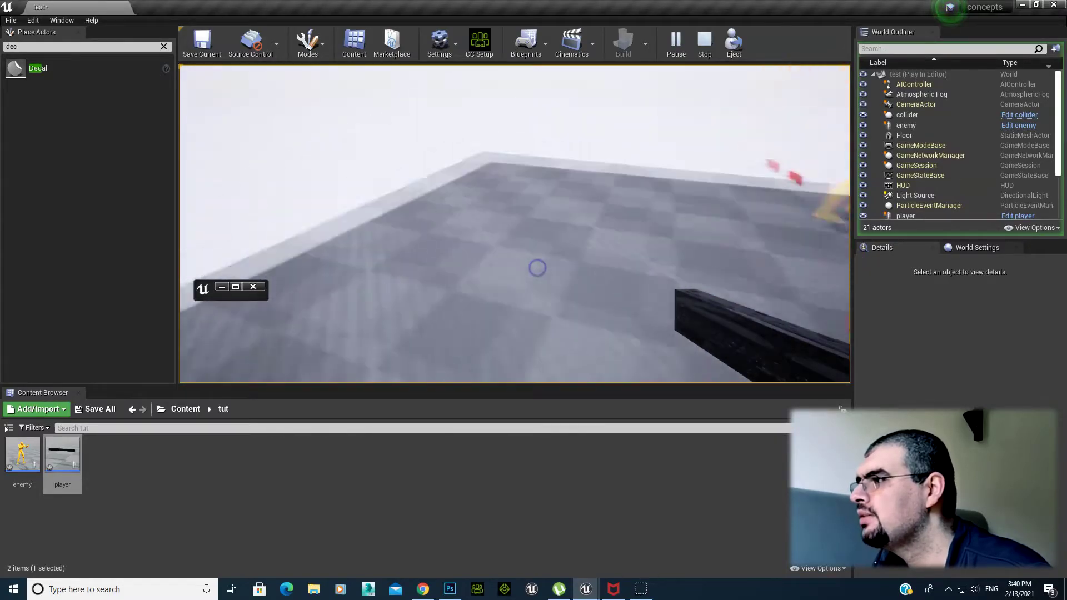
{"action": "left_click", "coordinate": [850, 226]}
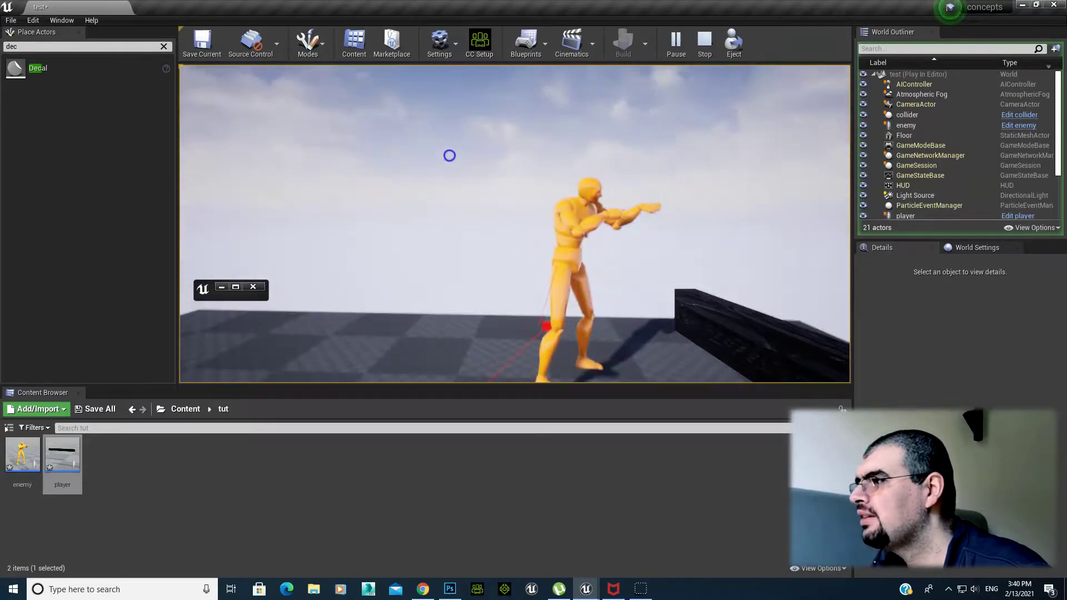
{"action": "left_click", "coordinate": [417, 174]}
{"action": "mouse_move", "coordinate": [417, 174]}
{"action": "left_mouse_down"}
{"action": "mouse_move", "coordinate": [356, 171]}
{"action": "mouse_move", "coordinate": [431, 193]}
{"action": "left_mouse_up"}
Stop the play session and open the enemy character's Blueprint from the Content Browser
{"action": "left_click", "coordinate": [507, 200]}
{"action": "key", "text": "Escape"}
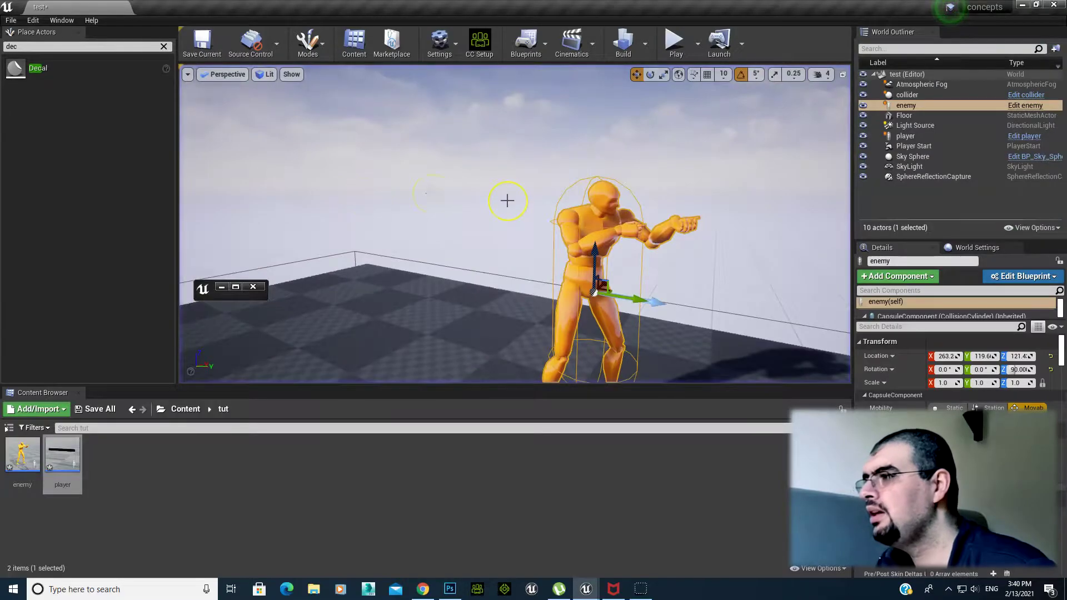
{"action": "left_click_drag", "start_coordinate": [567, 339], "coordinate": [571, 304]}
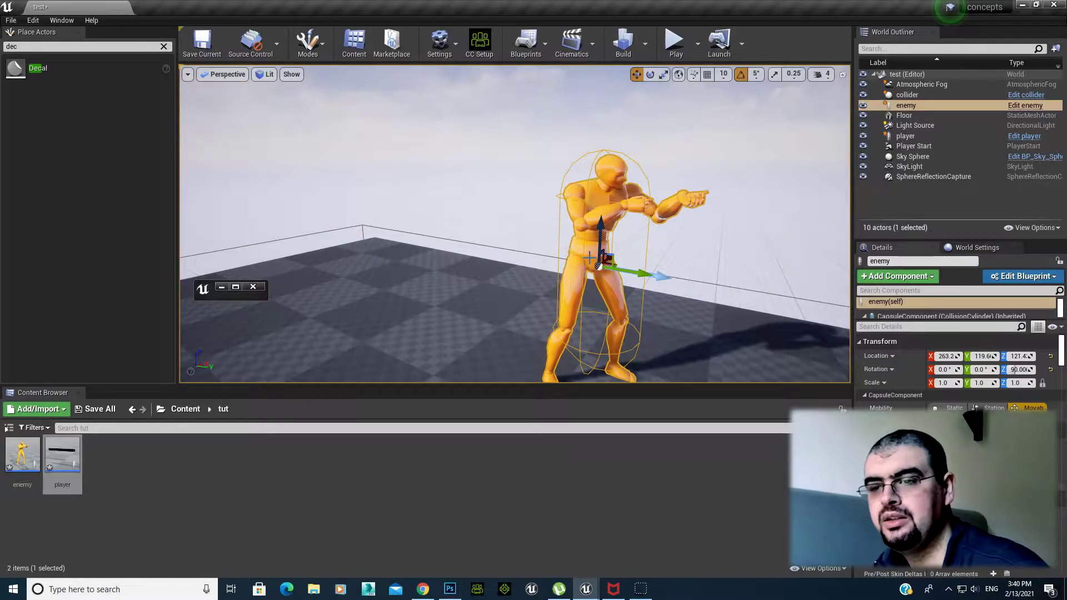
{"action": "left_click_drag", "start_coordinate": [571, 255], "coordinate": [527, 284]}
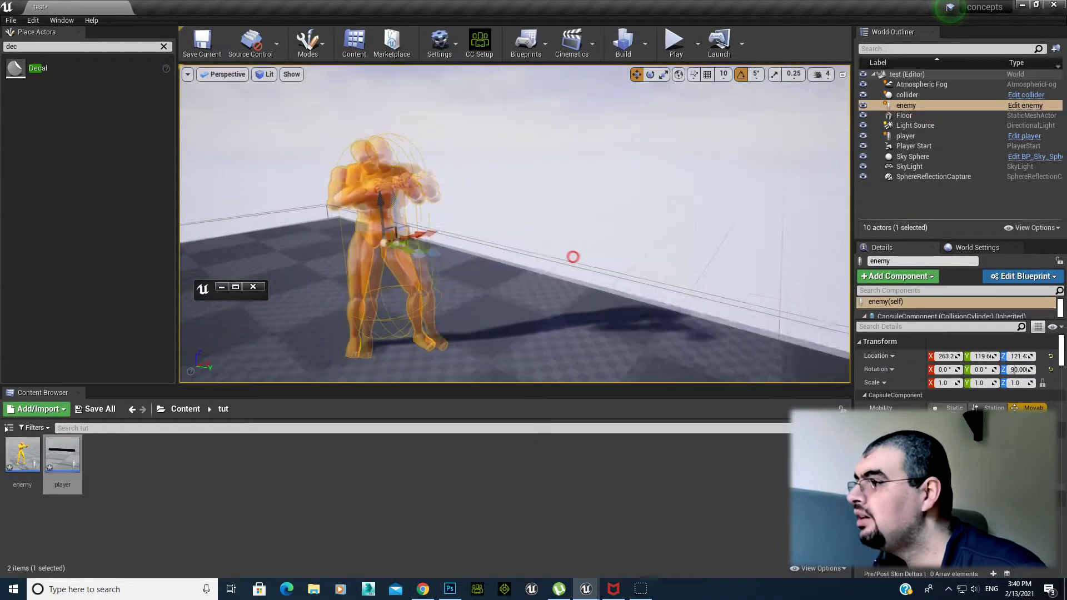
{"action": "double_click", "coordinate": [35, 479]}
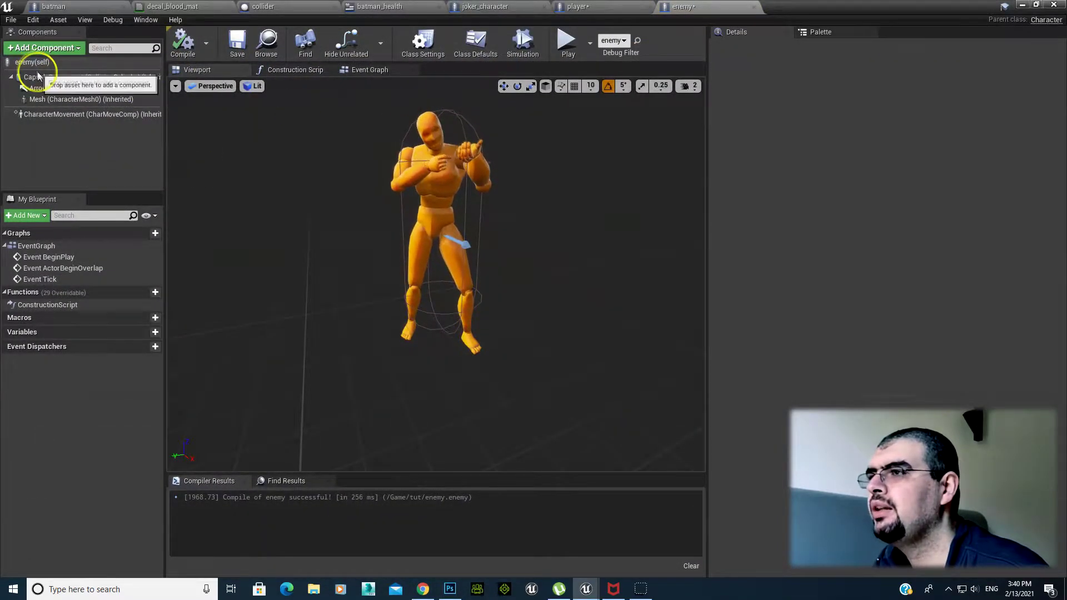
Inspect the enemy's CapsuleComponent and Mesh, then bring up the tut folder's new-asset menu
{"action": "left_click", "coordinate": [34, 77]}
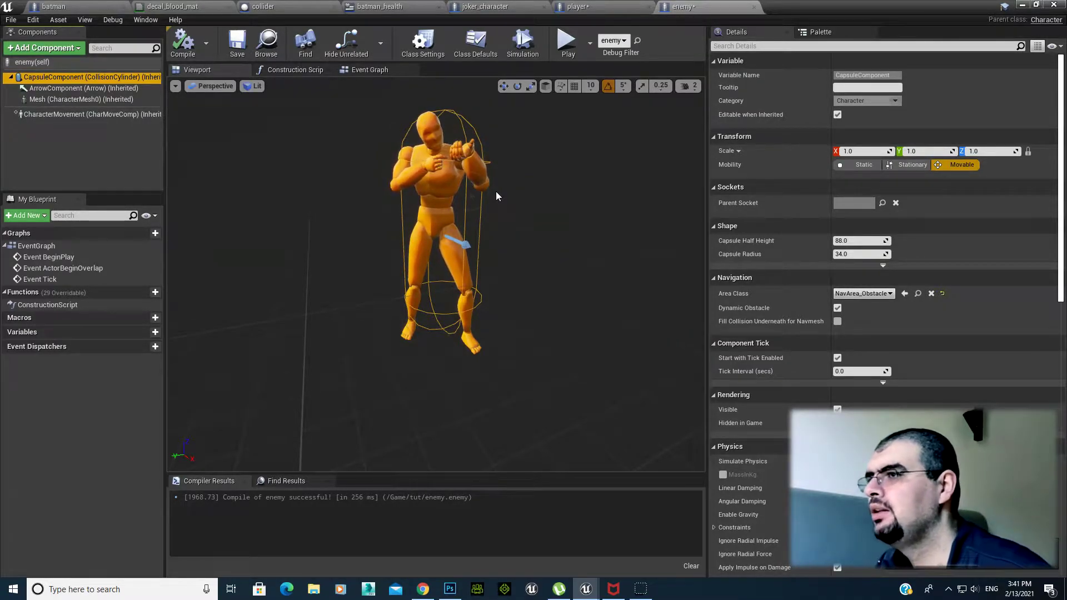
{"action": "left_click", "coordinate": [55, 99]}
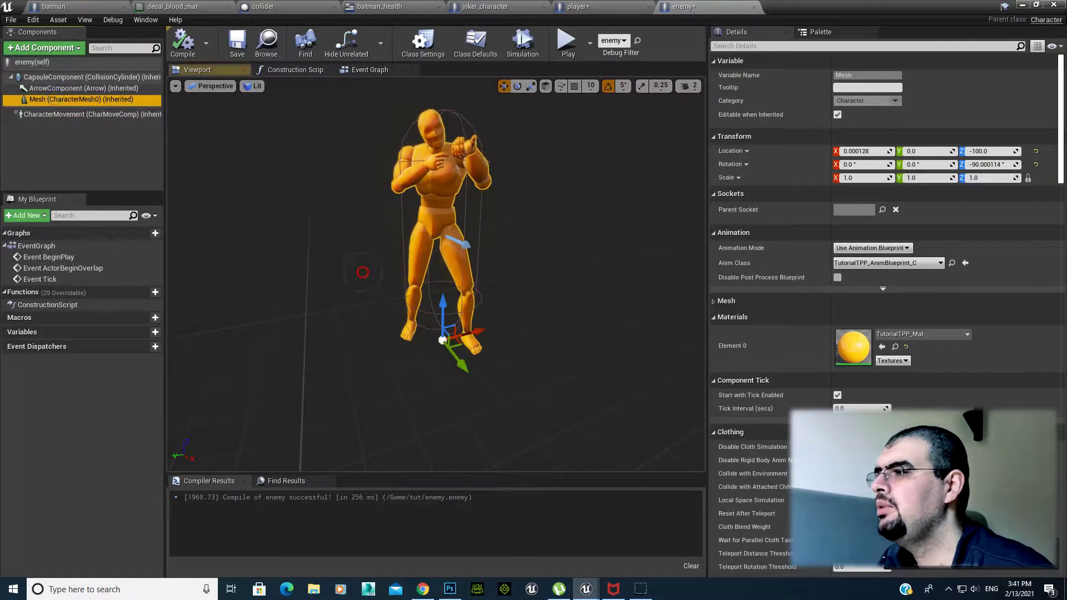
{"action": "scroll", "coordinate": [367, 190], "scroll_direction": "up", "scroll_amount": 3}
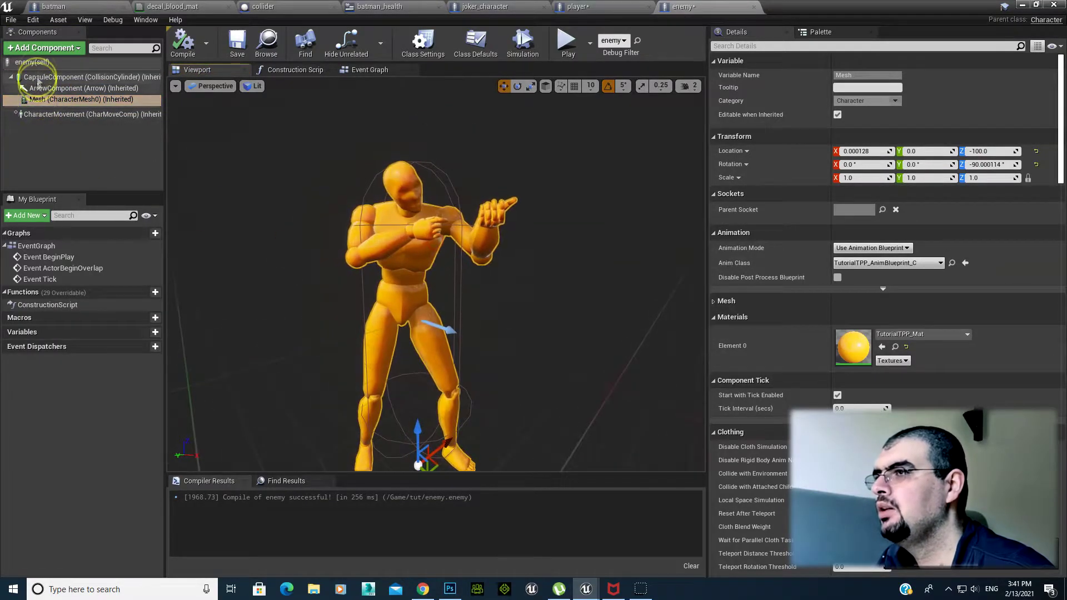
{"action": "left_click", "coordinate": [44, 48]}
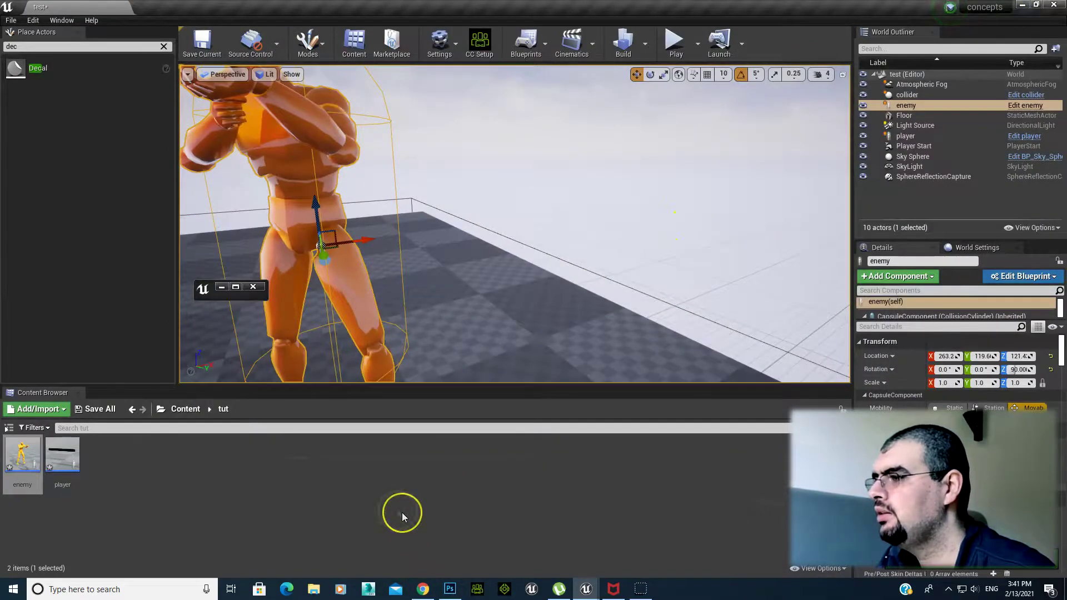
{"action": "right_click", "coordinate": [402, 512]}
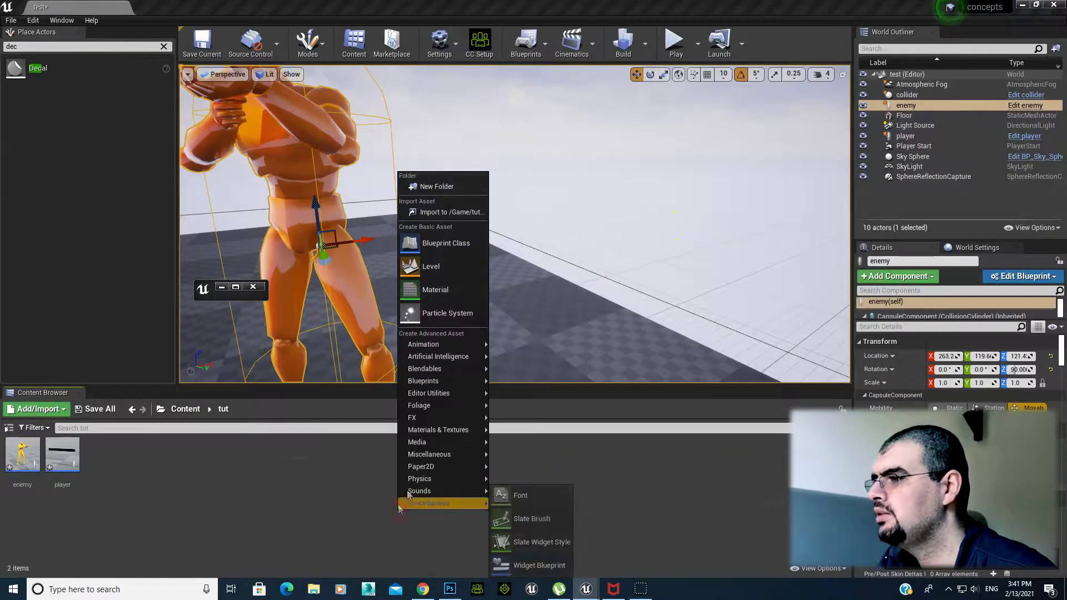
Create an Actor Blueprint named colide_mesh in the tut folder and open it
{"action": "left_click", "coordinate": [470, 241]}
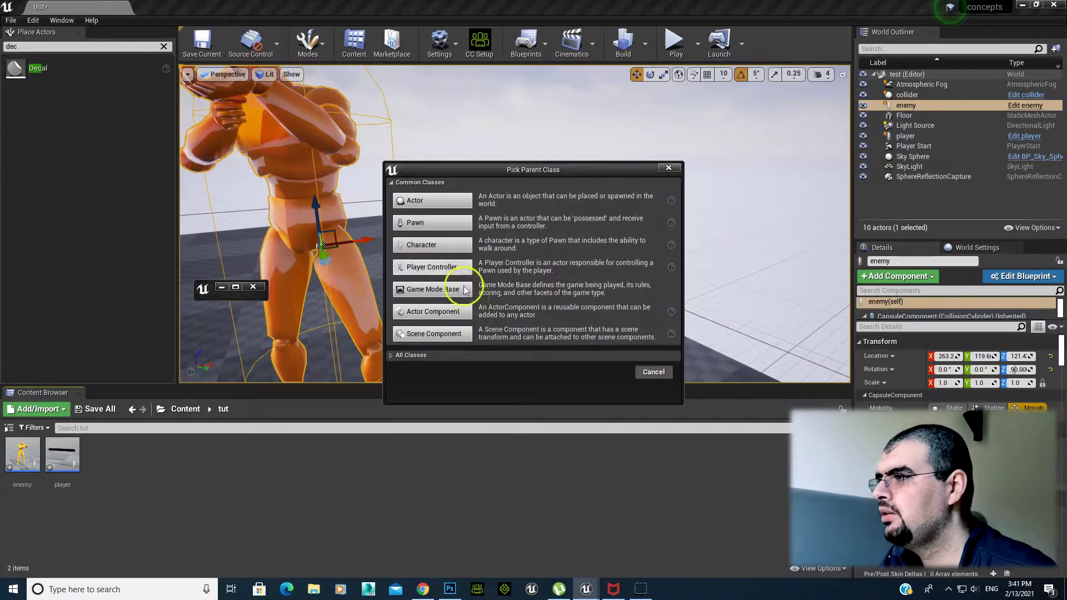
{"action": "left_click", "coordinate": [422, 201]}
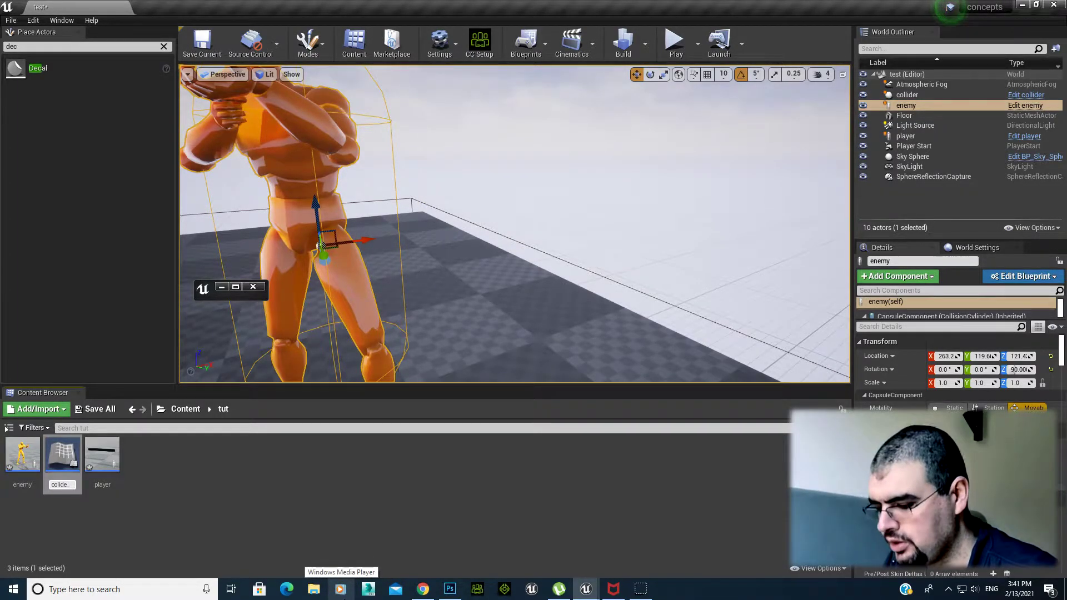
{"action": "type", "text": "mesh"}
{"action": "key", "text": "Return"}
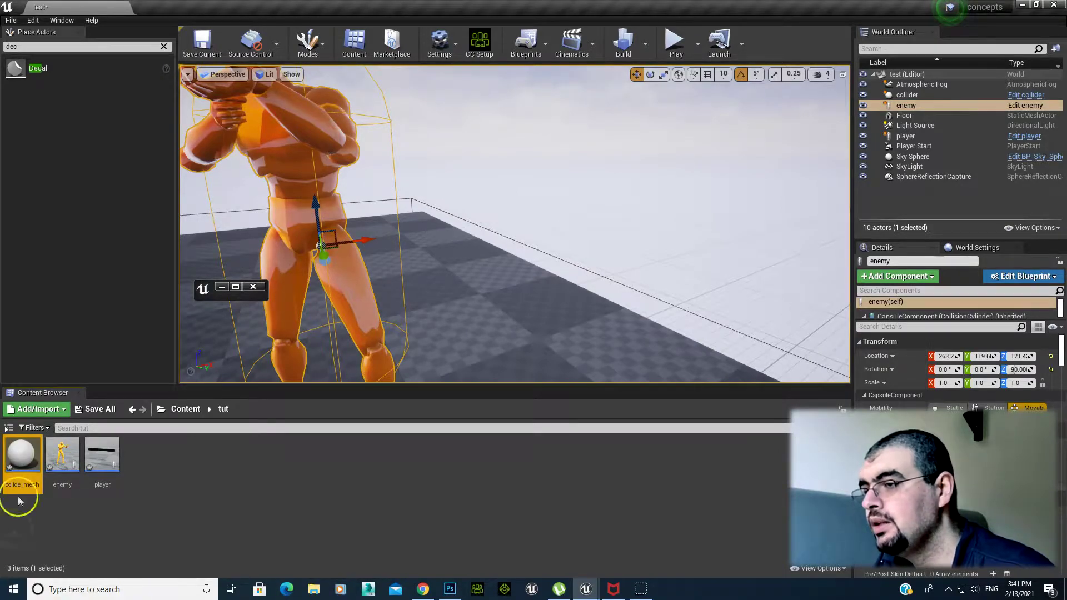
{"action": "double_click", "coordinate": [19, 457]}
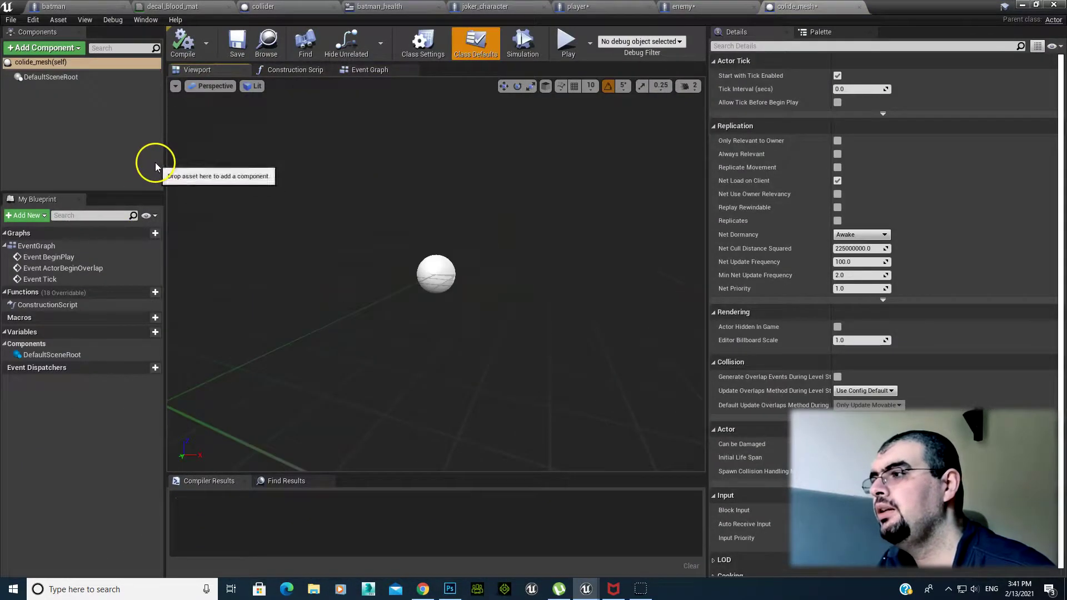
Add a Box Collision component and make it the actor's root component
{"action": "right_click_drag", "start_coordinate": [538, 245], "coordinate": [527, 229]}
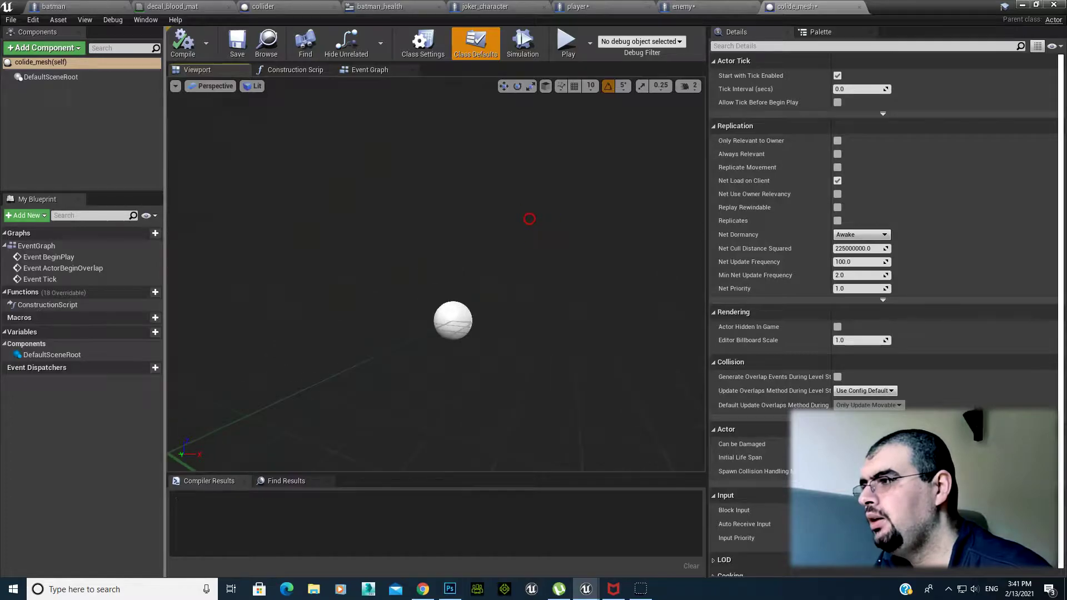
{"action": "left_click", "coordinate": [21, 49]}
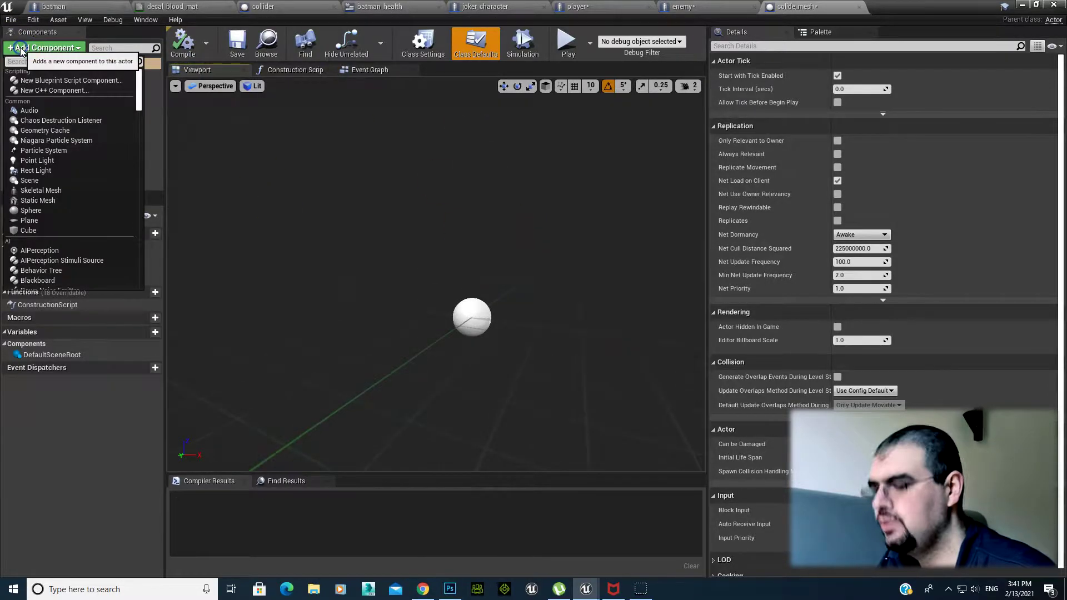
{"action": "type", "text": "bo"}
{"action": "key", "text": "Down"}
{"action": "key", "text": "Return"}
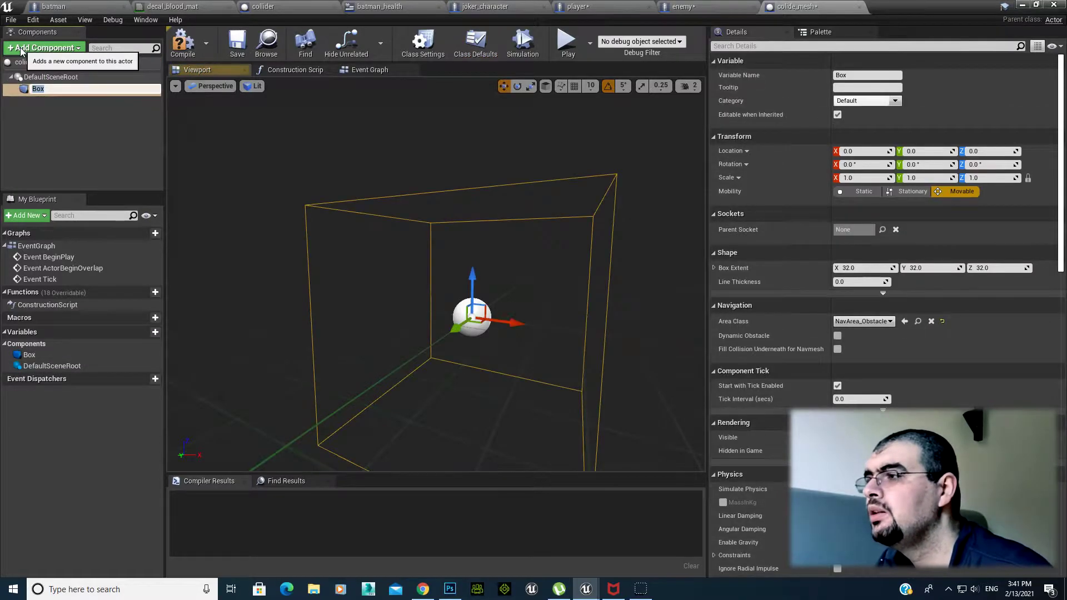
{"action": "left_click_drag", "start_coordinate": [48, 88], "coordinate": [33, 78]}
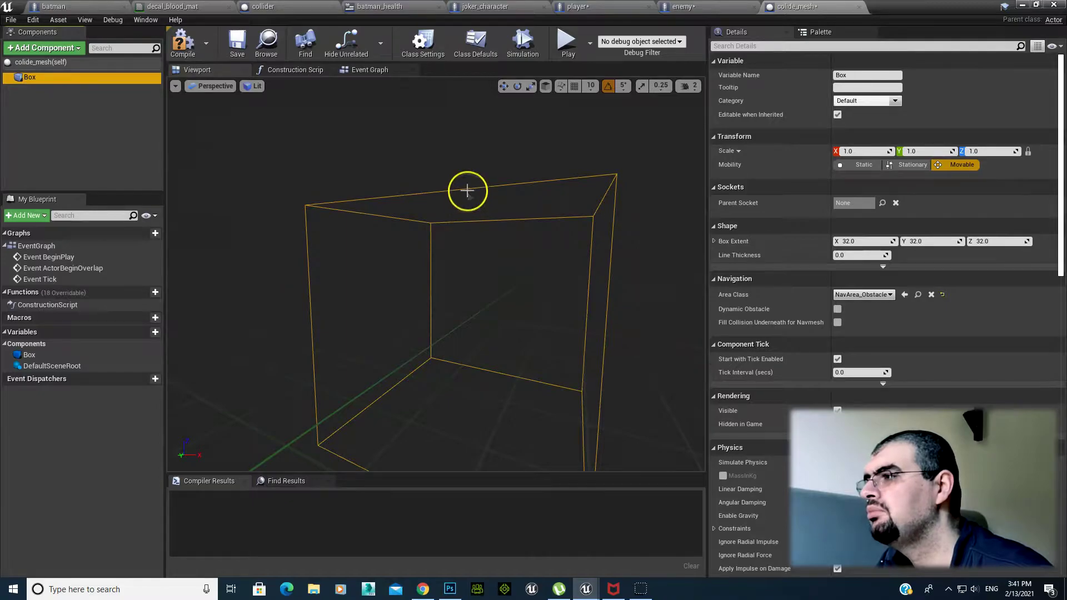
{"action": "left_click", "coordinate": [467, 196]}
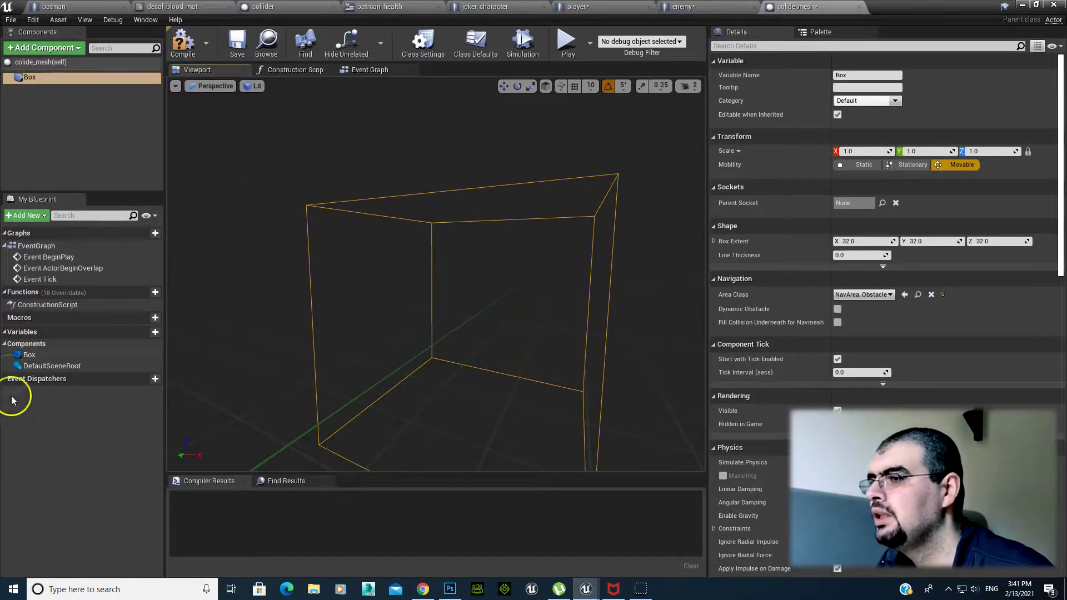
Give colide_mesh an instance-editable Float variable 'damage', compile, and return to the enemy Blueprint
{"action": "left_click", "coordinate": [146, 332]}
{"action": "type", "text": "damage"}
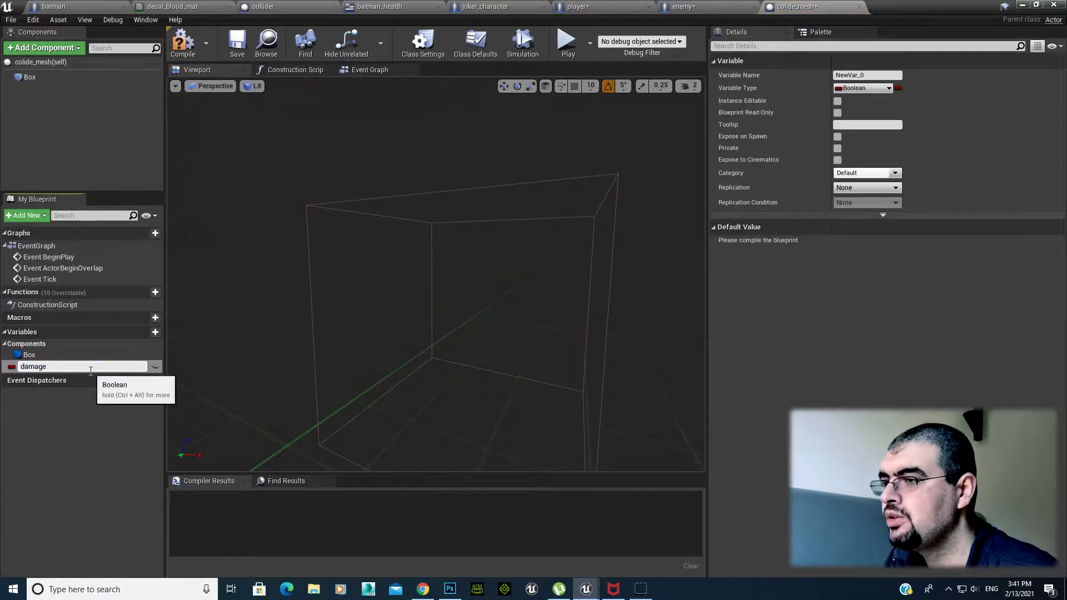
{"action": "key", "text": "Return"}
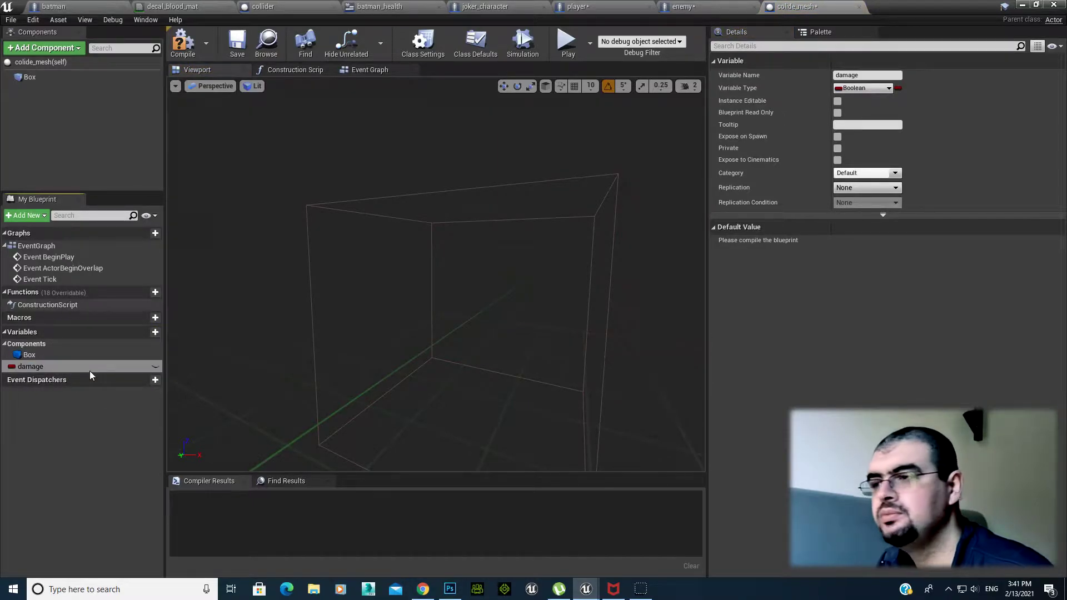
{"action": "left_click", "coordinate": [854, 88]}
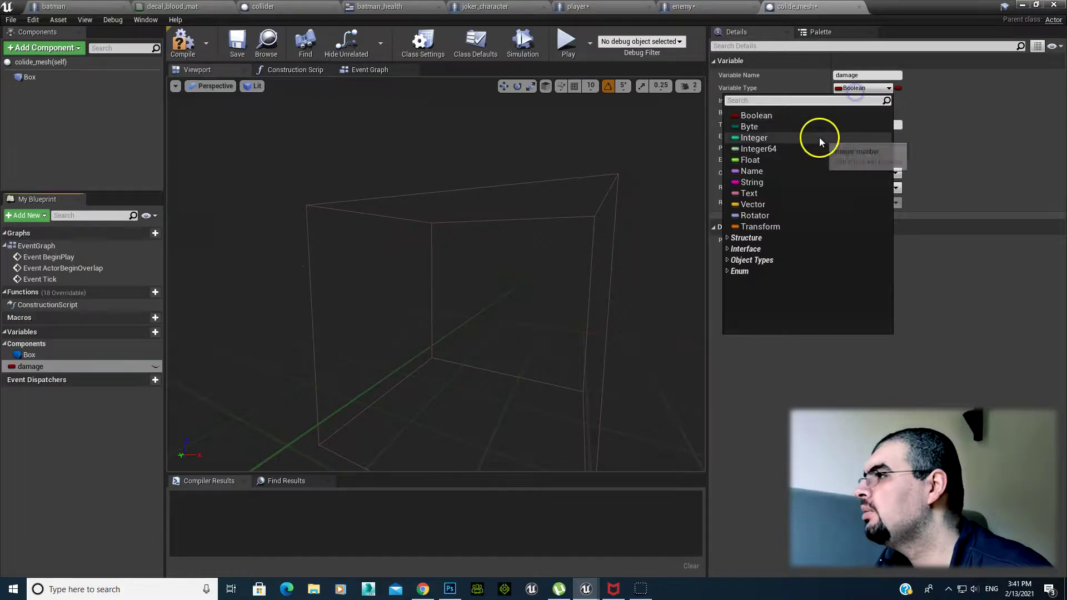
{"action": "left_click", "coordinate": [810, 160]}
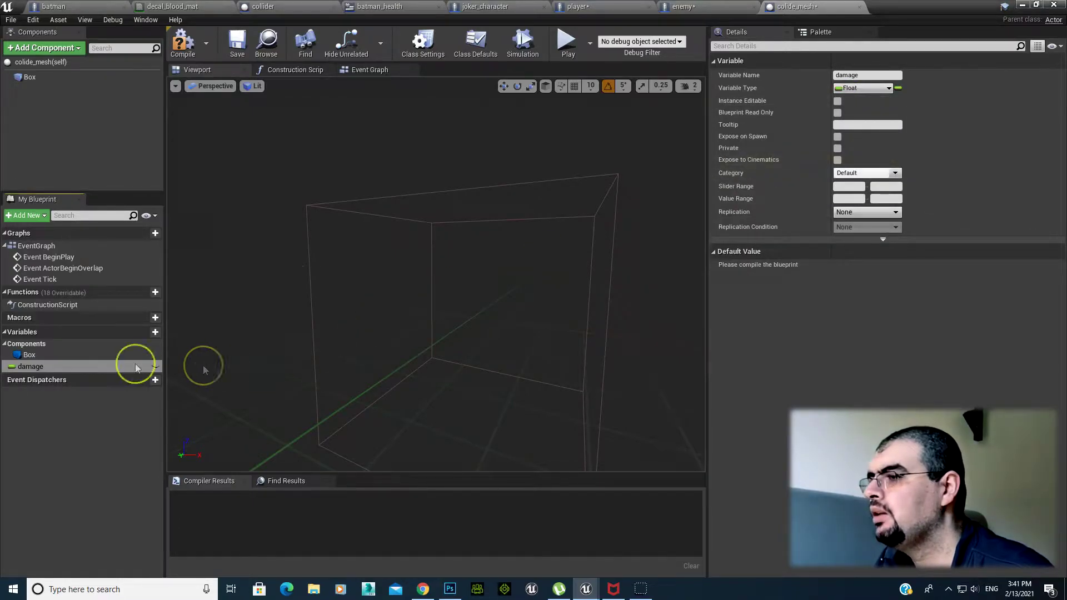
{"action": "left_click", "coordinate": [155, 366]}
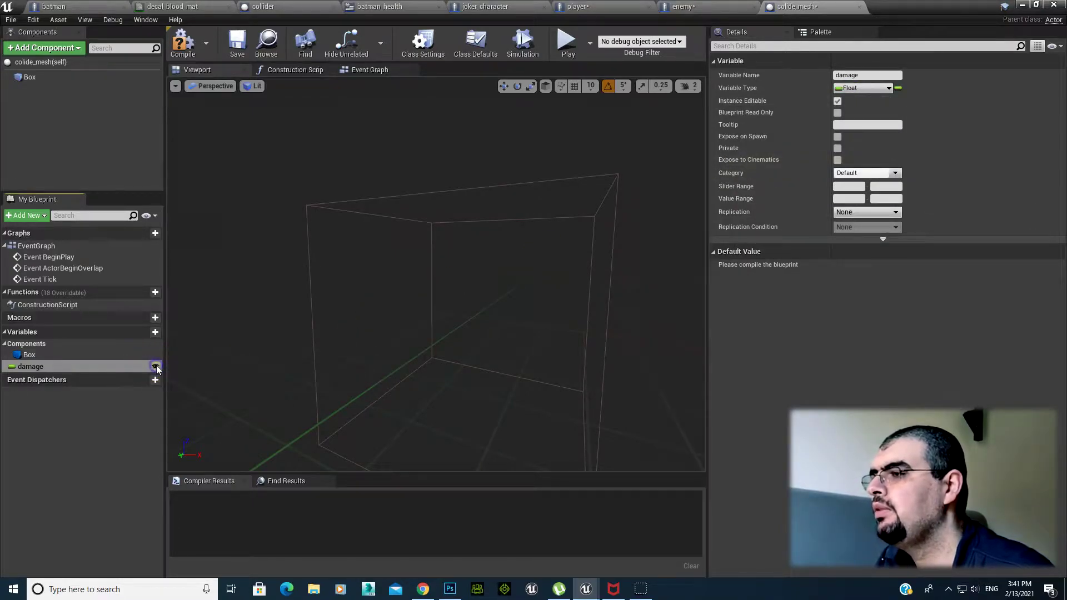
{"action": "left_click", "coordinate": [181, 44]}
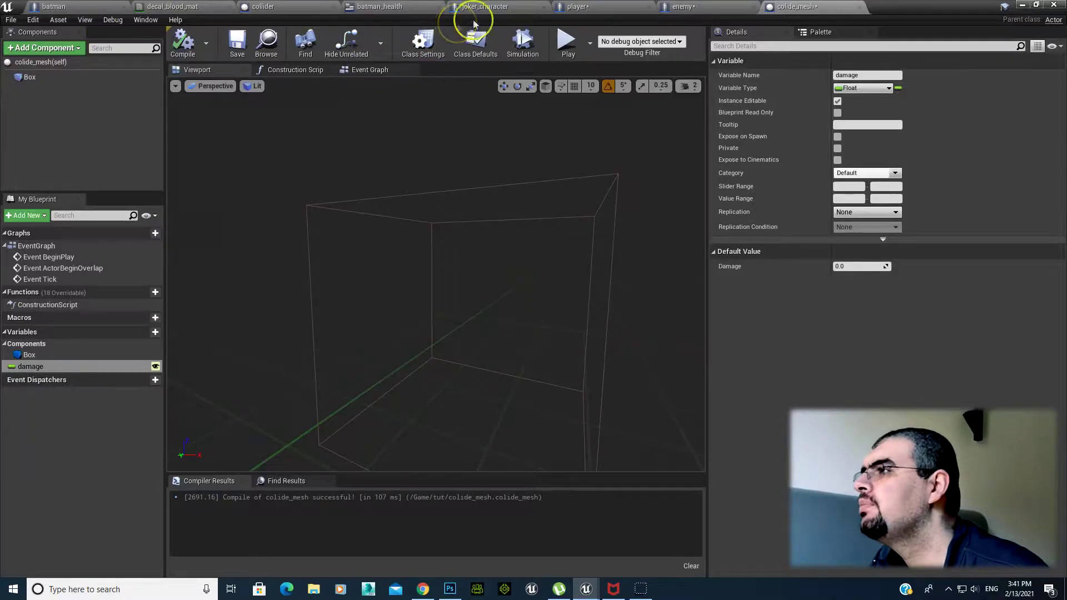
{"action": "left_click", "coordinate": [606, 5]}
{"action": "left_click", "coordinate": [685, 6]}
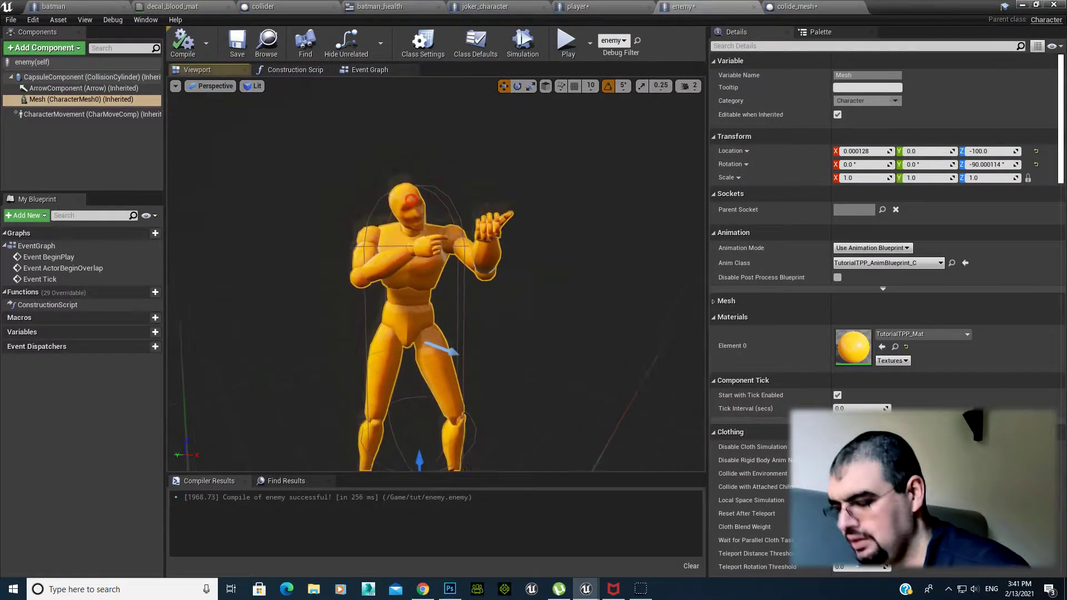
Search the enemy Blueprint's Add Component list for a child actor component
{"action": "scroll", "coordinate": [413, 198], "scroll_direction": "up", "scroll_amount": 3}
{"action": "scroll", "coordinate": [382, 178], "scroll_direction": "up", "scroll_amount": 2}
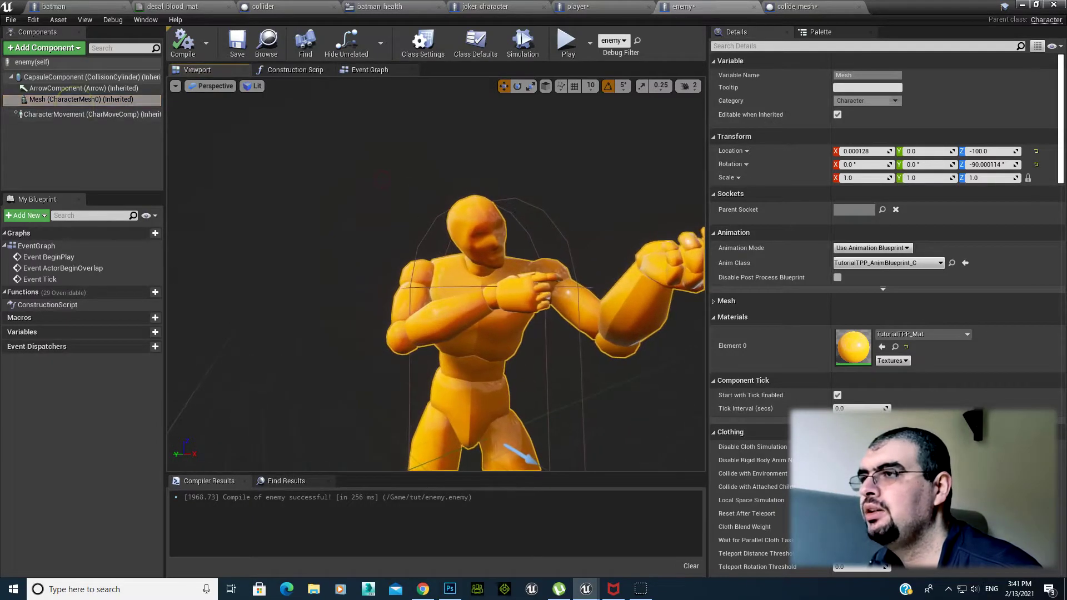
{"action": "left_click", "coordinate": [29, 48]}
{"action": "type", "text": "a"}
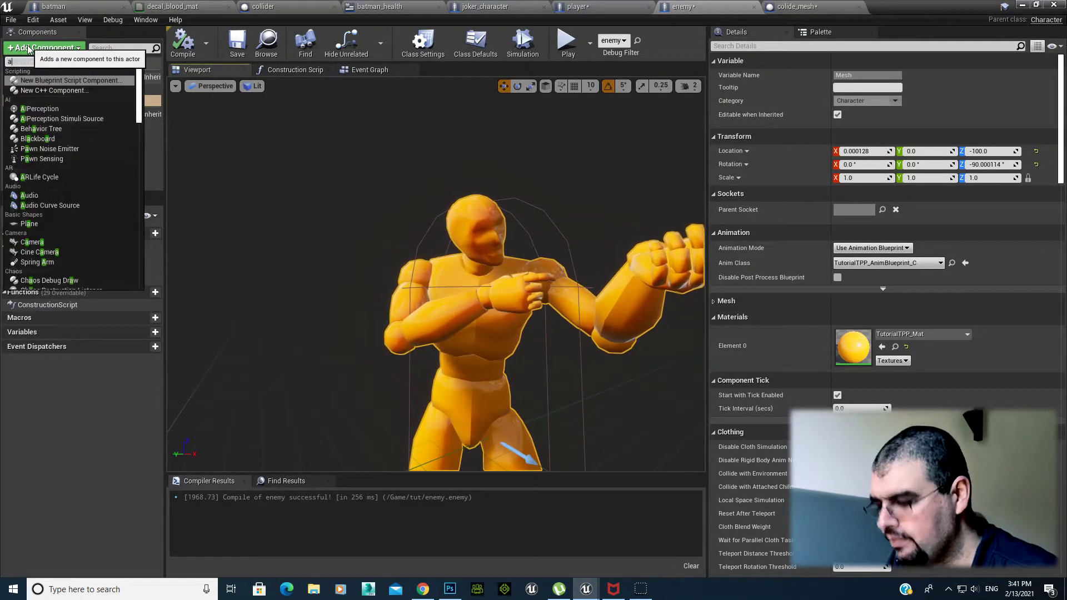
{"action": "key", "text": "BackSpace"}
{"action": "type", "text": "subAc"}
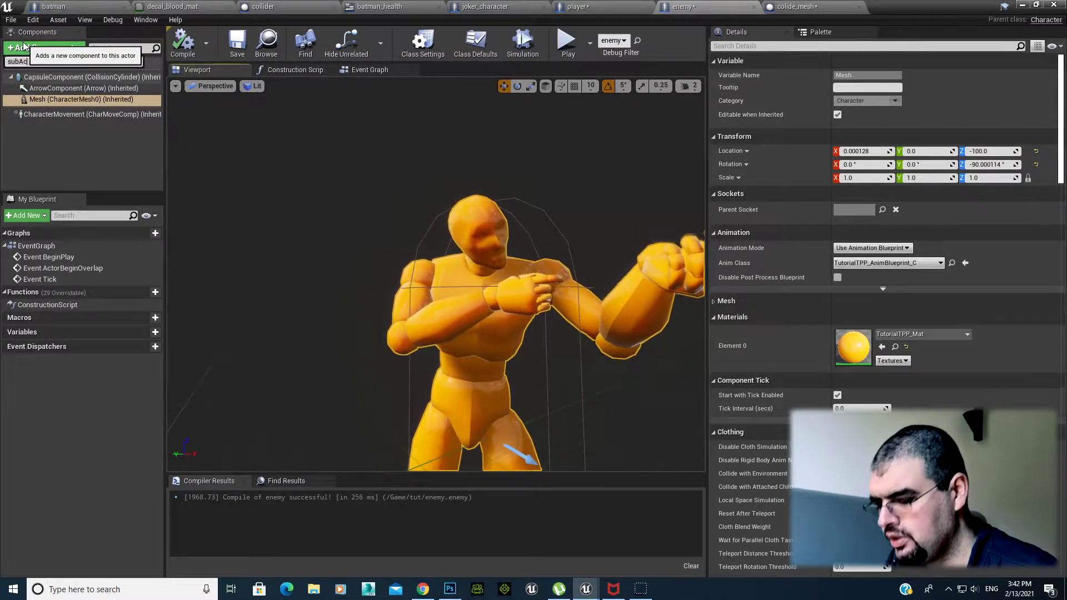
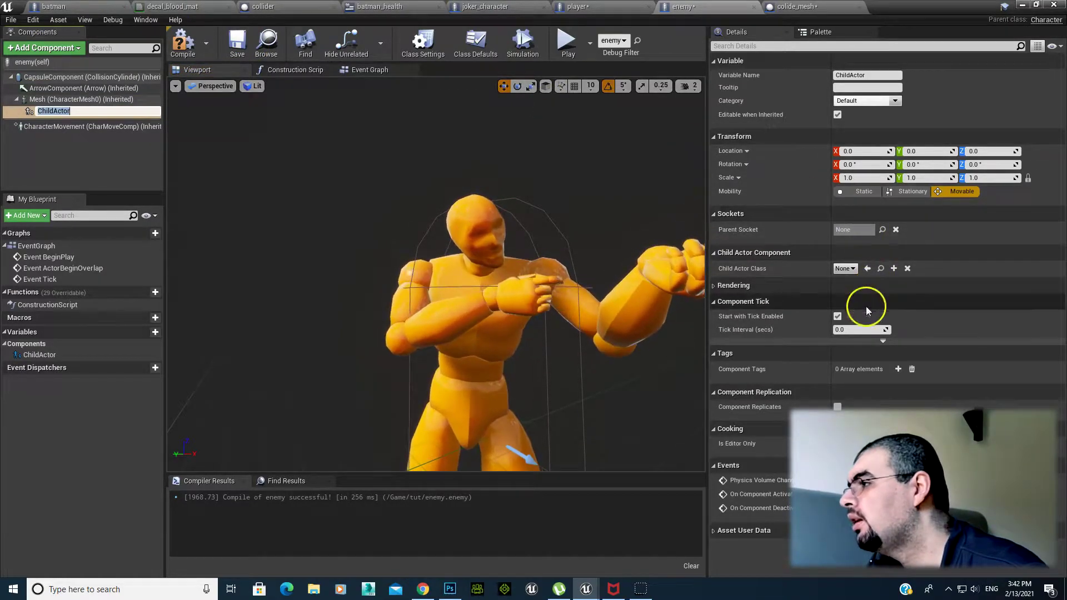
Set the ChildActor's Child Actor Class to colide_mesh
{"action": "left_click", "coordinate": [844, 268]}
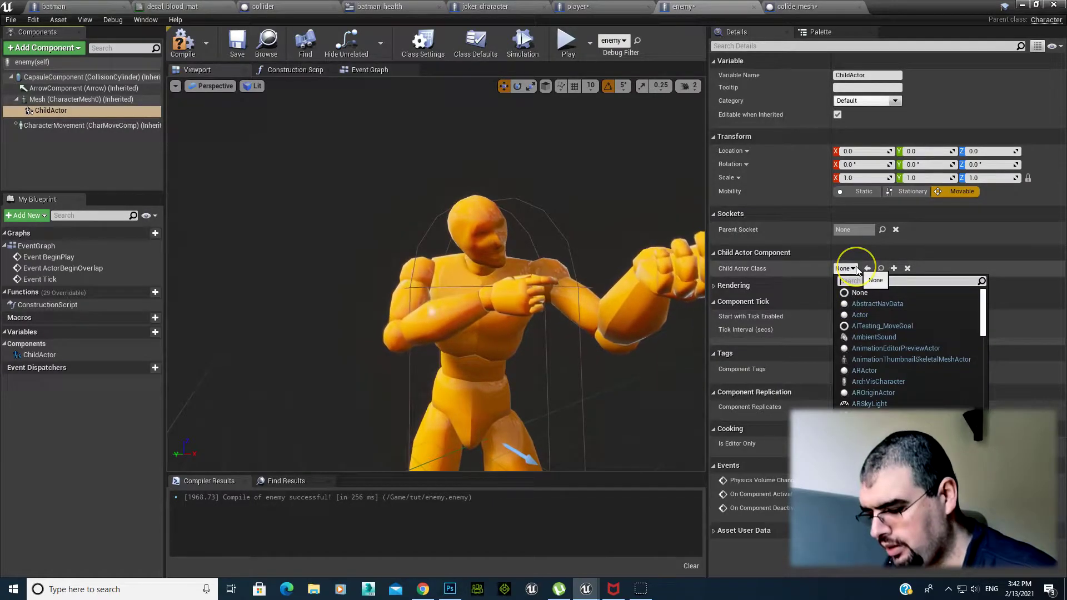
{"action": "type", "text": "colide"}
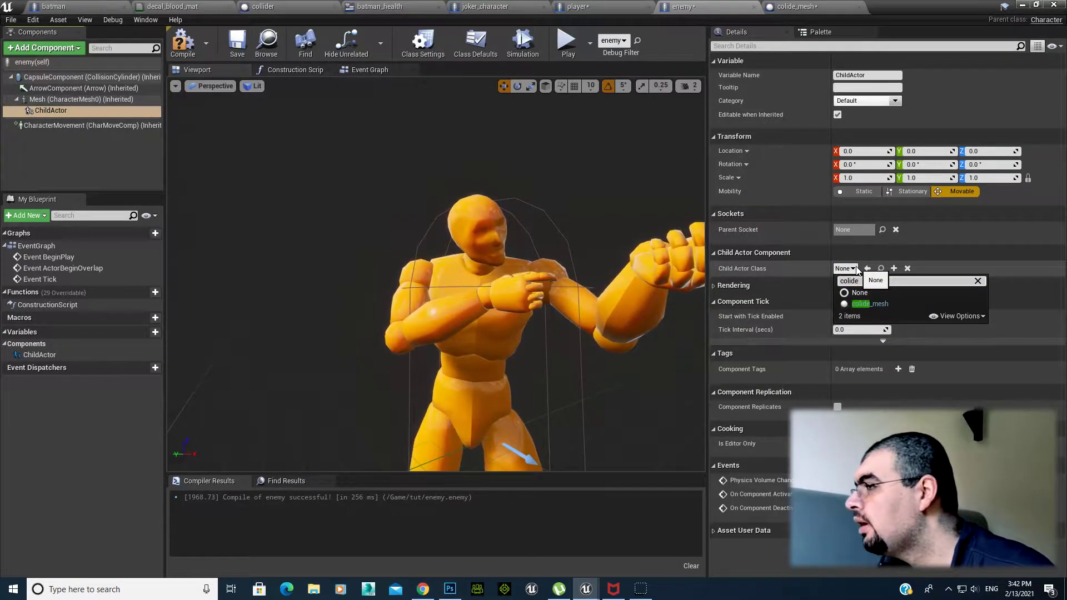
{"action": "left_click", "coordinate": [870, 304]}
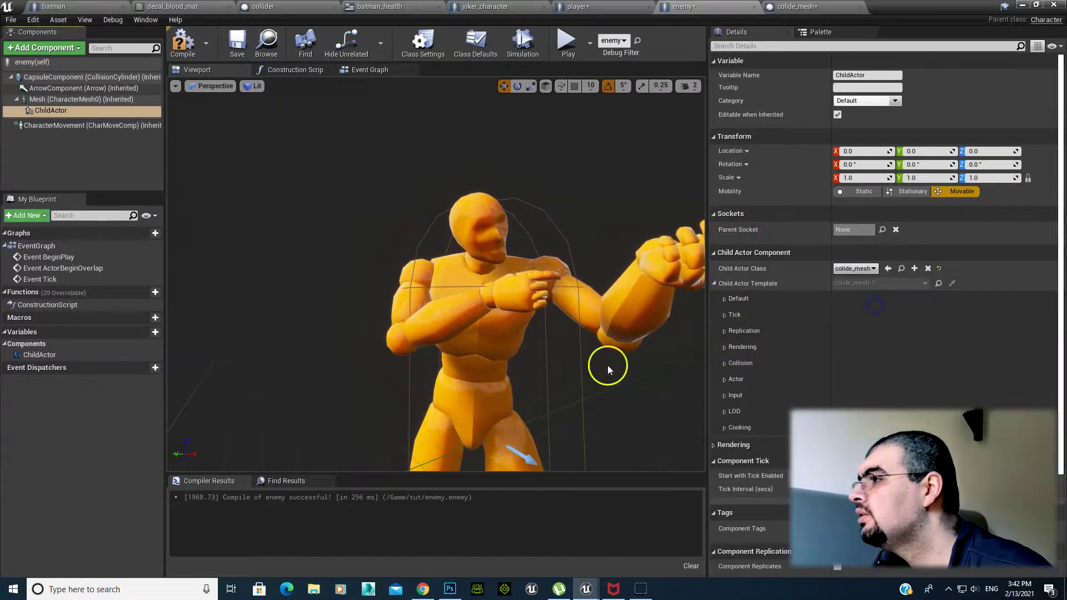
Set Damage to 100 in the Child Actor Template's Default settings
{"action": "left_click", "coordinate": [723, 298]}
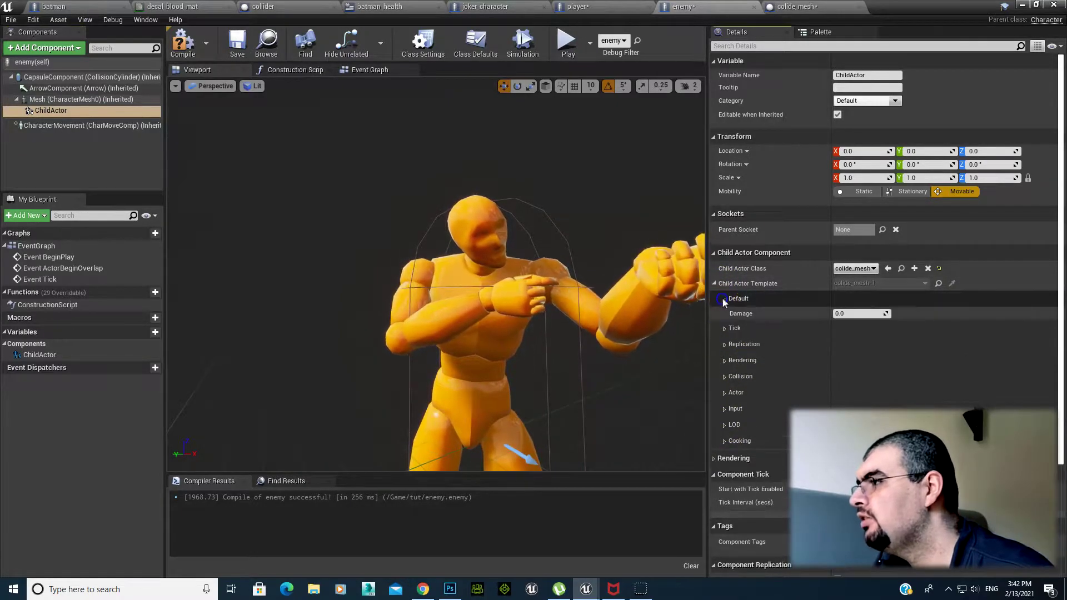
{"action": "left_click", "coordinate": [859, 312]}
{"action": "type", "text": "10"}
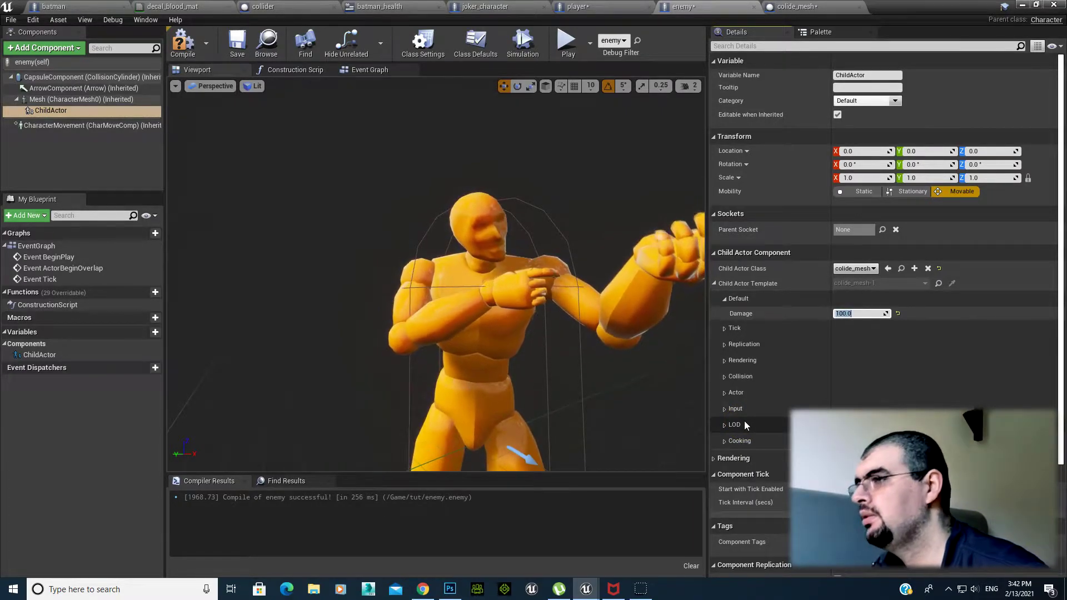
{"action": "type", "text": "0"}
{"action": "key", "text": "Return"}
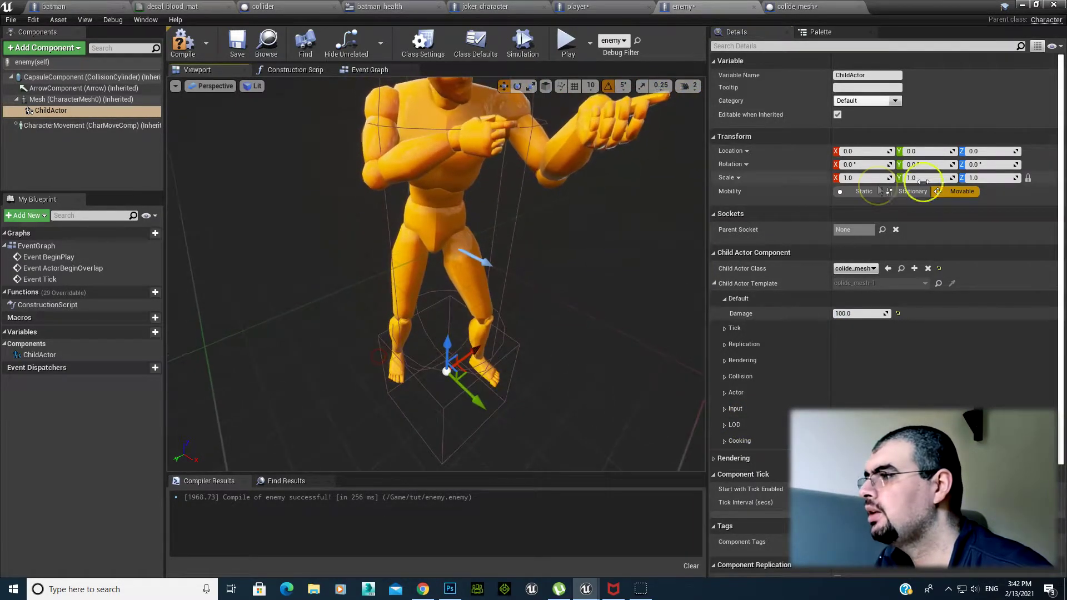
Set the child actor's Parent Socket to the head bone
{"action": "left_click", "coordinate": [879, 231]}
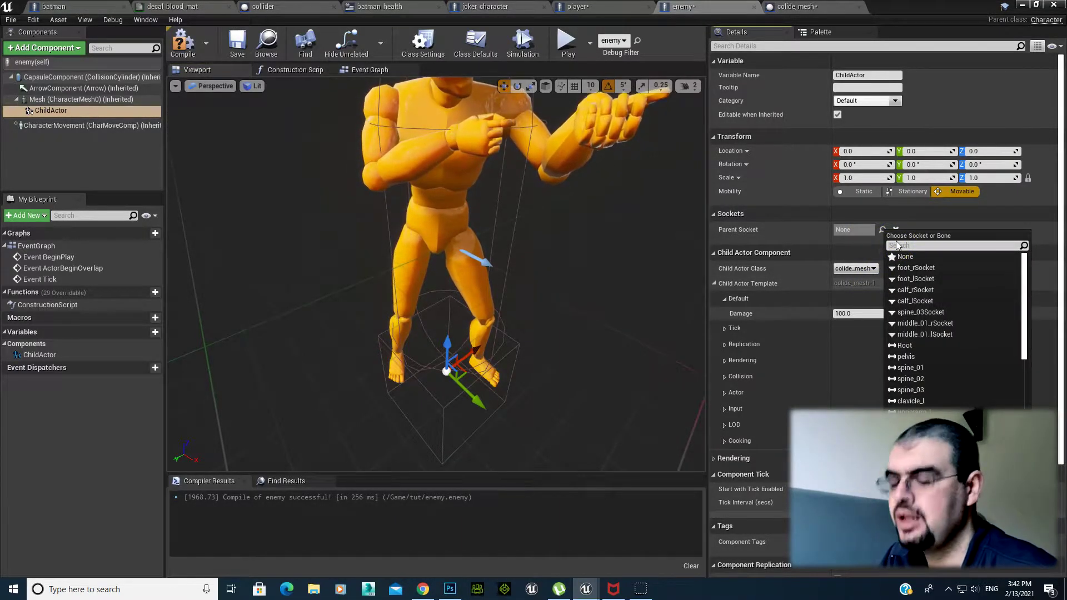
{"action": "type", "text": "head"}
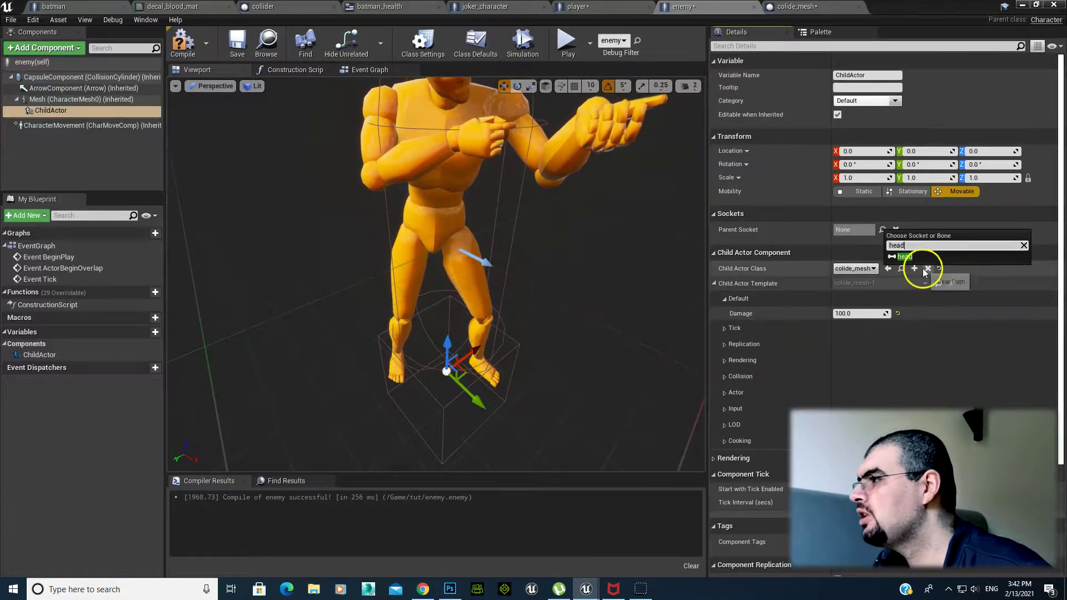
{"action": "left_click", "coordinate": [915, 264]}
Scale and move the colide_mesh box so it fits around the enemy's head
{"action": "left_click", "coordinate": [524, 309]}
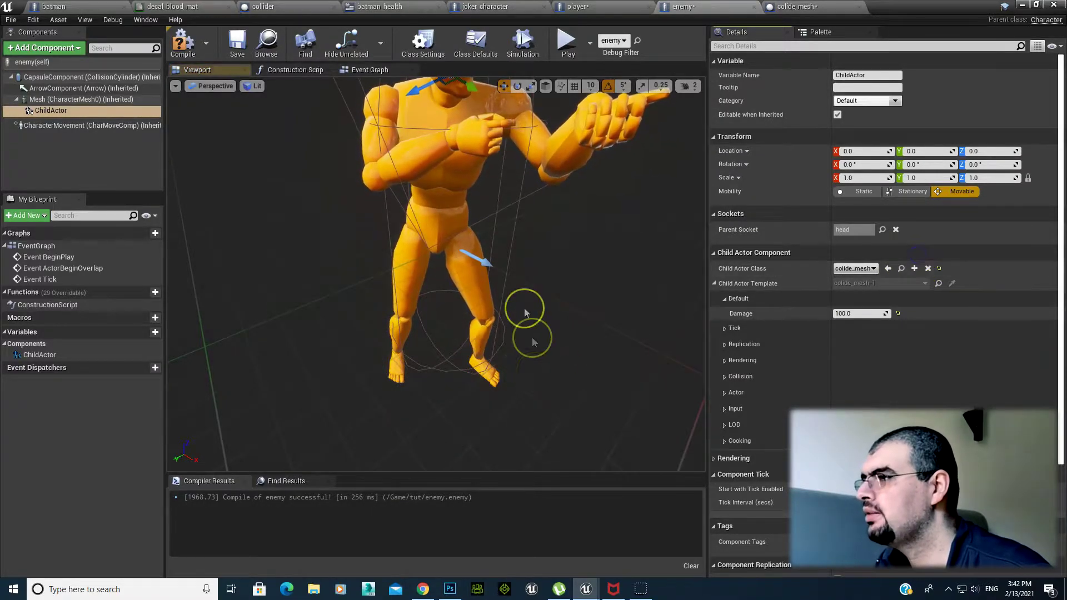
{"action": "key", "text": "f"}
{"action": "key", "text": "r"}
{"action": "mouse_move", "coordinate": [472, 286]}
{"action": "left_mouse_down"}
{"action": "mouse_move", "coordinate": [465, 333]}
{"action": "mouse_move", "coordinate": [591, 446]}
{"action": "left_mouse_up"}
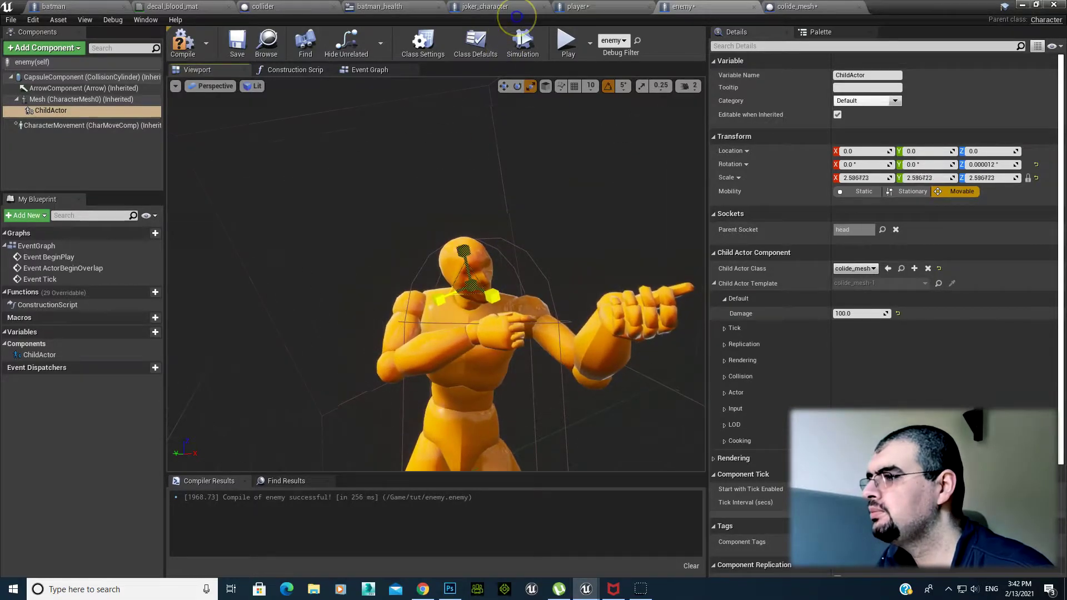
{"action": "left_click_drag", "start_coordinate": [589, 398], "coordinate": [545, 355]}
{"action": "key", "text": "w"}
{"action": "mouse_move", "coordinate": [472, 272]}
{"action": "left_mouse_down"}
{"action": "mouse_move", "coordinate": [462, 229]}
{"action": "mouse_move", "coordinate": [539, 332]}
{"action": "mouse_move", "coordinate": [476, 343]}
{"action": "mouse_move", "coordinate": [680, 402]}
{"action": "mouse_move", "coordinate": [364, 197]}
{"action": "mouse_move", "coordinate": [360, 158]}
{"action": "mouse_move", "coordinate": [389, 212]}
{"action": "mouse_move", "coordinate": [435, 236]}
{"action": "left_mouse_up"}
{"action": "key", "text": "e"}
{"action": "key", "text": "r"}
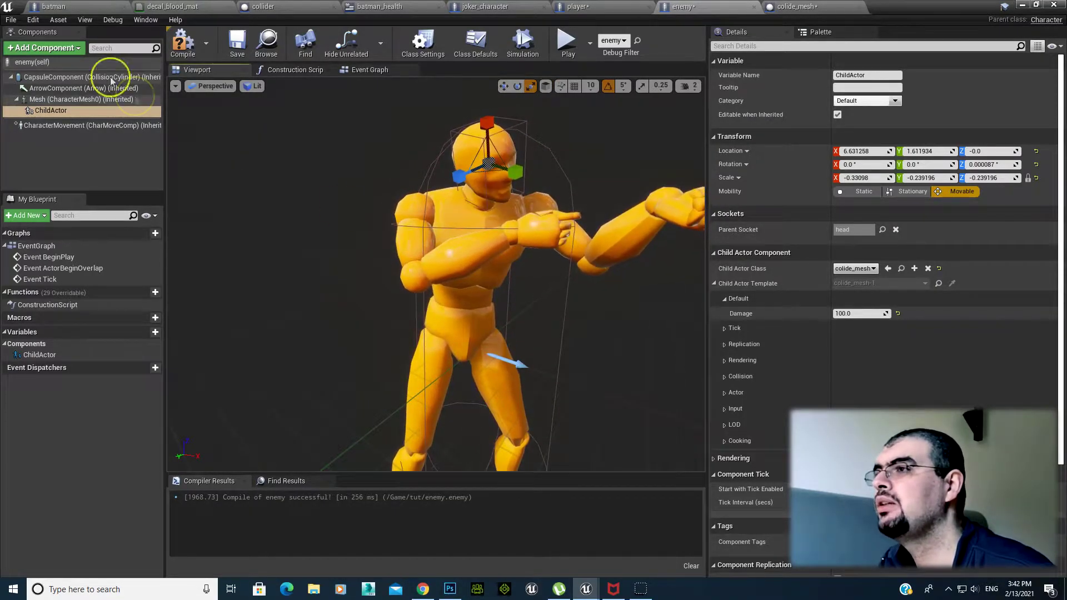
{"action": "left_click", "coordinate": [91, 7]}
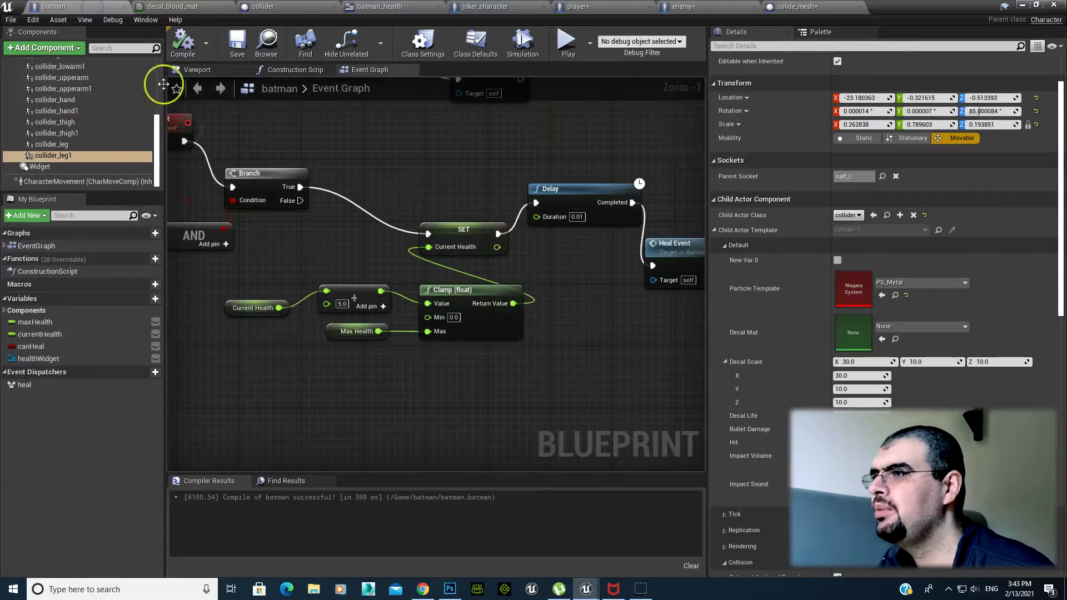
{"action": "left_click", "coordinate": [217, 72]}
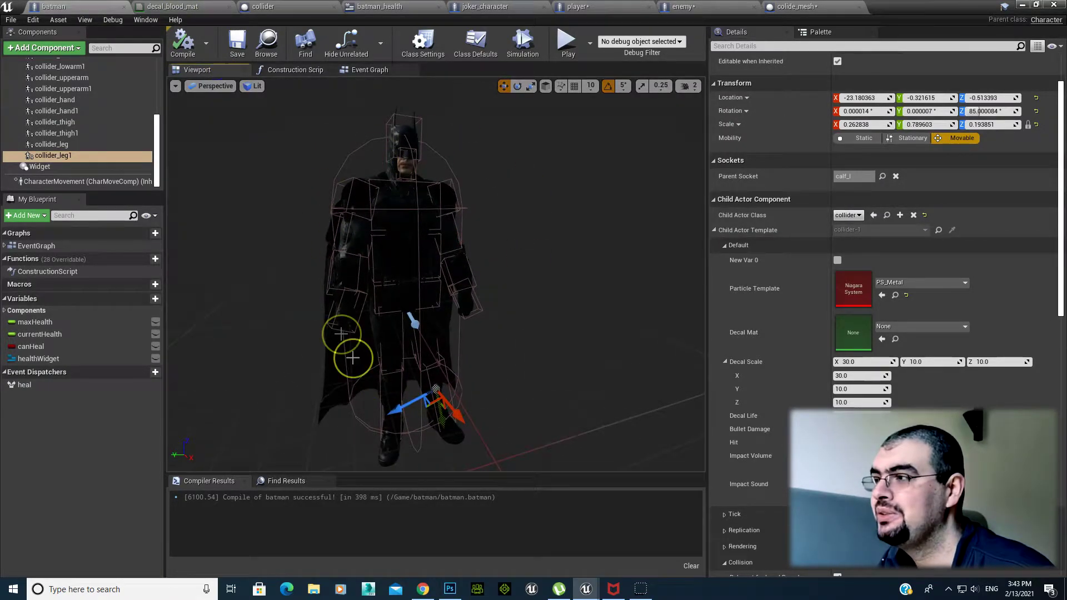
{"action": "left_click", "coordinate": [836, 6]}
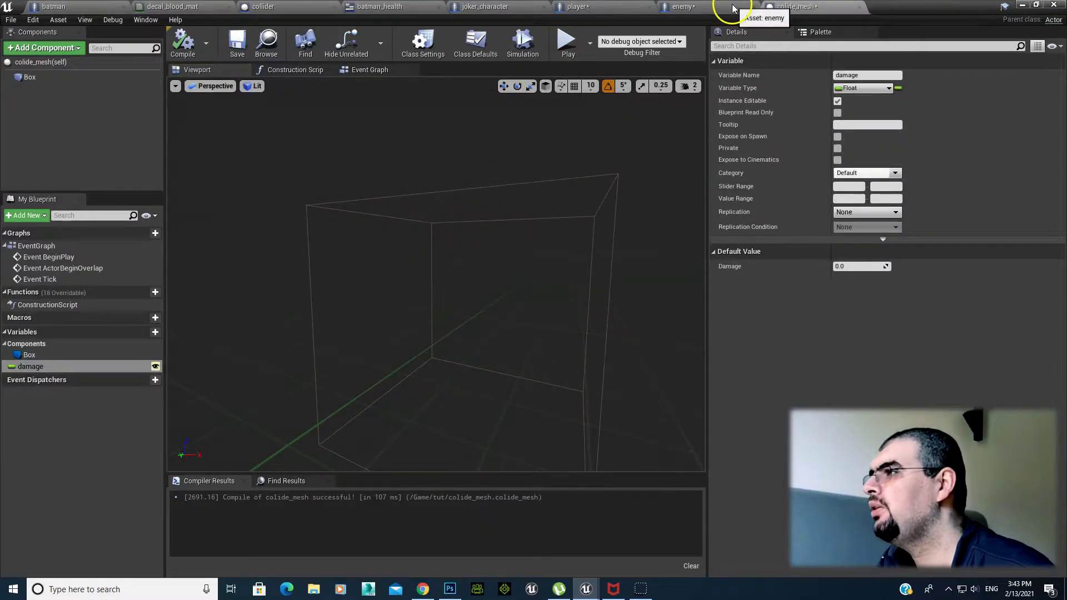
{"action": "left_click", "coordinate": [732, 8]}
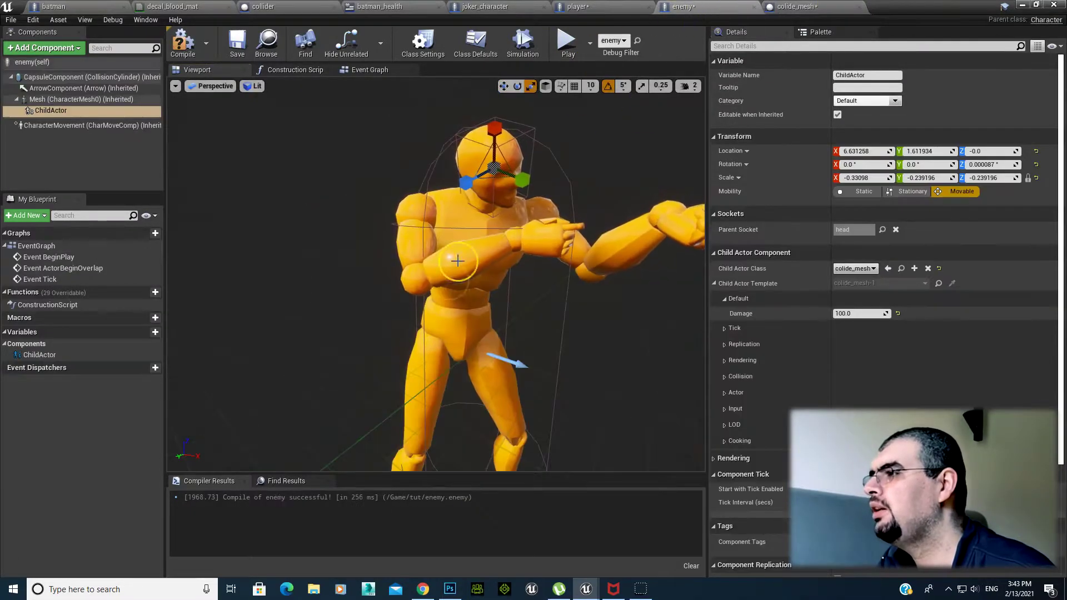
Duplicate the head ChildActor and move the copy onto the torso
{"action": "left_click", "coordinate": [52, 110]}
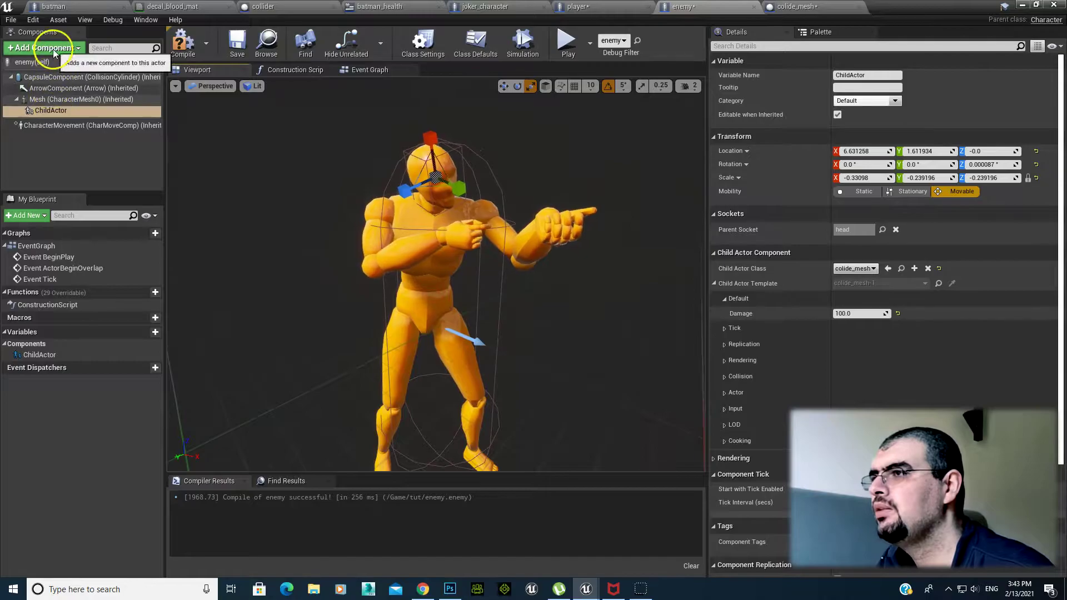
{"action": "right_click", "coordinate": [61, 112]}
{"action": "left_click", "coordinate": [98, 193]}
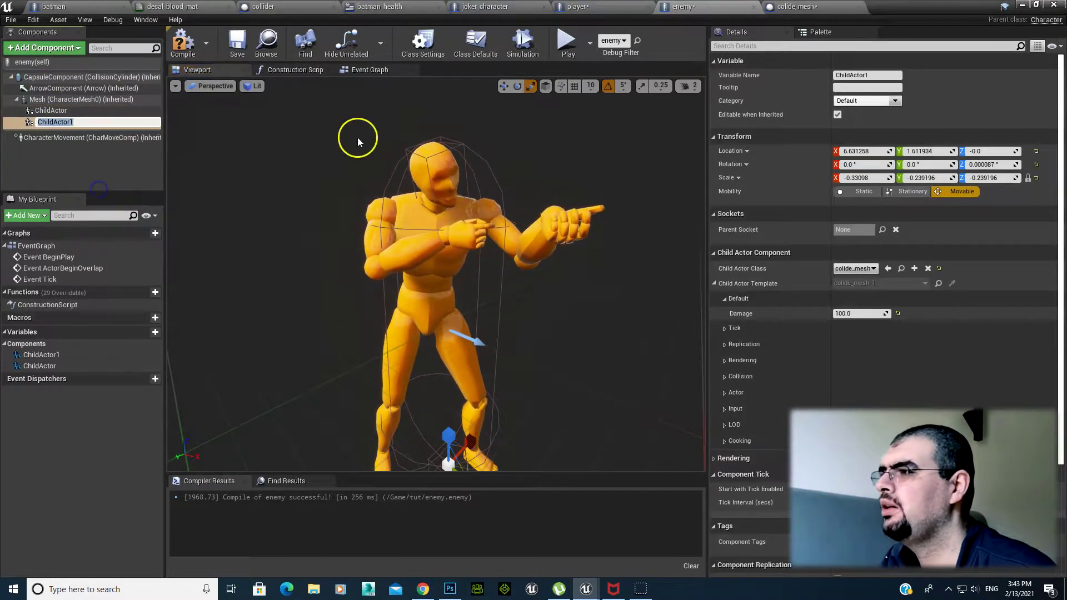
{"action": "scroll", "coordinate": [493, 290], "scroll_direction": "up", "scroll_amount": 3}
{"action": "mouse_move", "coordinate": [460, 266]}
{"action": "left_mouse_down"}
{"action": "mouse_move", "coordinate": [467, 243]}
{"action": "mouse_move", "coordinate": [456, 251]}
{"action": "left_mouse_up"}
{"action": "right_click_drag", "start_coordinate": [614, 273], "coordinate": [630, 261]}
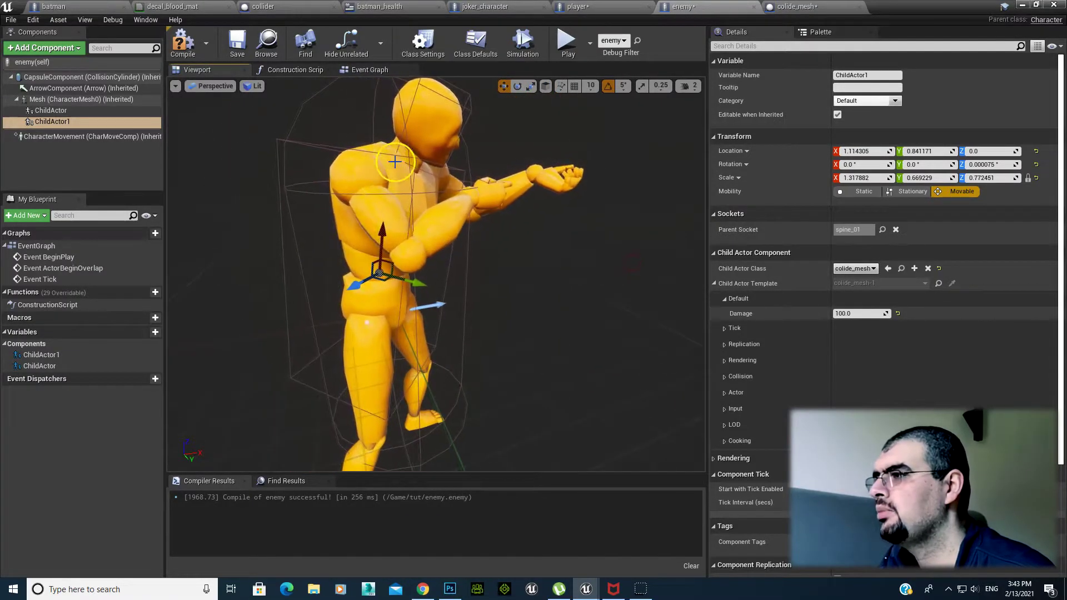
{"action": "right_click_drag", "start_coordinate": [394, 161], "coordinate": [334, 214]}
Set the copied child actor's Damage to 20
{"action": "left_click", "coordinate": [869, 313]}
{"action": "type", "text": "1"}
{"action": "key", "text": "BackSpace"}
{"action": "type", "text": "20"}
{"action": "key", "text": "Return"}
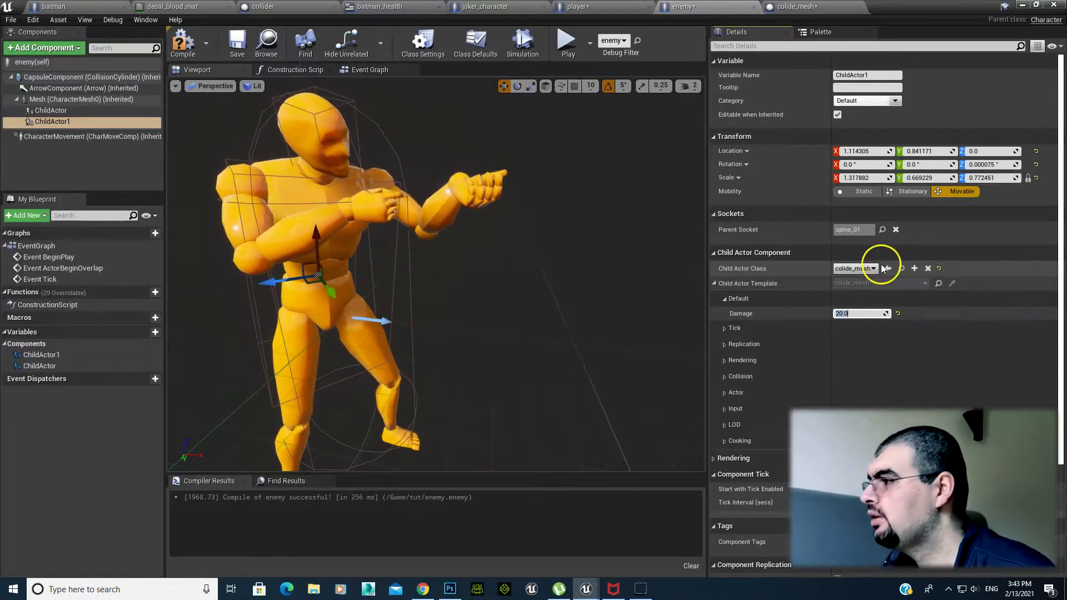
{"action": "right_click_drag", "start_coordinate": [483, 202], "coordinate": [520, 202]}
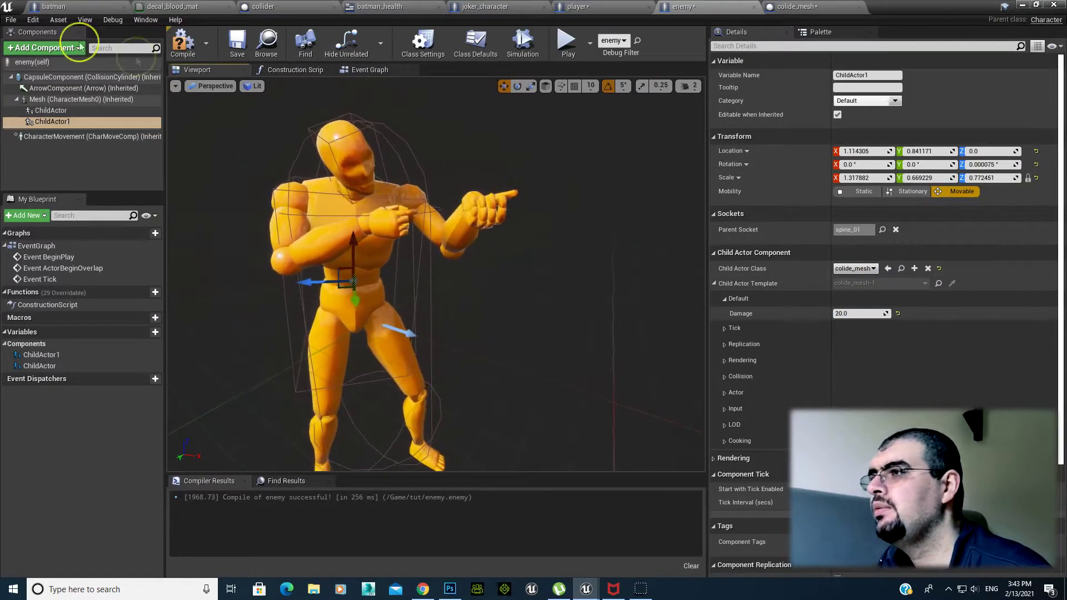
Compile the enemy blueprint with F7
{"action": "key", "text": "F7"}
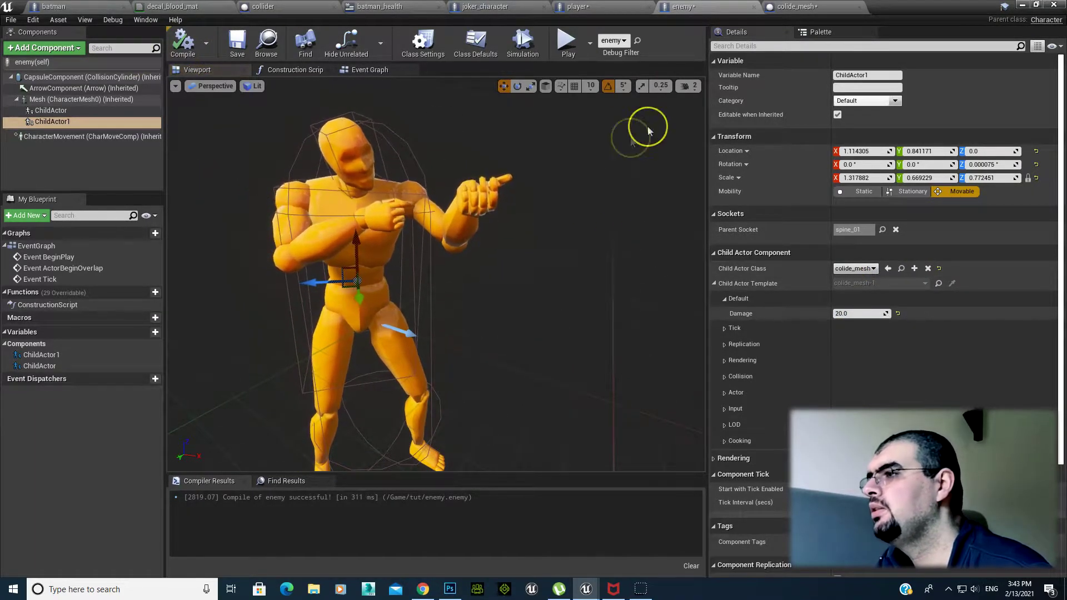
{"action": "left_click", "coordinate": [628, 229]}
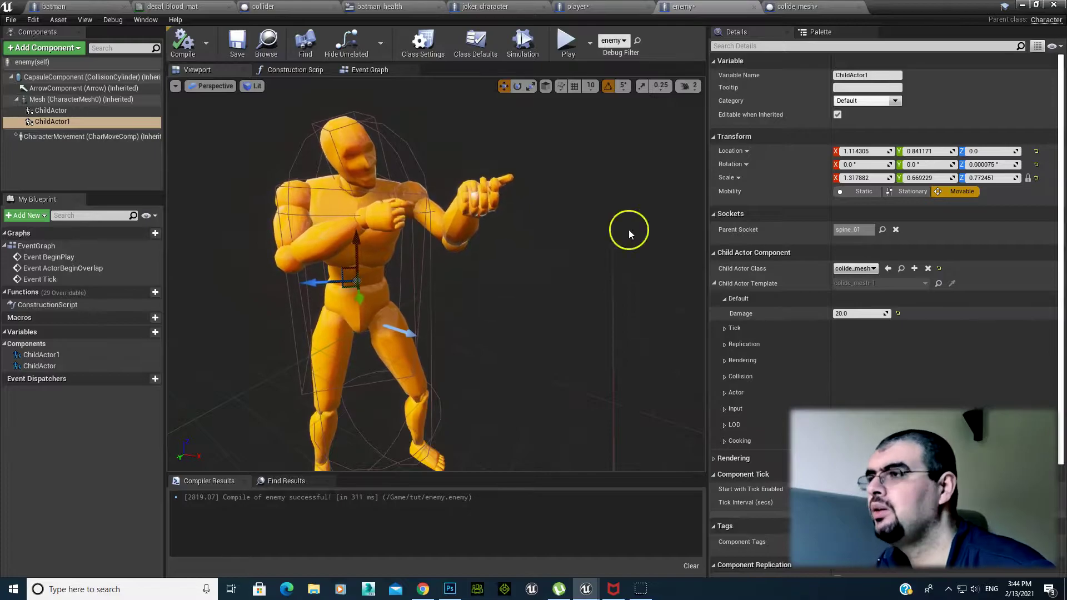
{"action": "left_click", "coordinate": [219, 219]}
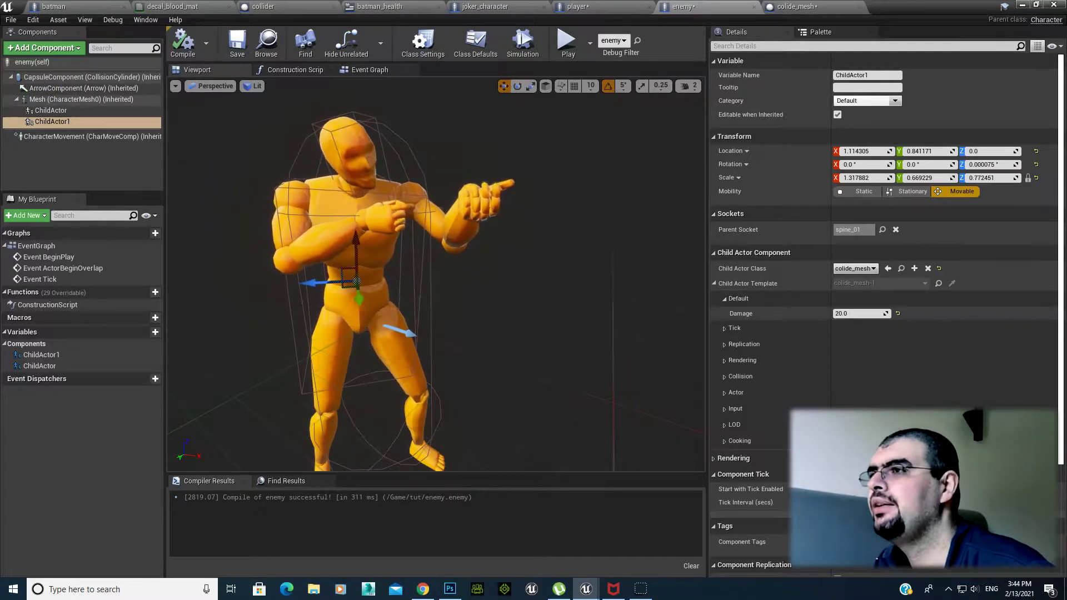
Open Project Settings and search for the collision trace channels
{"action": "left_click", "coordinate": [33, 21]}
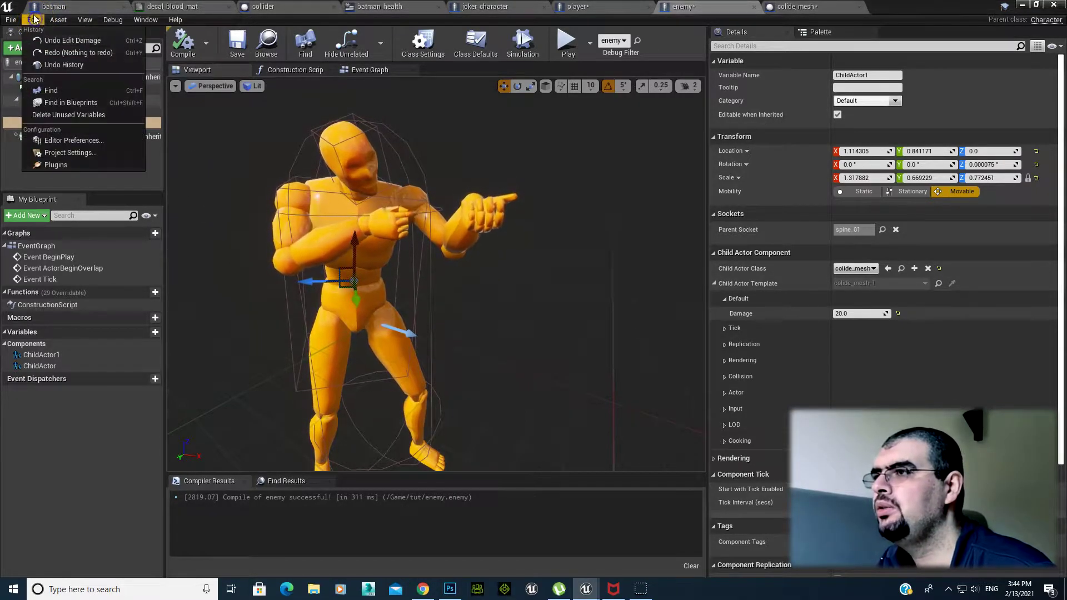
{"action": "left_click", "coordinate": [68, 154]}
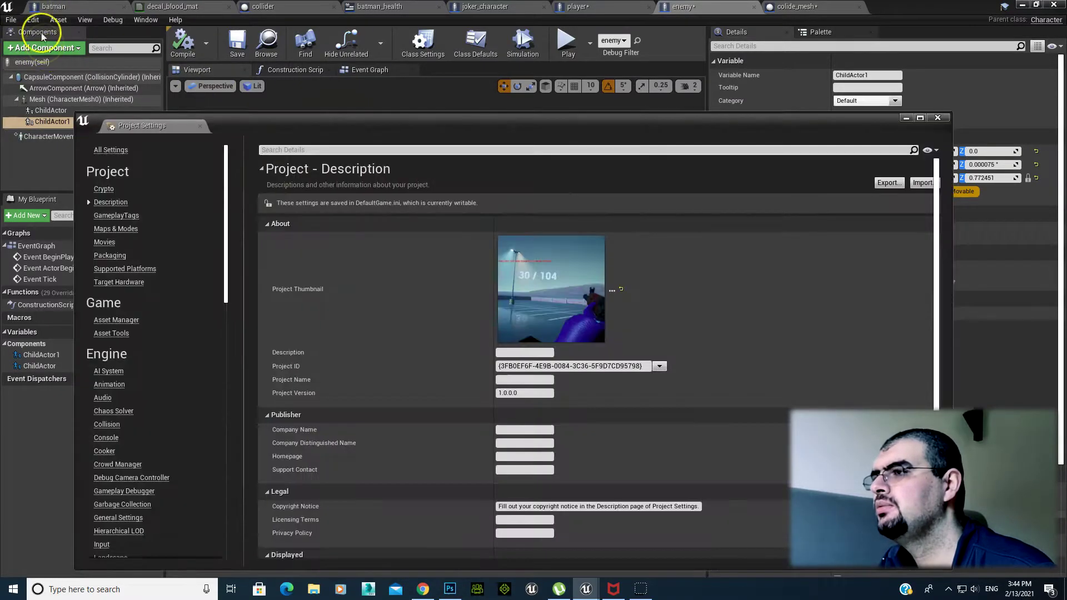
{"action": "left_click", "coordinate": [283, 150]}
{"action": "type", "text": "trace"}
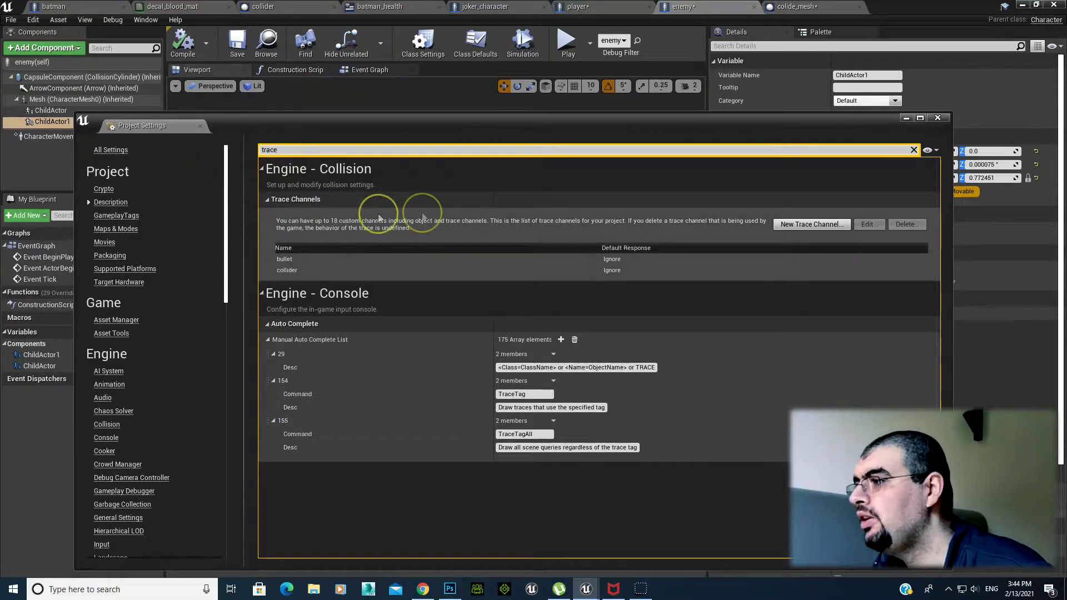
{"action": "left_click", "coordinate": [338, 271]}
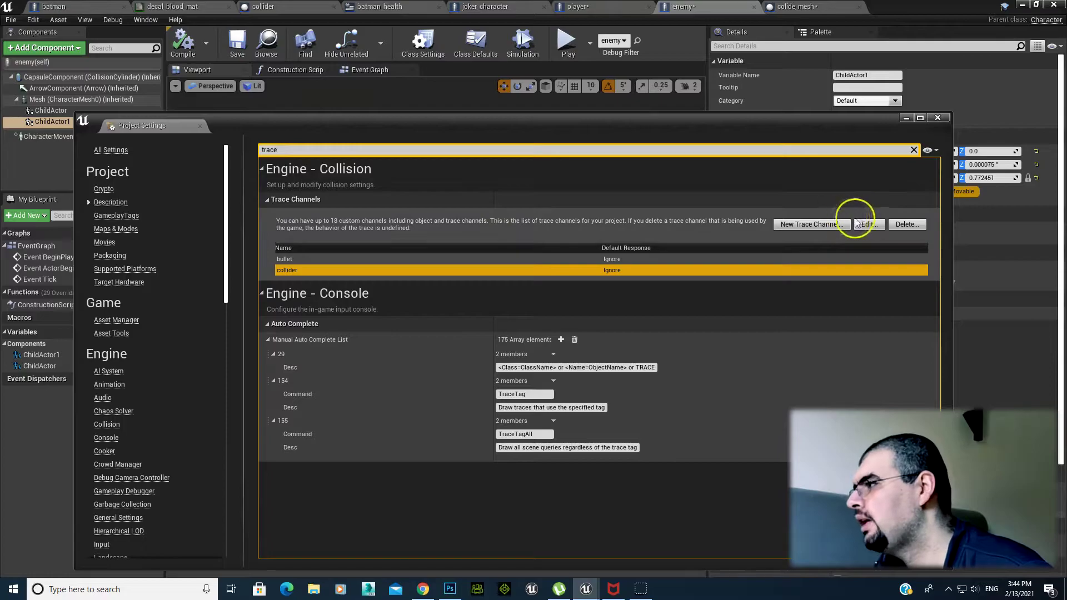
Add a colide_mesh trace channel defaulting to Ignore, then close Project Settings
{"action": "left_click", "coordinate": [832, 229]}
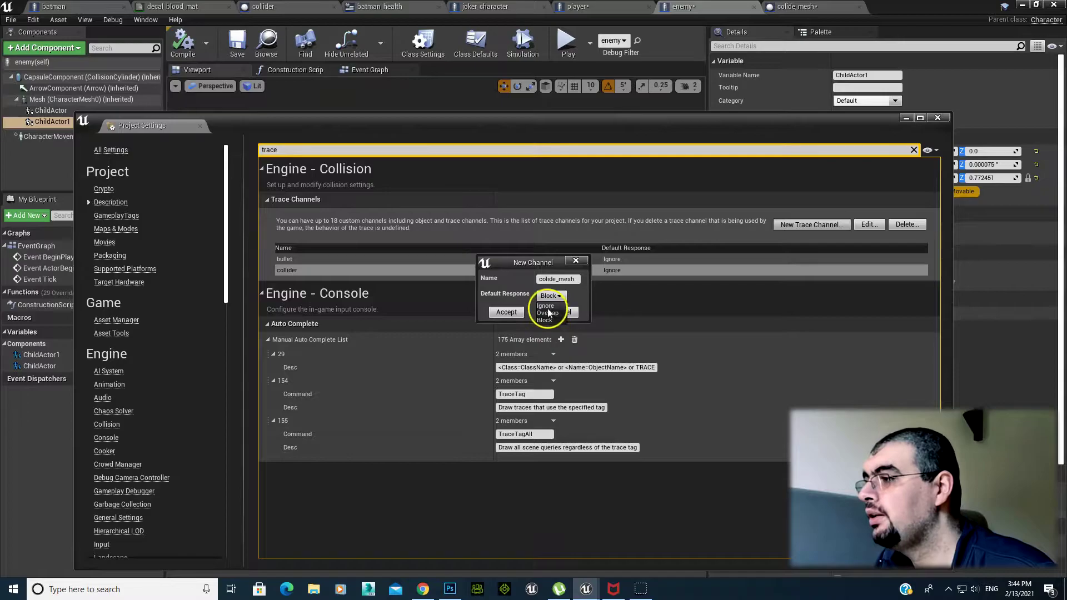
{"action": "left_click", "coordinate": [515, 312]}
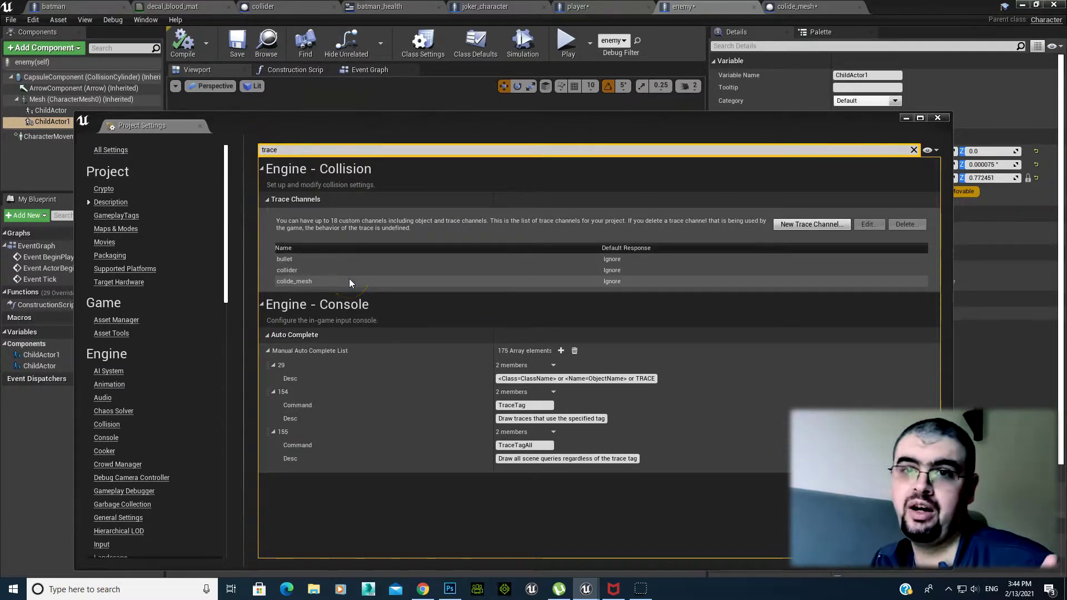
{"action": "left_click", "coordinate": [906, 118]}
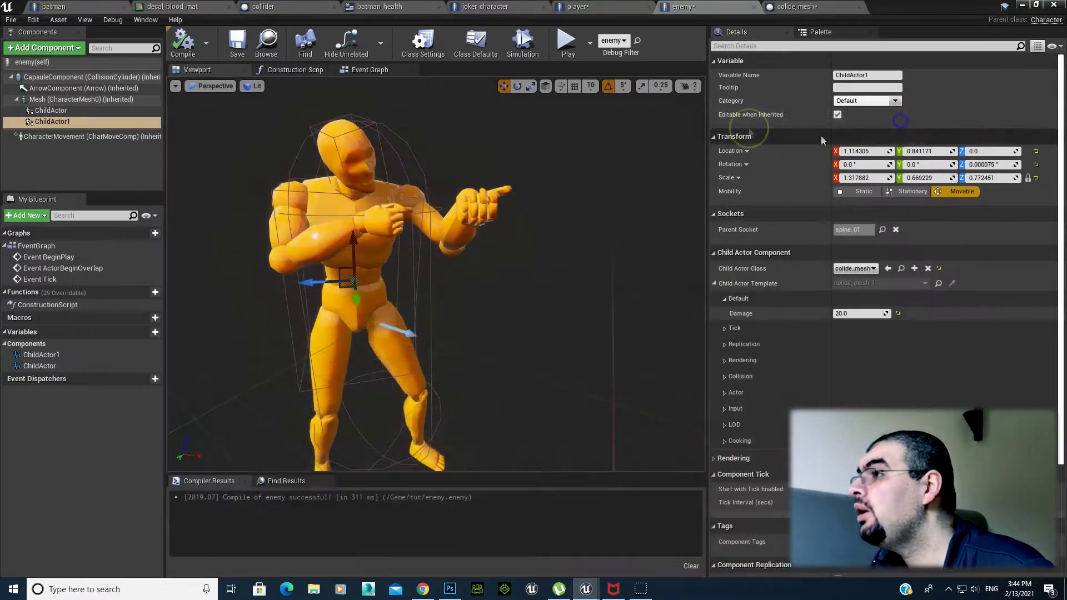
In the player blueprint, set LineTraceByChannel's Trace Channel to colide_mesh
{"action": "left_click", "coordinate": [367, 69]}
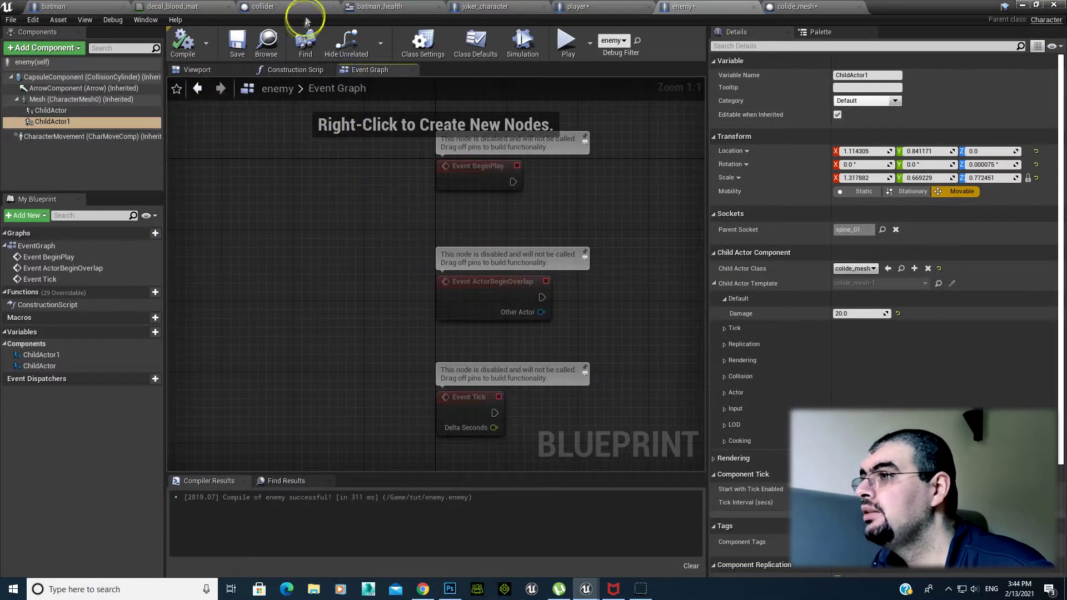
{"action": "left_click", "coordinate": [578, 7]}
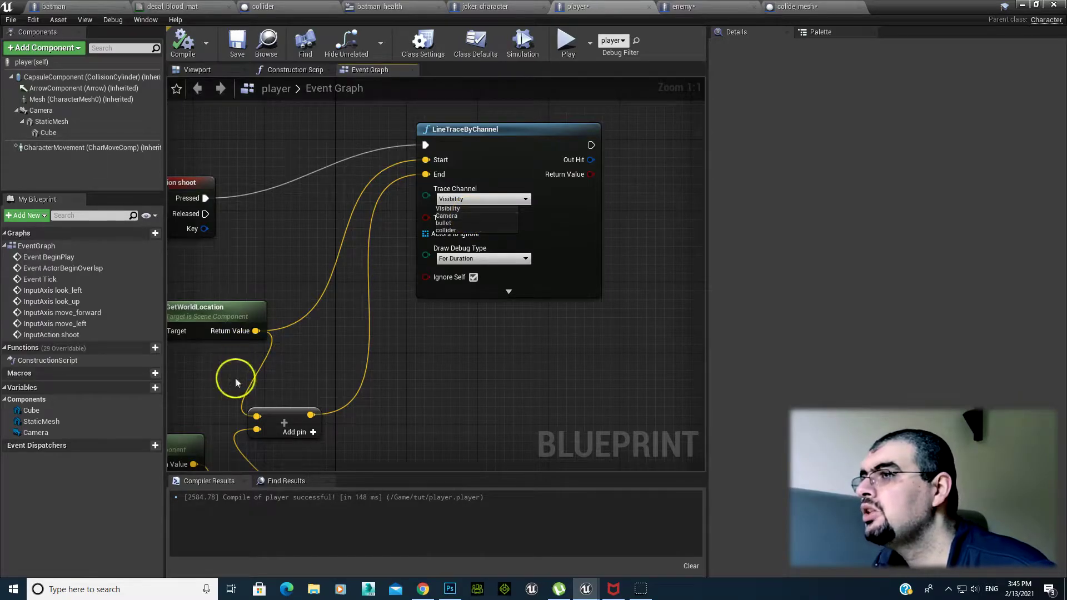
{"action": "left_click", "coordinate": [183, 44]}
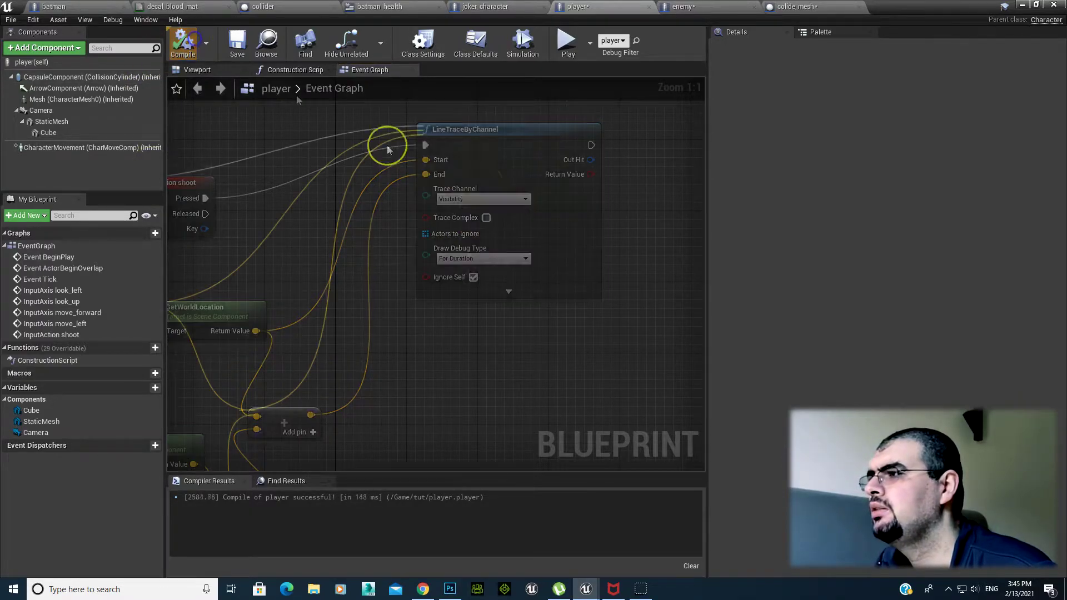
{"action": "left_click", "coordinate": [491, 195]}
{"action": "left_click", "coordinate": [473, 324]}
{"action": "right_click", "coordinate": [473, 324]}
{"action": "left_click", "coordinate": [467, 199]}
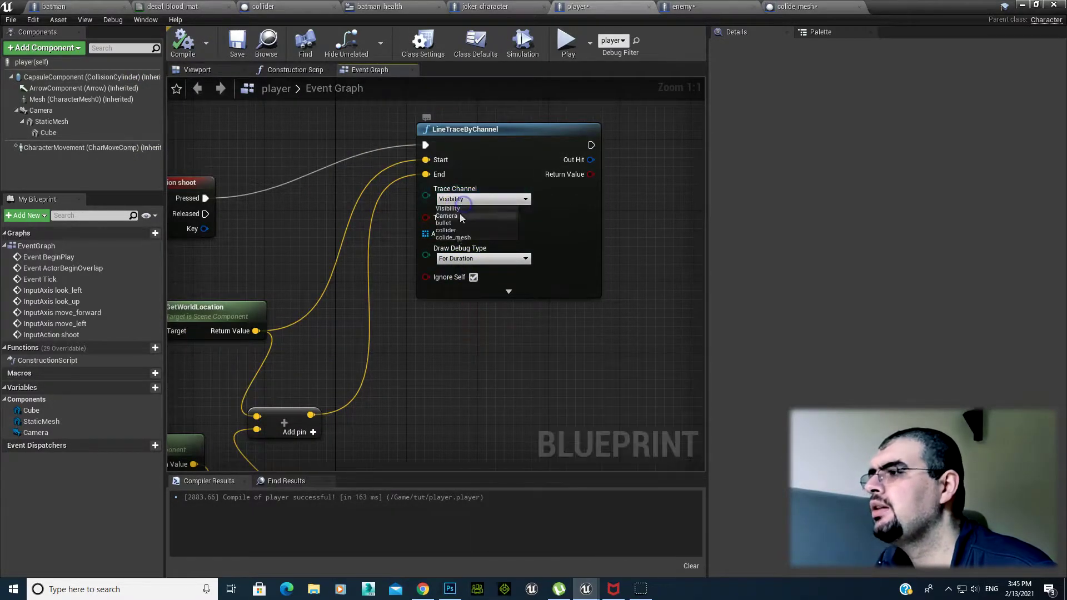
{"action": "left_click", "coordinate": [457, 237]}
{"action": "left_click", "coordinate": [284, 240]}
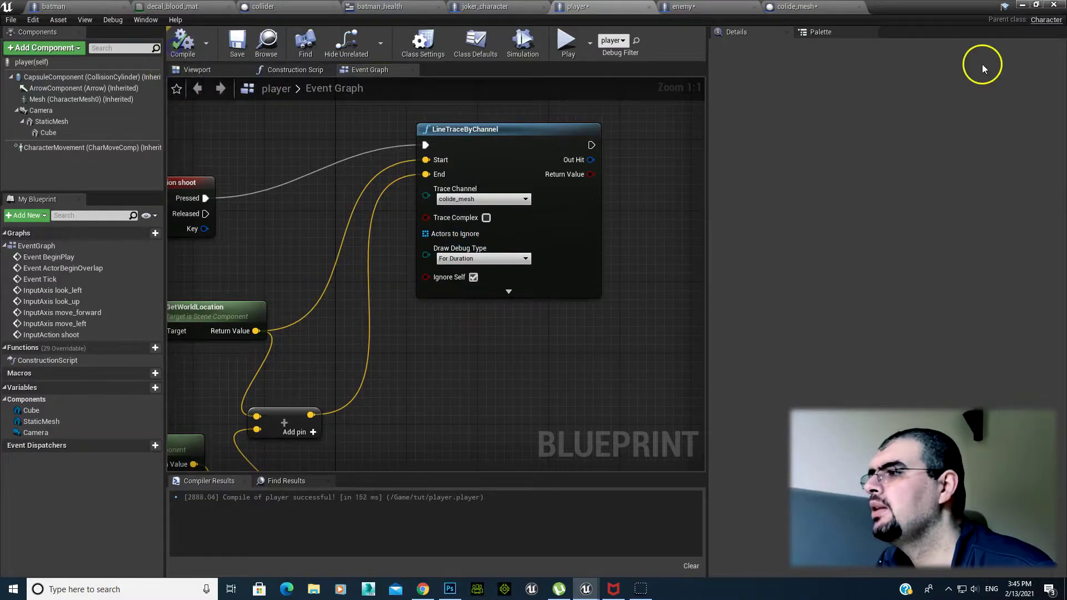
{"action": "left_click", "coordinate": [1022, 6]}
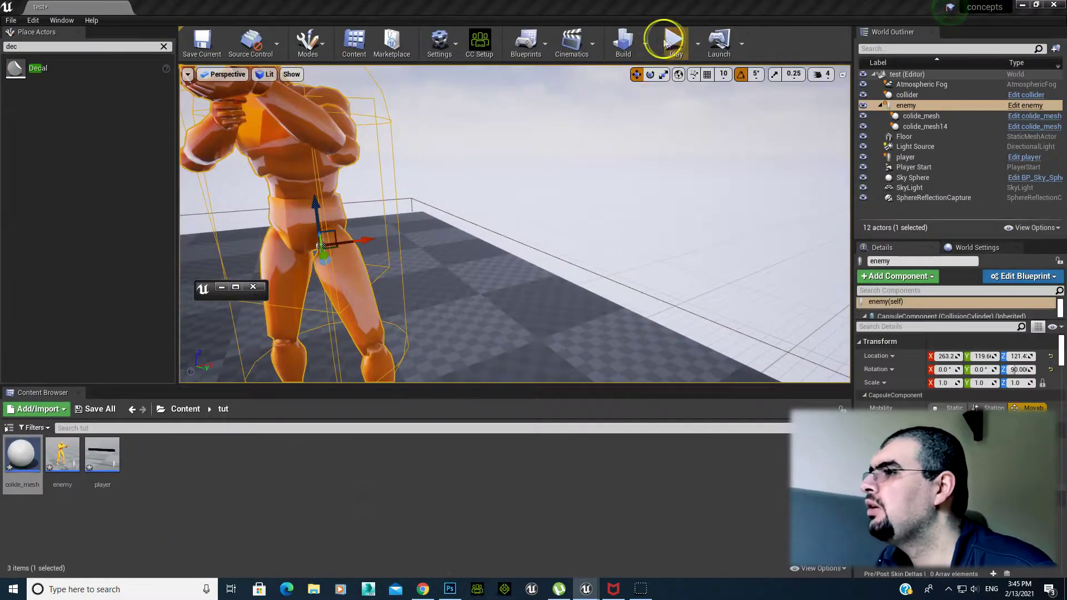
{"action": "left_click", "coordinate": [665, 44]}
{"action": "left_click", "coordinate": [736, 286]}
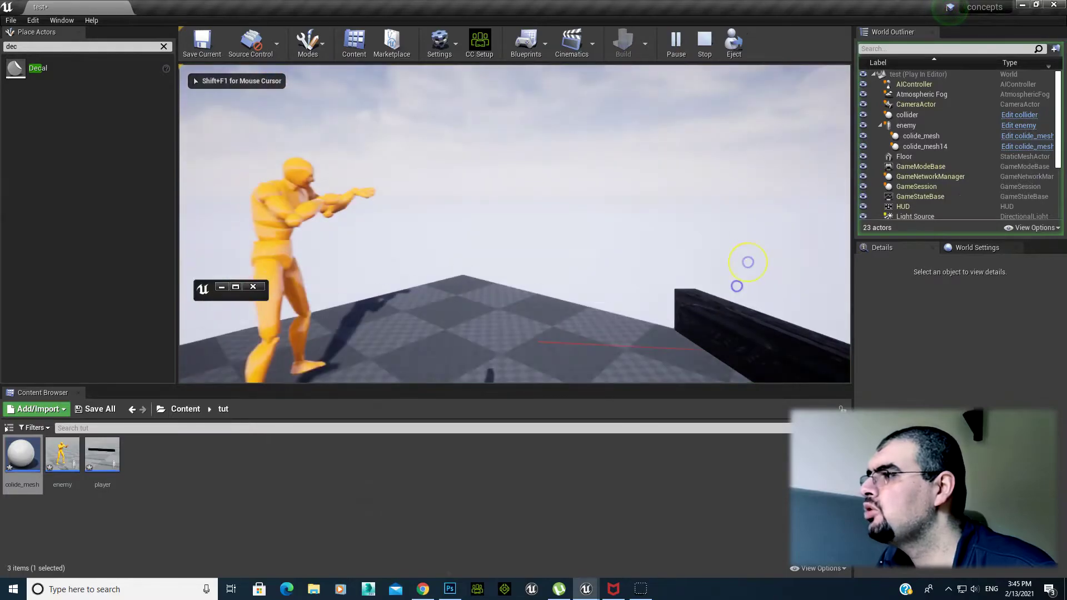
{"action": "left_click", "coordinate": [784, 290]}
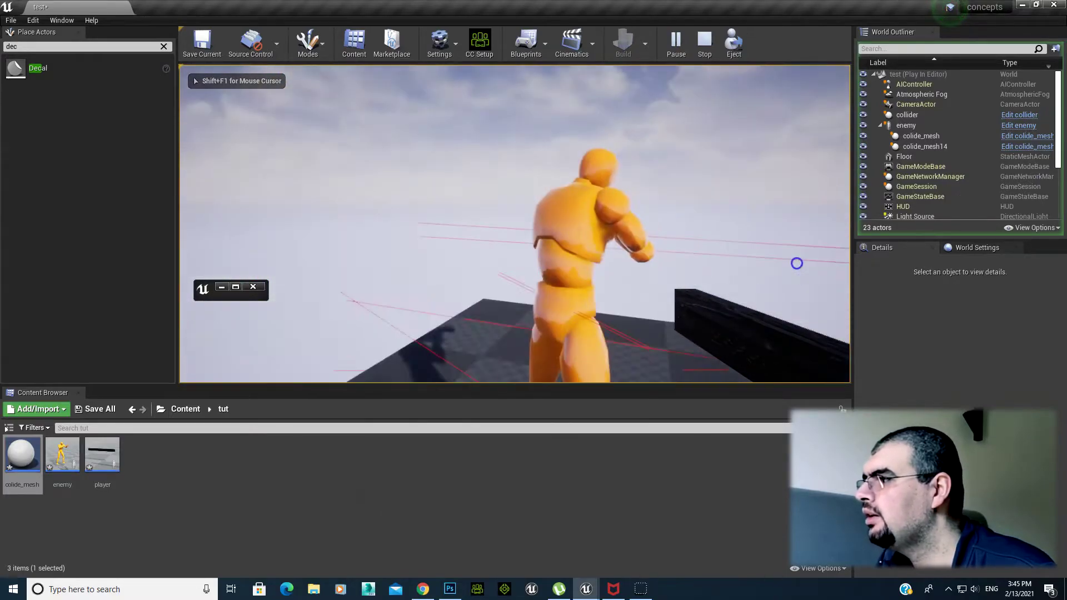
{"action": "mouse_move", "coordinate": [838, 352]}
{"action": "left_mouse_down"}
{"action": "mouse_move", "coordinate": [850, 335]}
{"action": "mouse_move", "coordinate": [836, 264]}
{"action": "mouse_move", "coordinate": [313, 288]}
{"action": "left_mouse_up"}
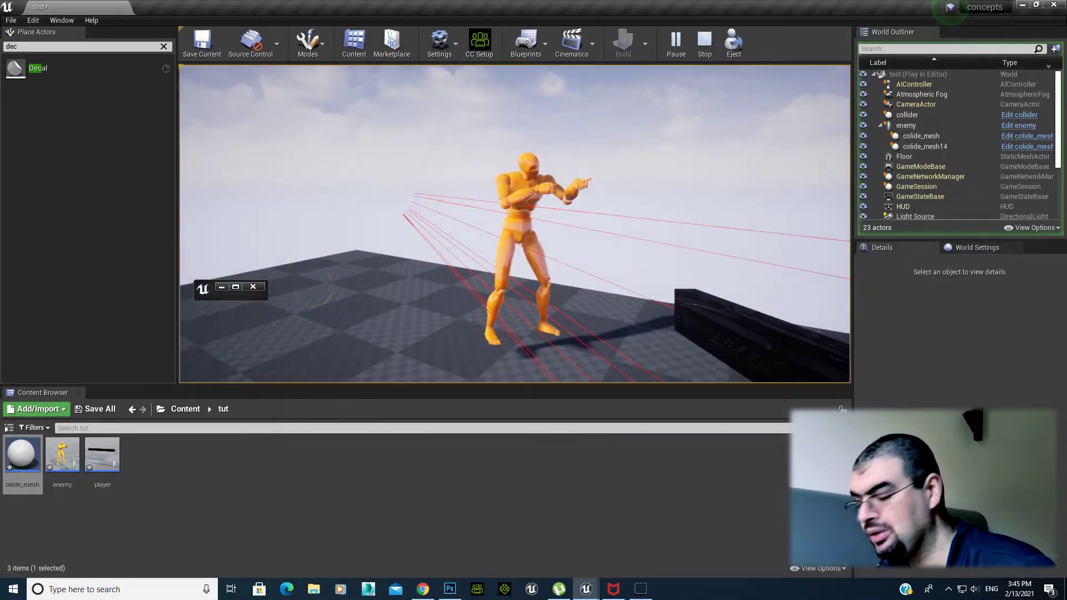
{"action": "key", "text": "Escape"}
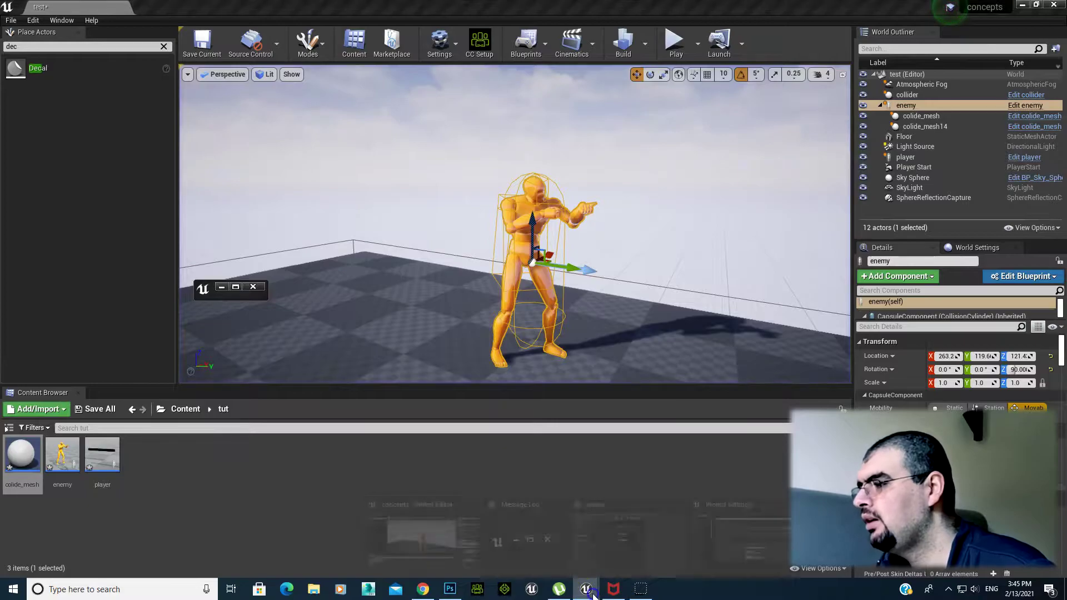
{"action": "mouse_move", "coordinate": [590, 590]}
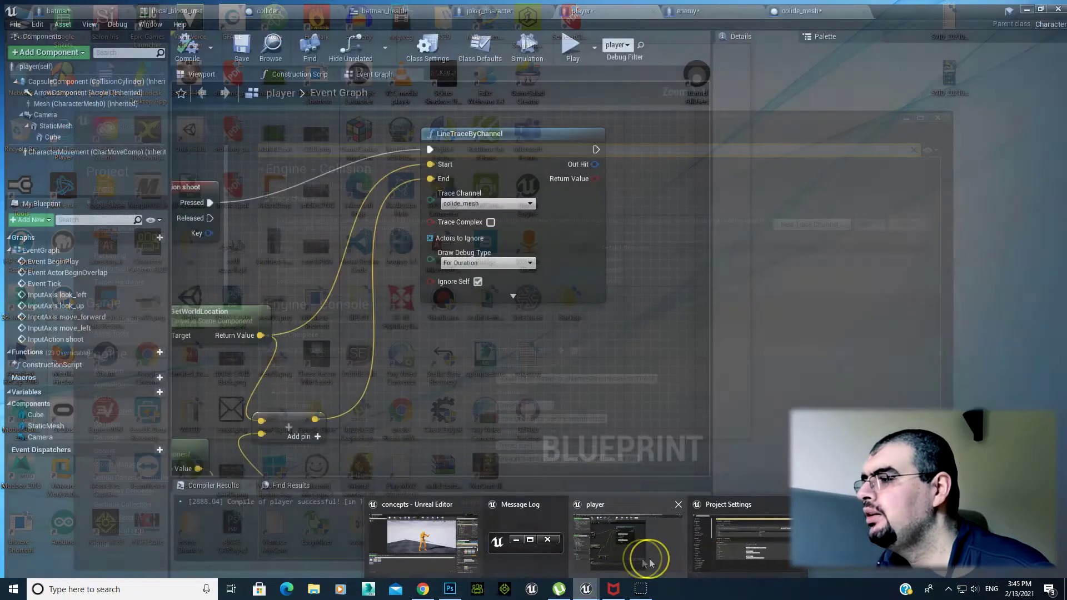
{"action": "left_click", "coordinate": [645, 560]}
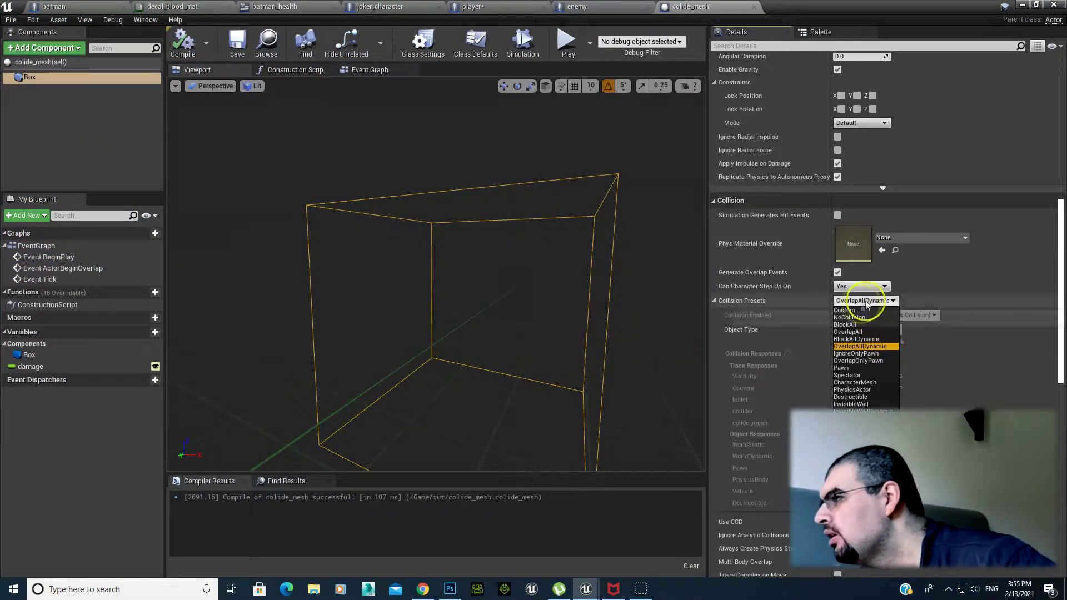
Give the colide_mesh box a Custom collision preset that blocks the colide_mesh trace channel
{"action": "left_click", "coordinate": [850, 312]}
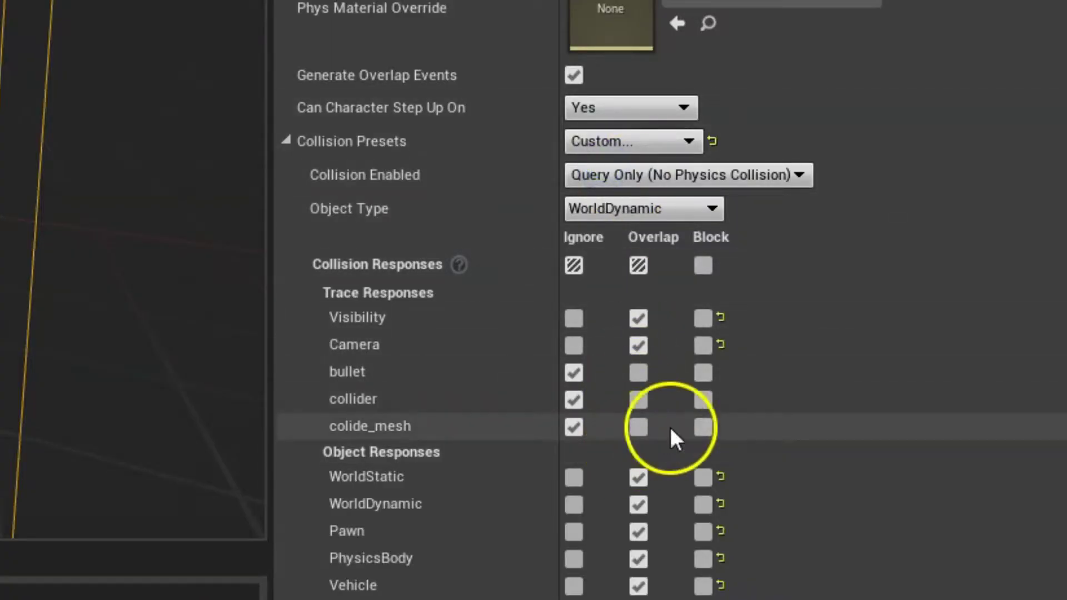
{"action": "left_click", "coordinate": [703, 426]}
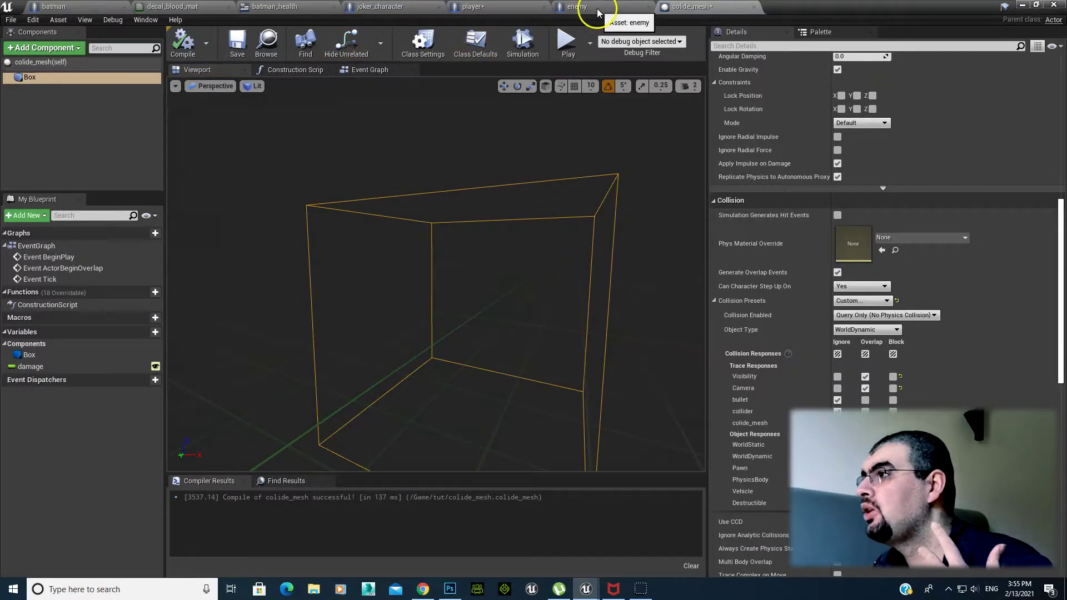
{"action": "left_click", "coordinate": [597, 11]}
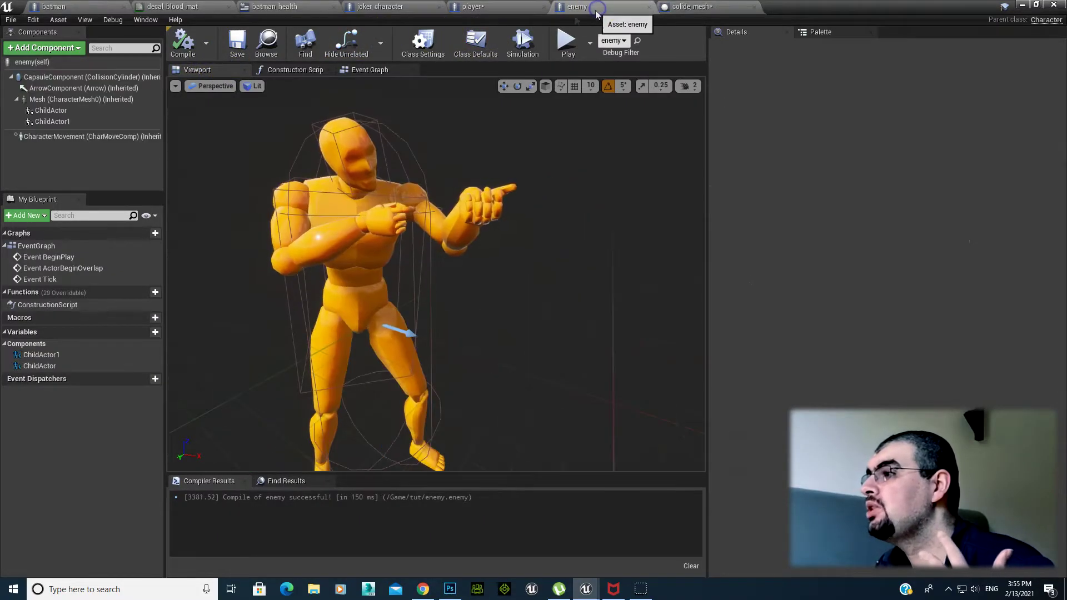
Set the player's LineTraceByChannel back to colide_mesh and return to the level editor
{"action": "left_click", "coordinate": [489, 8]}
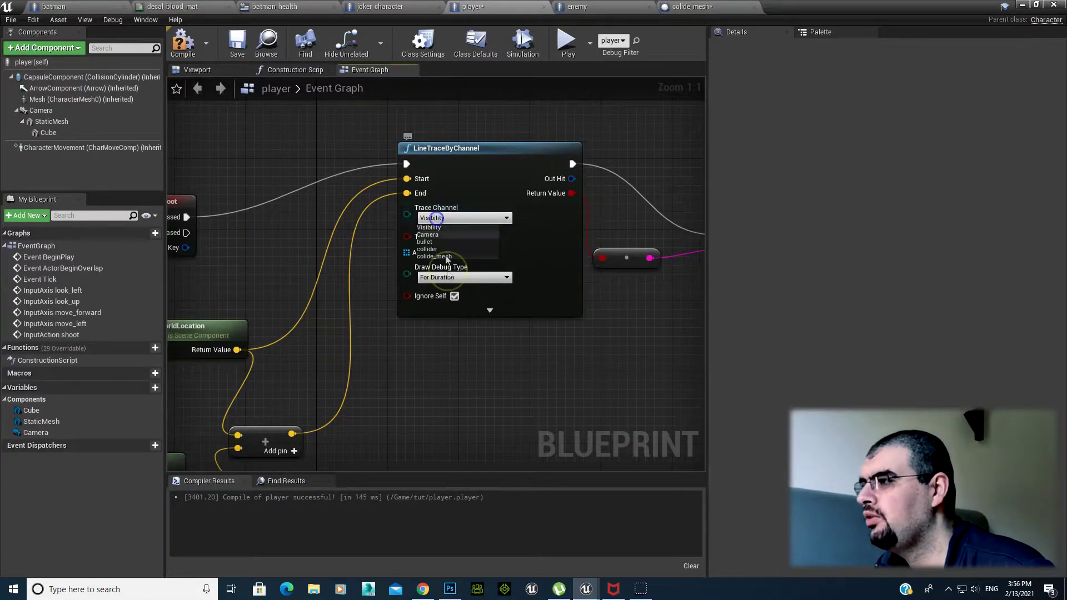
{"action": "left_click", "coordinate": [436, 256]}
{"action": "left_click", "coordinate": [179, 47]}
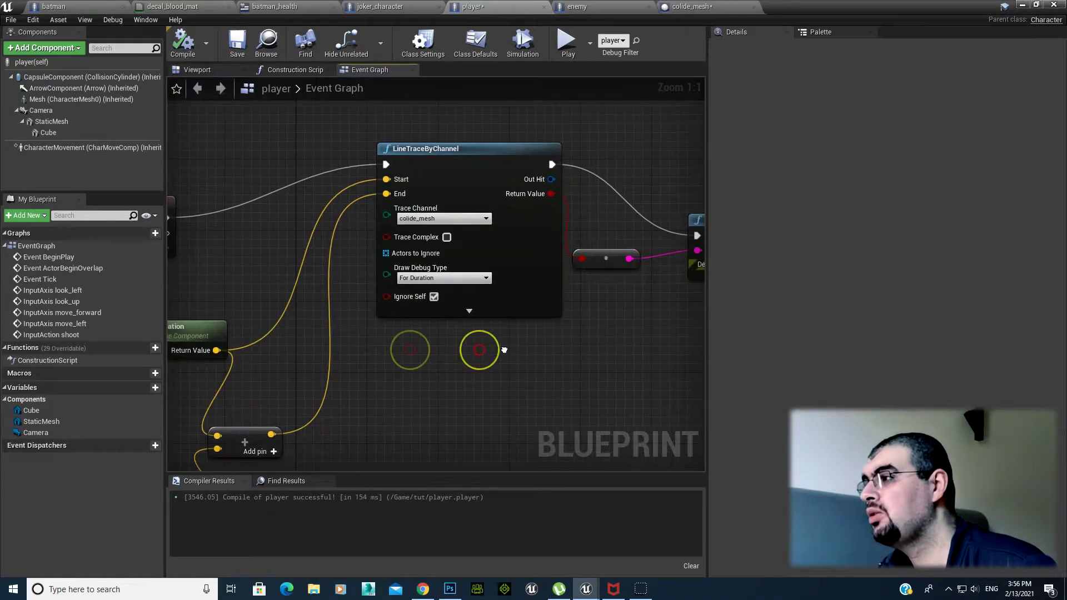
{"action": "right_click_drag", "start_coordinate": [484, 350], "coordinate": [565, 290]}
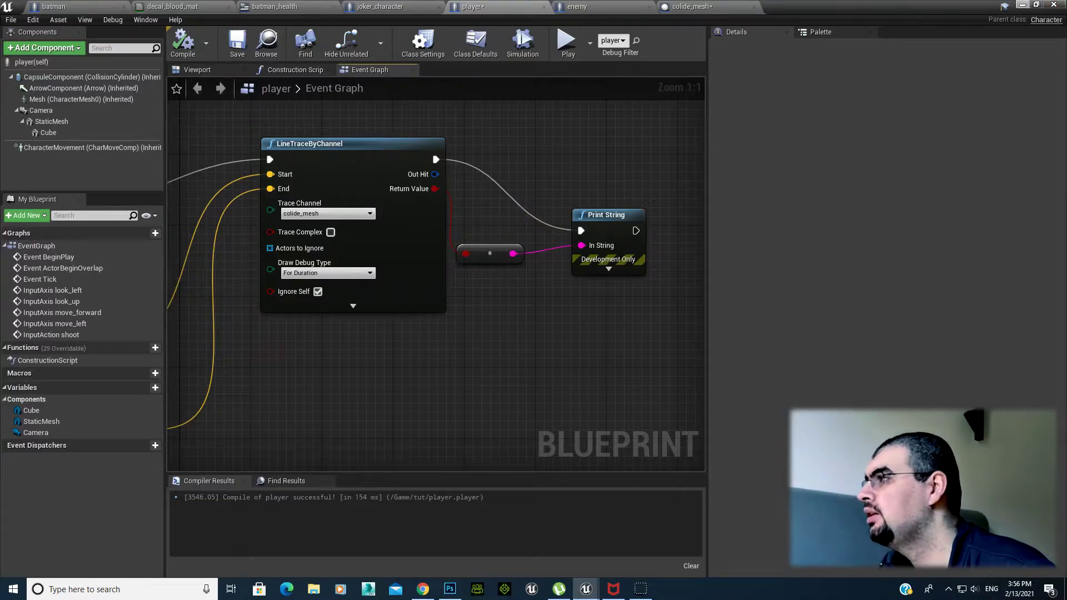
{"action": "left_click", "coordinate": [653, 90]}
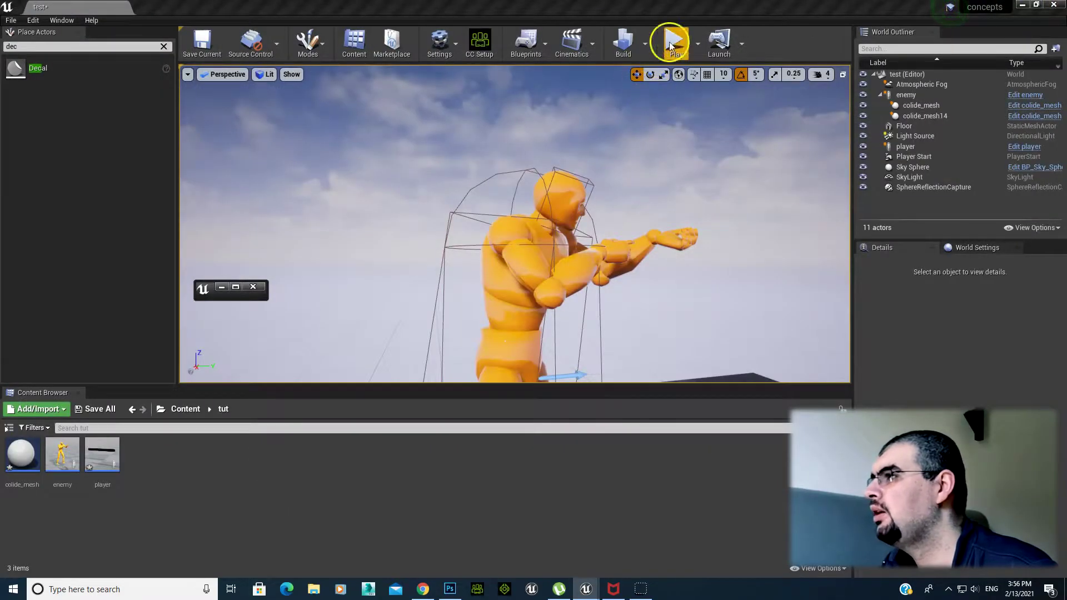
Play the level and fire a line trace that misses the enemy
{"action": "left_click", "coordinate": [672, 45]}
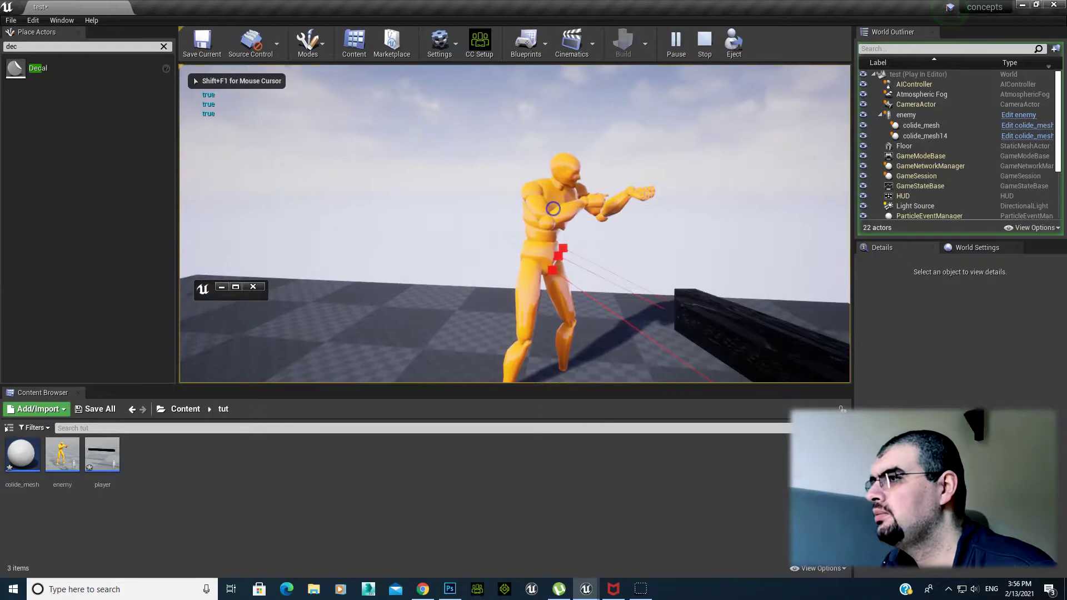
{"action": "left_click", "coordinate": [426, 282]}
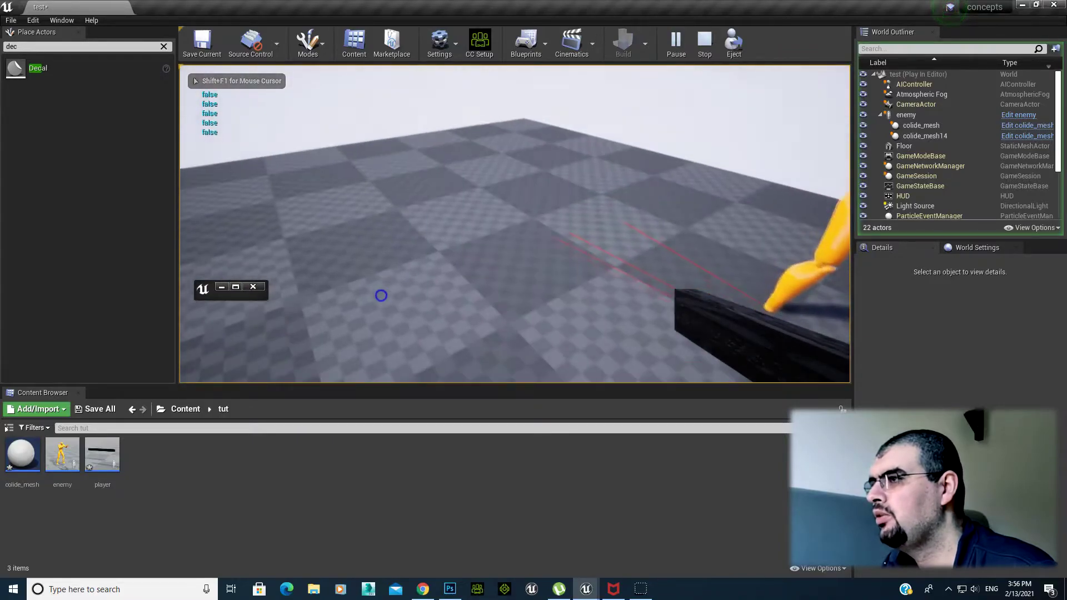
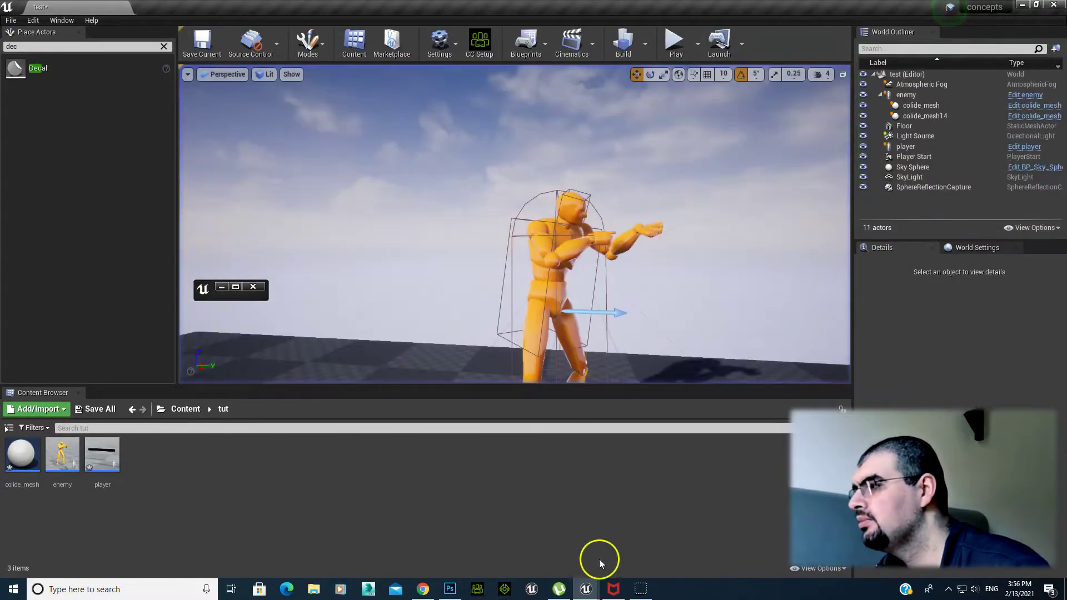
Switch to the player Blueprint and delete the Print String node
{"action": "left_click", "coordinate": [588, 592]}
{"action": "left_click", "coordinate": [722, 555]}
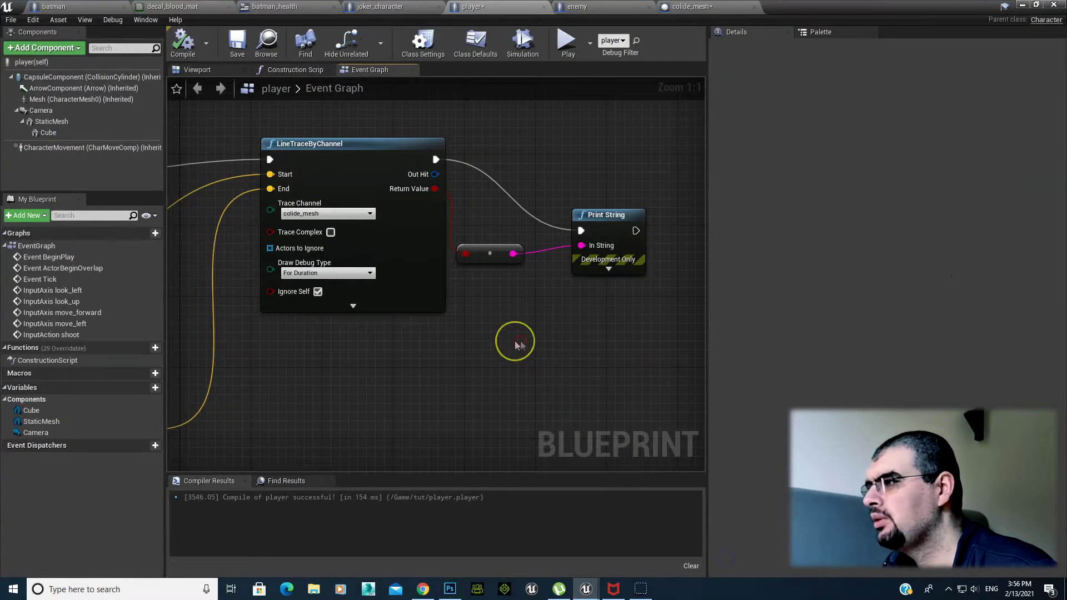
{"action": "scroll", "coordinate": [459, 364], "scroll_direction": "down", "scroll_amount": 1}
{"action": "key", "text": "Delete"}
{"action": "key", "text": "Delete"}
Add an expanded Break Hit Result node fed from the line trace's Out Hit pin
{"action": "right_click_drag", "start_coordinate": [431, 240], "coordinate": [486, 241]}
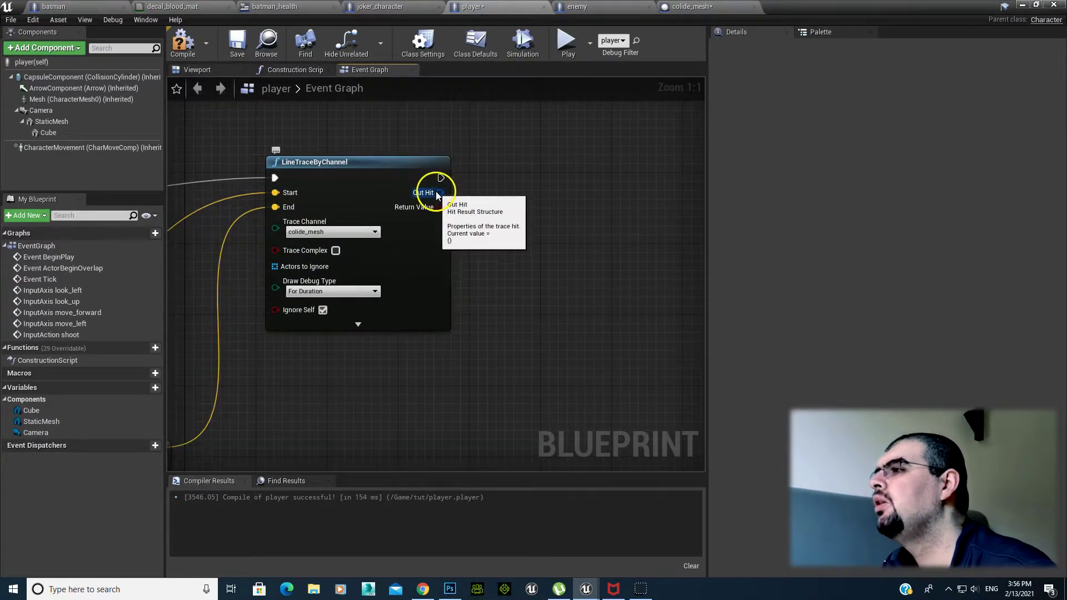
{"action": "left_click_drag", "start_coordinate": [439, 192], "coordinate": [557, 245]}
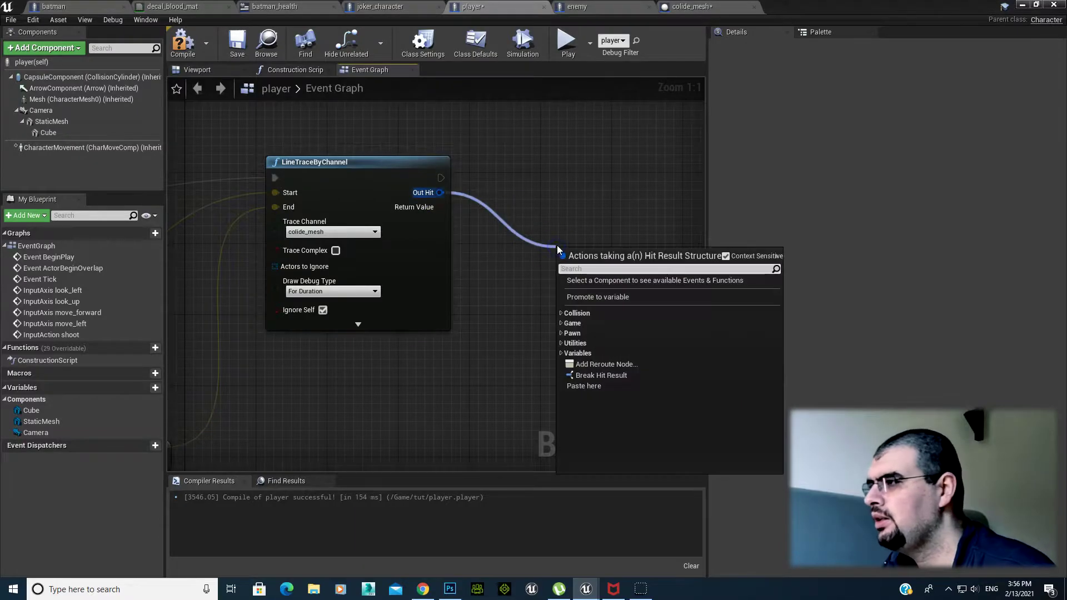
{"action": "left_click", "coordinate": [594, 376]}
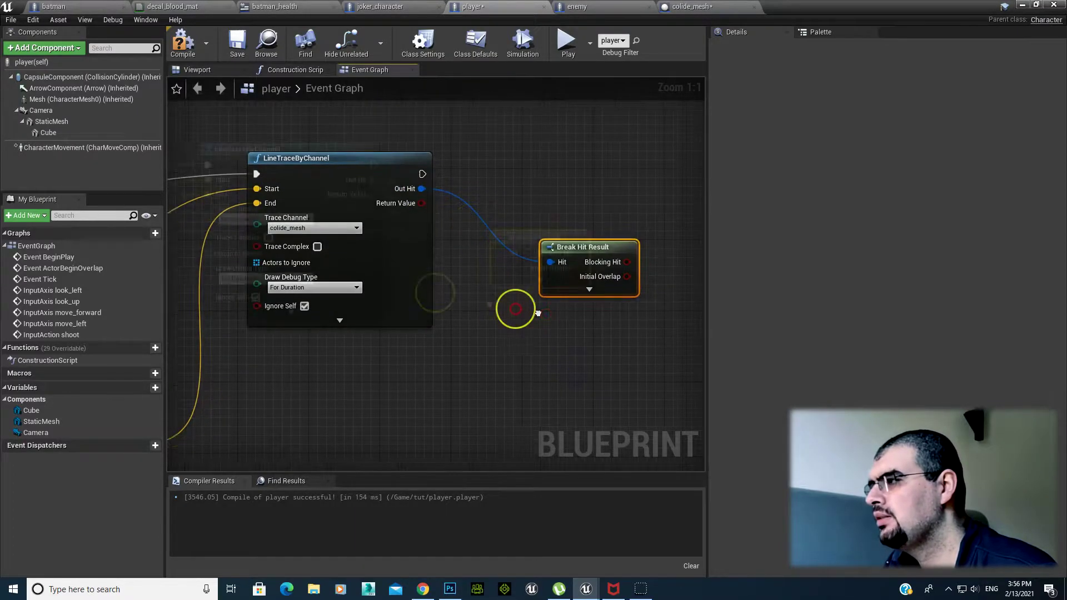
{"action": "right_click_drag", "start_coordinate": [511, 310], "coordinate": [384, 284]}
{"action": "left_click", "coordinate": [484, 269]}
Search 'get parent' and wire Hit Actor into a new Get Parent Actor node's Target
{"action": "right_click_drag", "start_coordinate": [627, 360], "coordinate": [506, 344]}
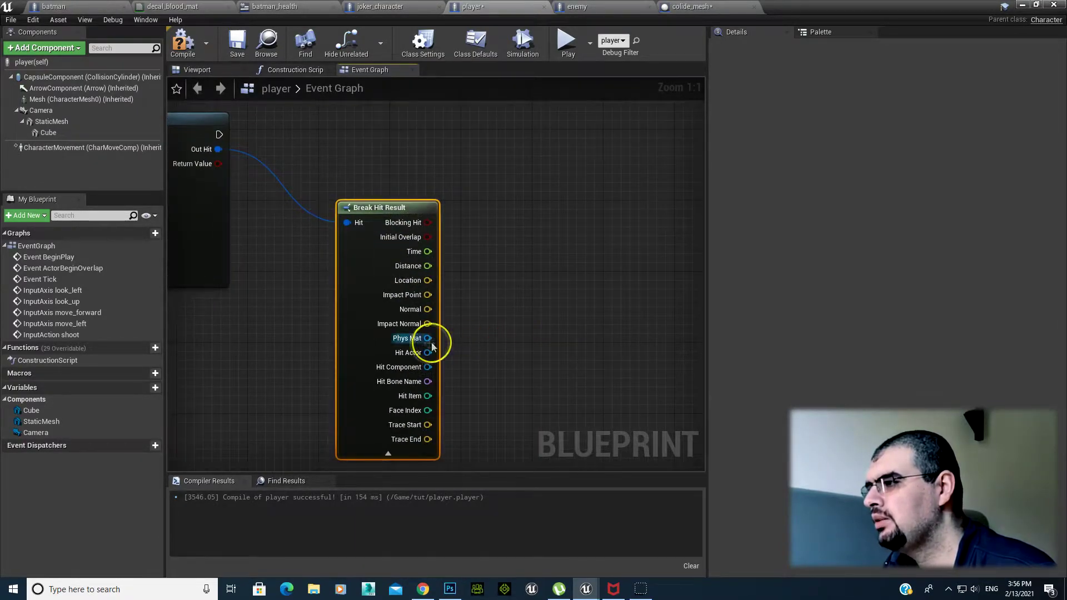
{"action": "left_click_drag", "start_coordinate": [425, 353], "coordinate": [428, 356]}
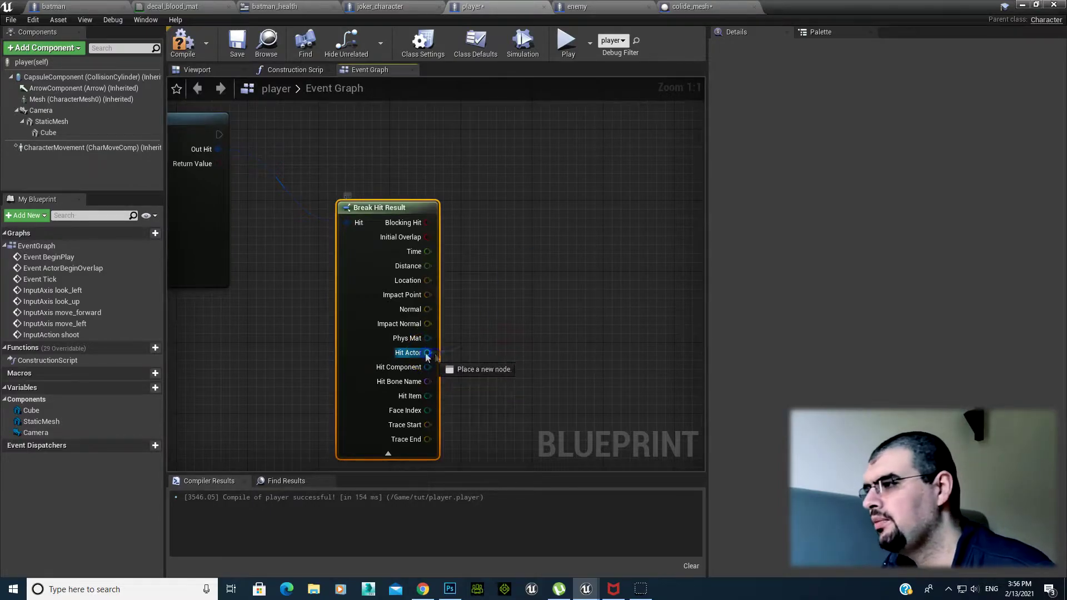
{"action": "left_click_drag", "start_coordinate": [507, 328], "coordinate": [525, 308]}
{"action": "type", "text": "get"}
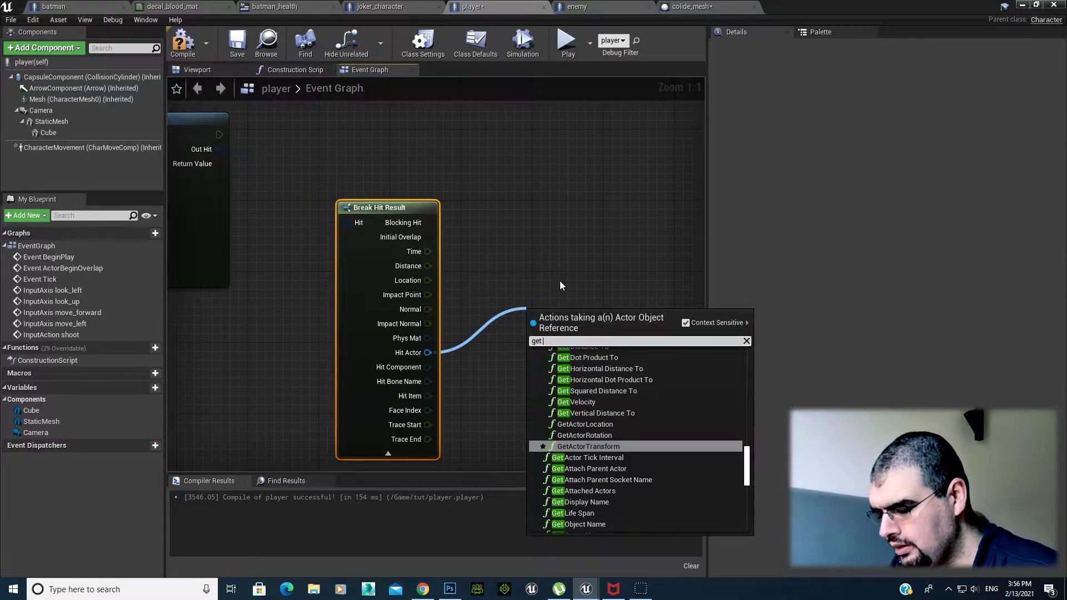
{"action": "type", "text": " parent"}
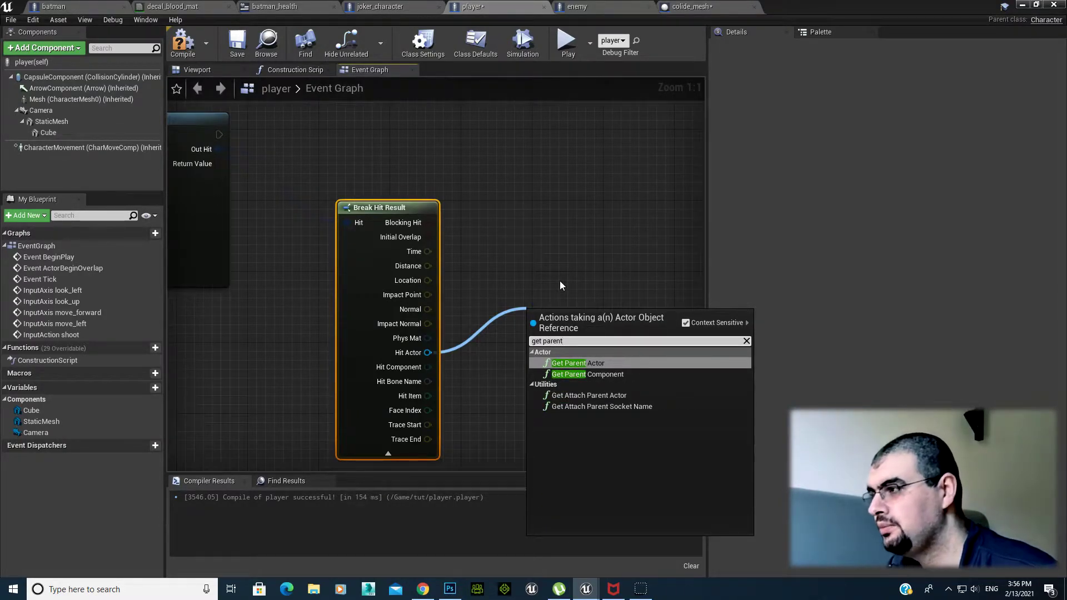
{"action": "key", "text": "Return"}
{"action": "mouse_move", "coordinate": [559, 281]}
{"action": "right_mouse_down"}
{"action": "mouse_move", "coordinate": [537, 267]}
{"action": "mouse_move", "coordinate": [446, 255]}
{"action": "mouse_move", "coordinate": [430, 216]}
{"action": "right_mouse_up"}
{"action": "left_click_drag", "start_coordinate": [442, 256], "coordinate": [424, 259]}
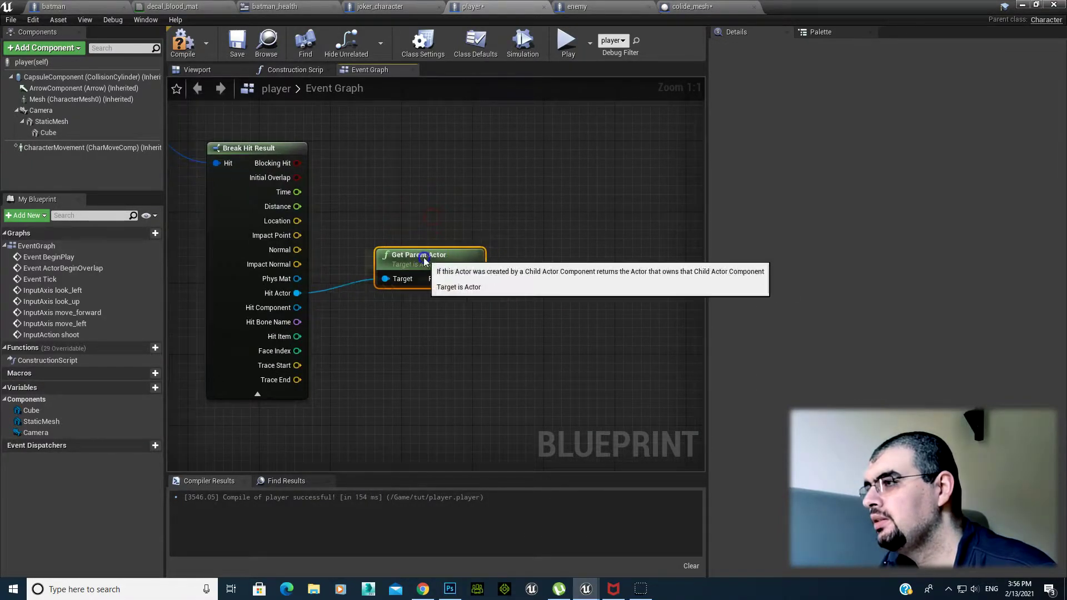
{"action": "right_click_drag", "start_coordinate": [400, 215], "coordinate": [594, 278]}
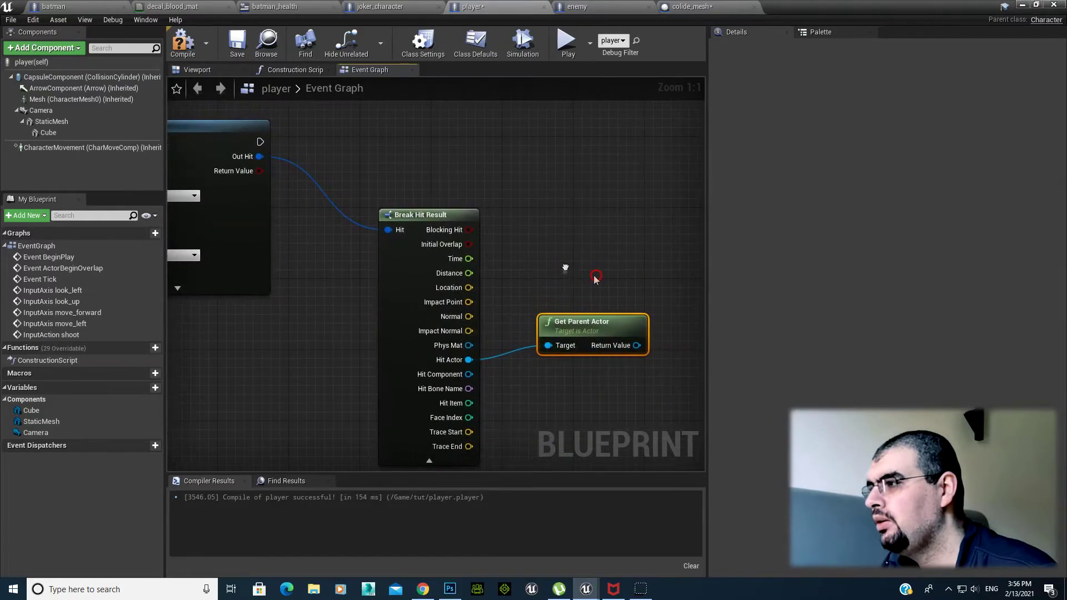
{"action": "left_click_drag", "start_coordinate": [469, 360], "coordinate": [555, 377]}
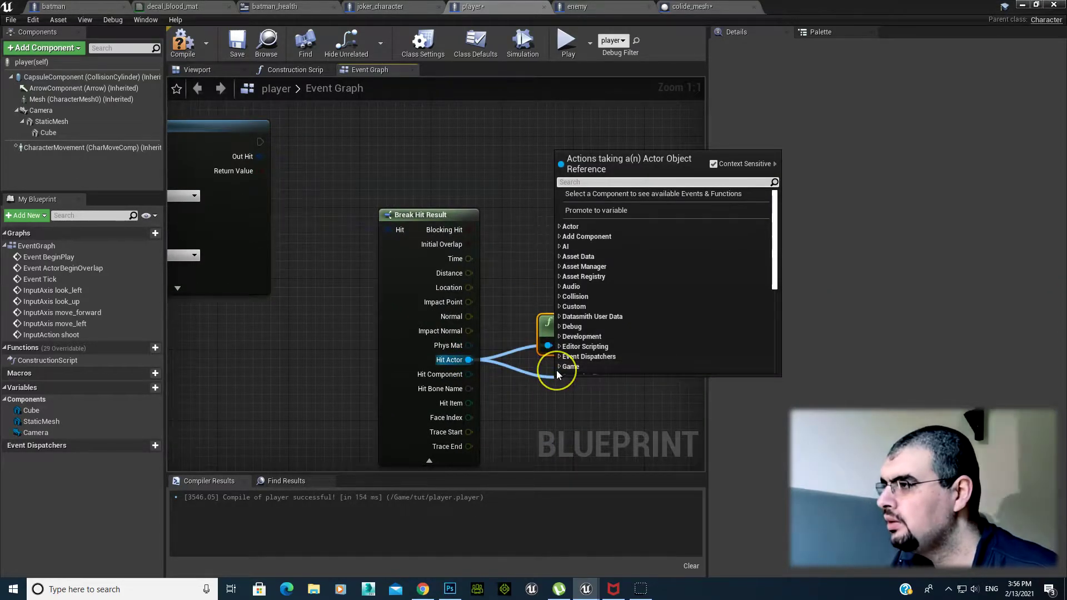
Add a Cast To colide_mesh node on Hit Actor, executed after LineTraceByChannel
{"action": "type", "text": "cast"}
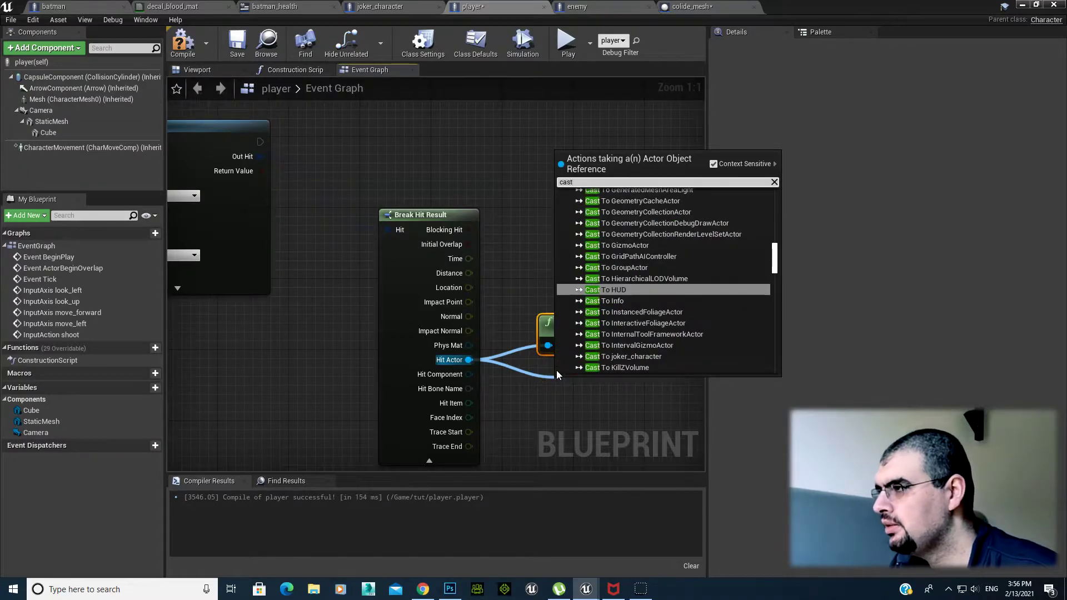
{"action": "type", "text": " to"}
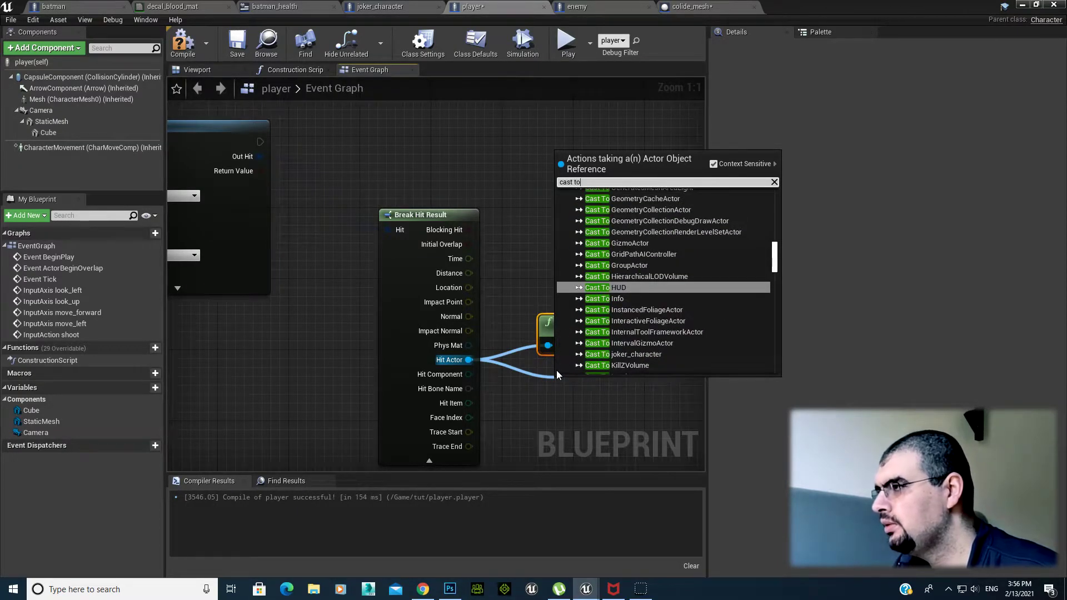
{"action": "type", "text": " colide"}
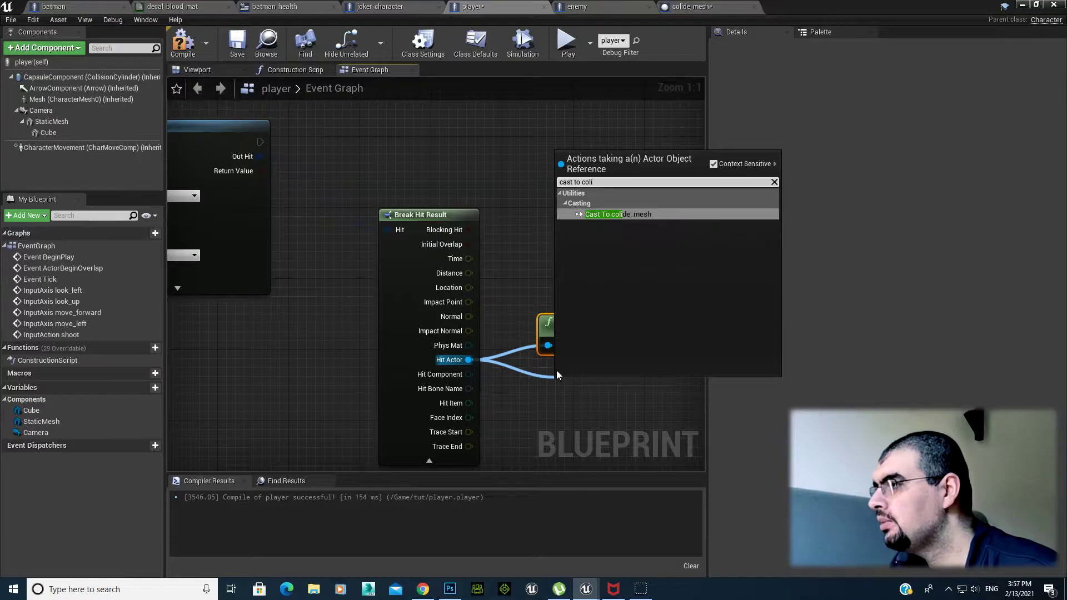
{"action": "key", "text": "Return"}
{"action": "right_click_drag", "start_coordinate": [496, 256], "coordinate": [485, 243]}
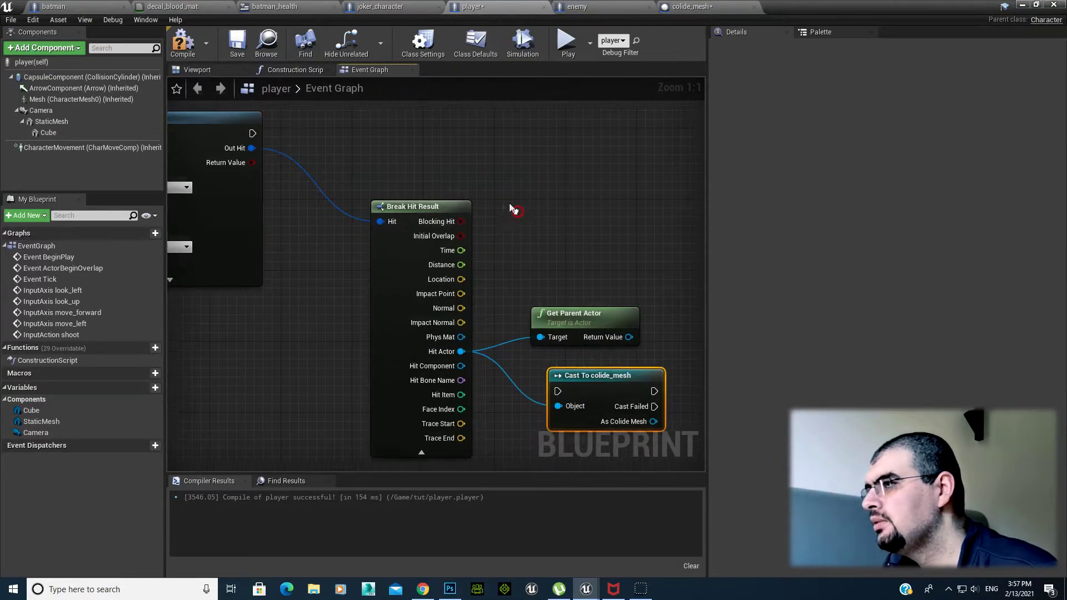
{"action": "left_click_drag", "start_coordinate": [250, 129], "coordinate": [554, 386]}
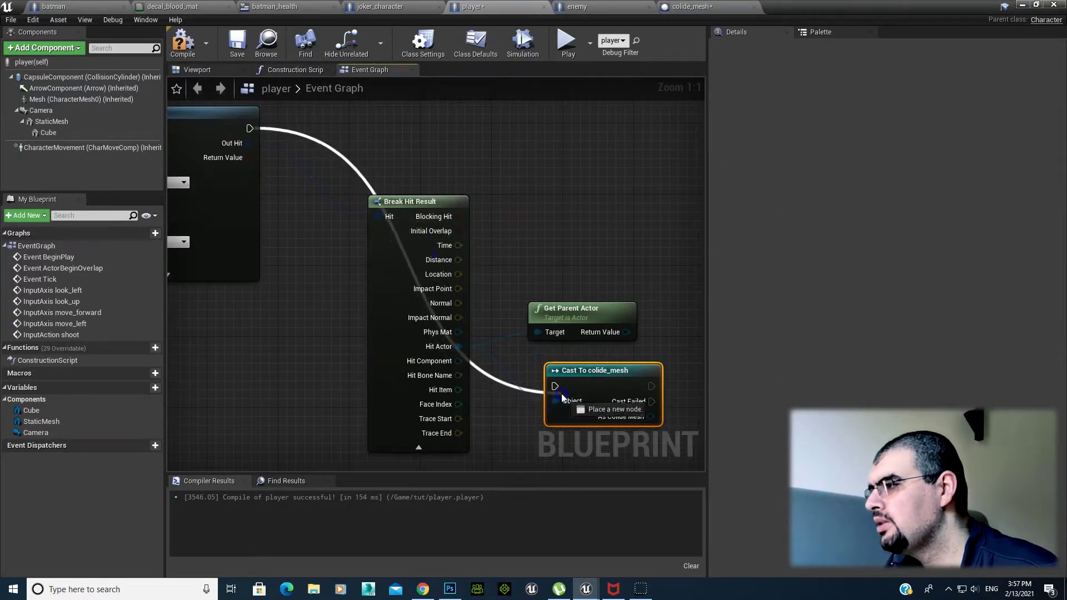
{"action": "right_click_drag", "start_coordinate": [526, 320], "coordinate": [339, 258]}
{"action": "left_click_drag", "start_coordinate": [389, 244], "coordinate": [499, 244]}
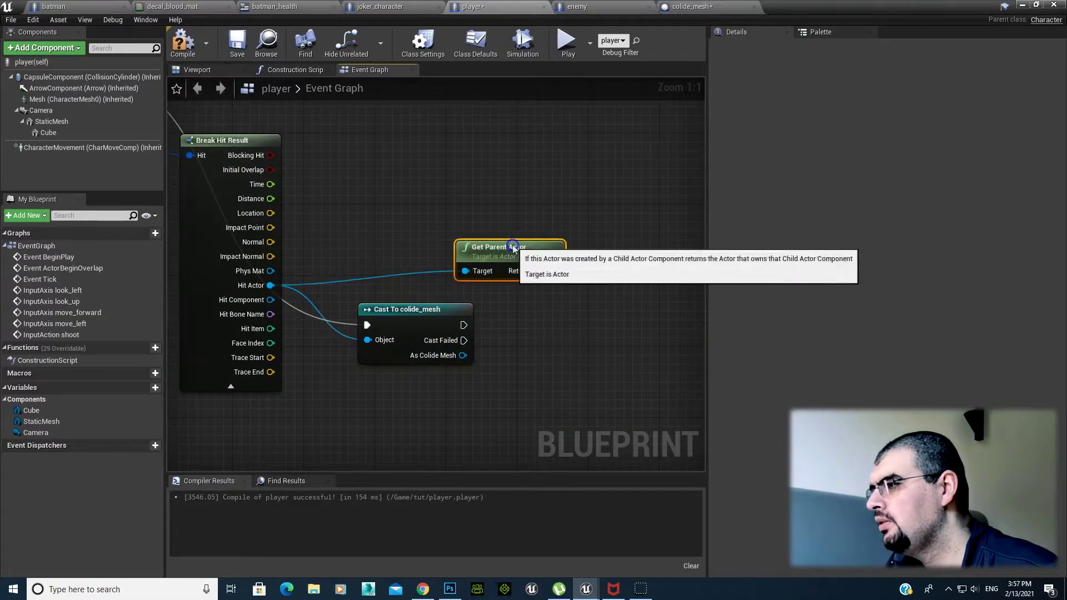
{"action": "right_click_drag", "start_coordinate": [478, 359], "coordinate": [393, 315]}
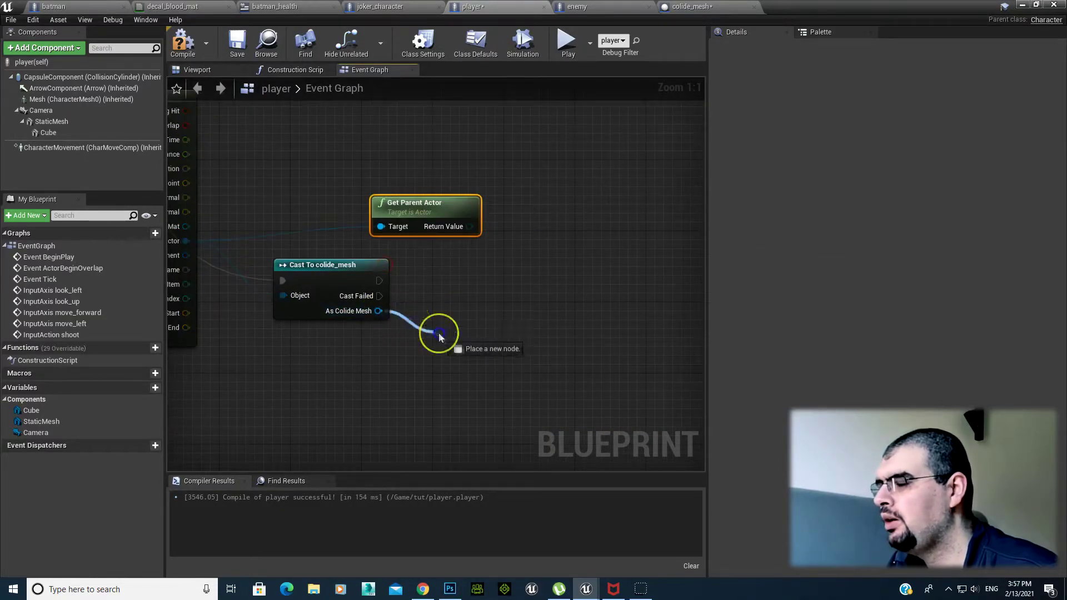
Add a Damage getter from the cast's As Colide Mesh output and compile
{"action": "left_click_drag", "start_coordinate": [438, 332], "coordinate": [437, 334]}
{"action": "type", "text": "damage"}
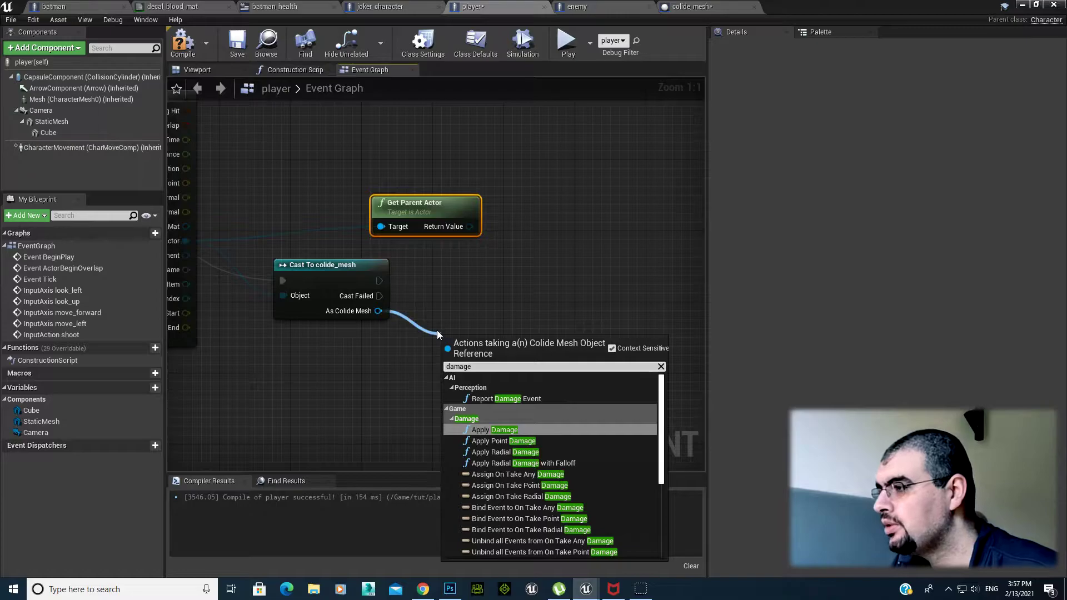
{"action": "scroll", "coordinate": [548, 451], "scroll_direction": "down", "scroll_amount": 5}
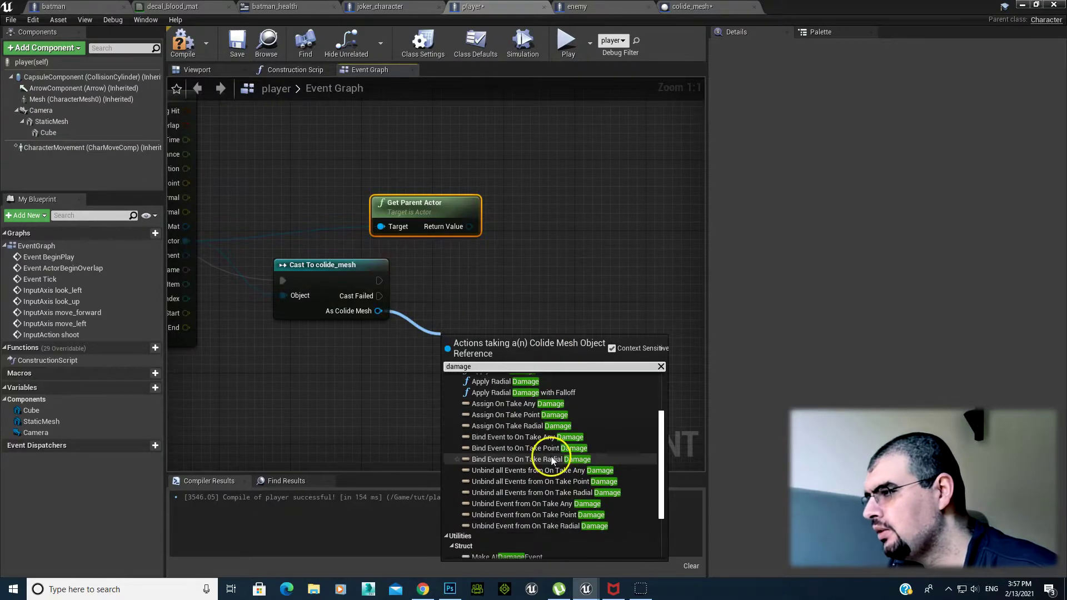
{"action": "scroll", "coordinate": [543, 487], "scroll_direction": "down", "scroll_amount": 5}
{"action": "left_click", "coordinate": [512, 549]}
{"action": "left_click", "coordinate": [183, 40]}
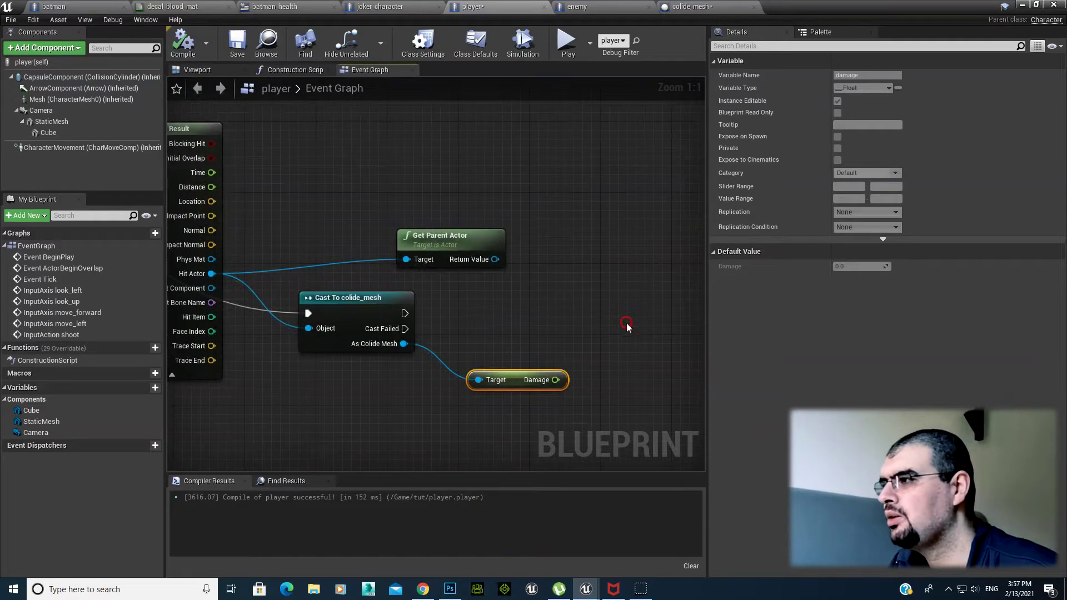
Apply Damage to the parent actor using colide_mesh's Damage as Base Damage, then compile
{"action": "right_click_drag", "start_coordinate": [603, 294], "coordinate": [514, 321]}
{"action": "left_click_drag", "start_coordinate": [415, 258], "coordinate": [503, 265]}
{"action": "type", "text": "apply"}
{"action": "key", "text": "Return"}
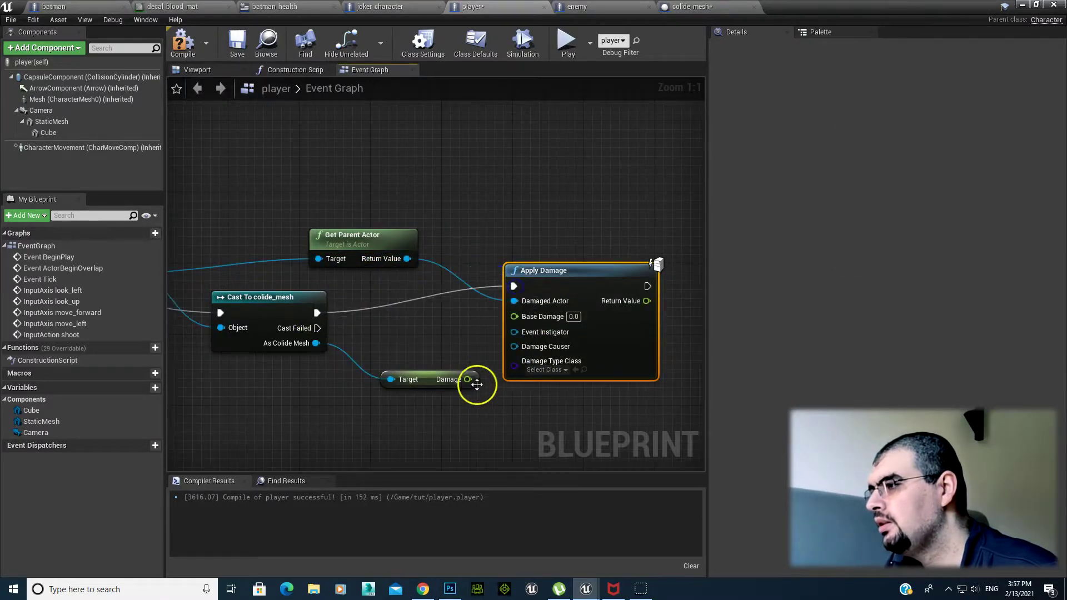
{"action": "left_click_drag", "start_coordinate": [476, 384], "coordinate": [429, 368]}
{"action": "left_click_drag", "start_coordinate": [531, 323], "coordinate": [517, 317]}
{"action": "right_click_drag", "start_coordinate": [344, 370], "coordinate": [577, 393]}
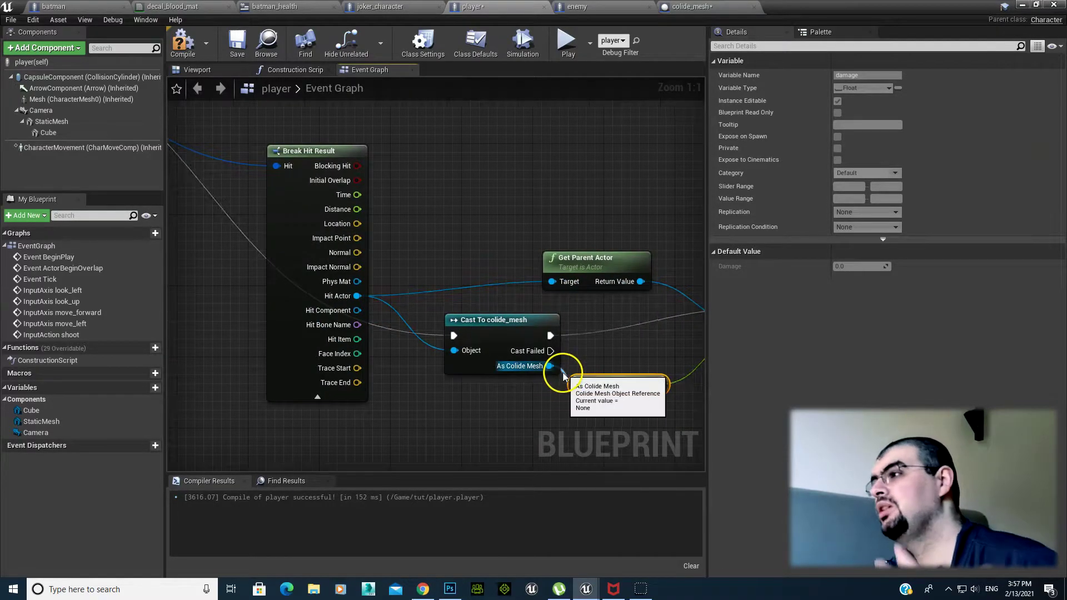
{"action": "left_click_drag", "start_coordinate": [564, 383], "coordinate": [578, 384]}
{"action": "right_click_drag", "start_coordinate": [371, 223], "coordinate": [192, 219]}
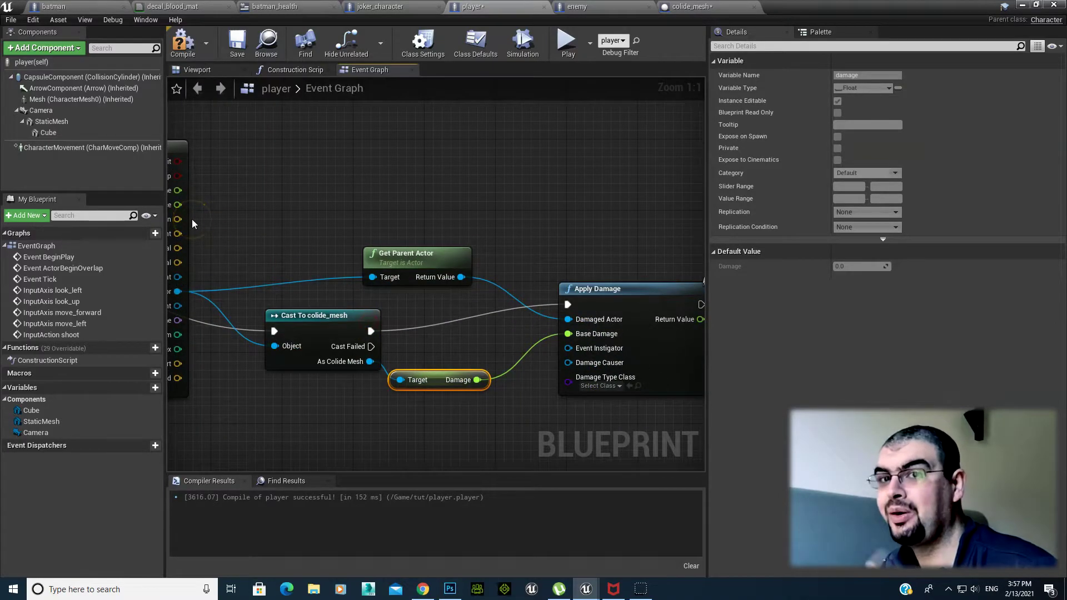
{"action": "left_click", "coordinate": [180, 42]}
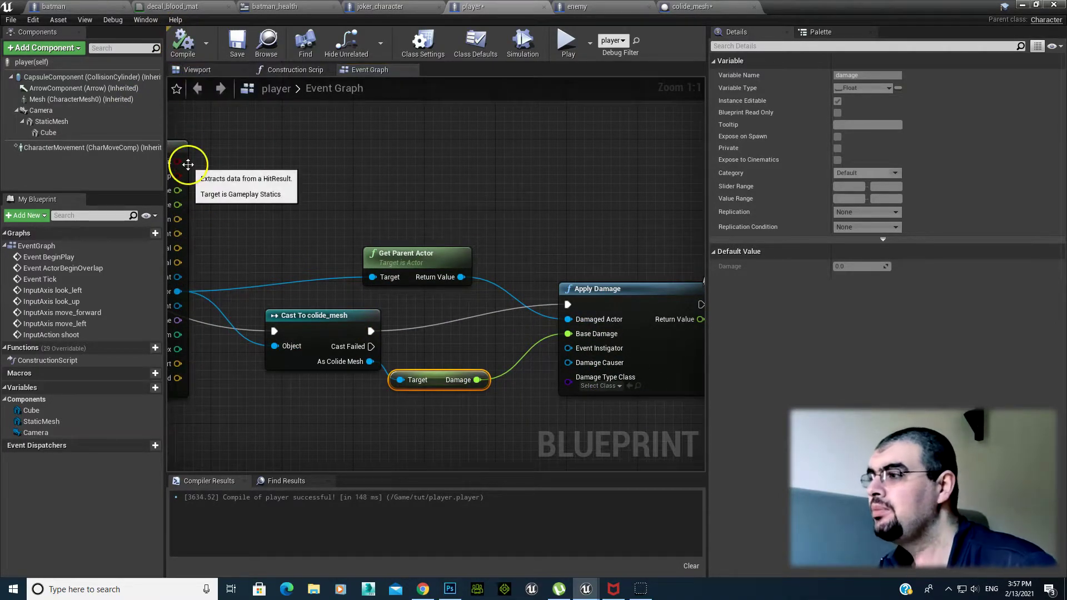
{"action": "right_click_drag", "start_coordinate": [443, 231], "coordinate": [327, 202]}
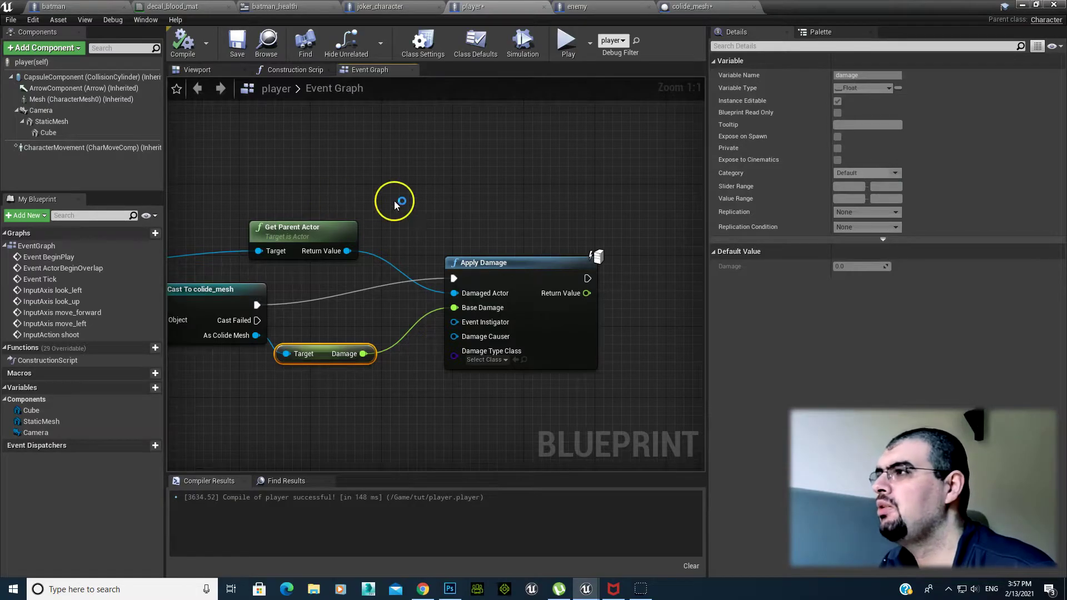
Add Event AnyDamage to the enemy Blueprint's Event Graph via 'any da', then view the character
{"action": "left_click", "coordinate": [577, 7]}
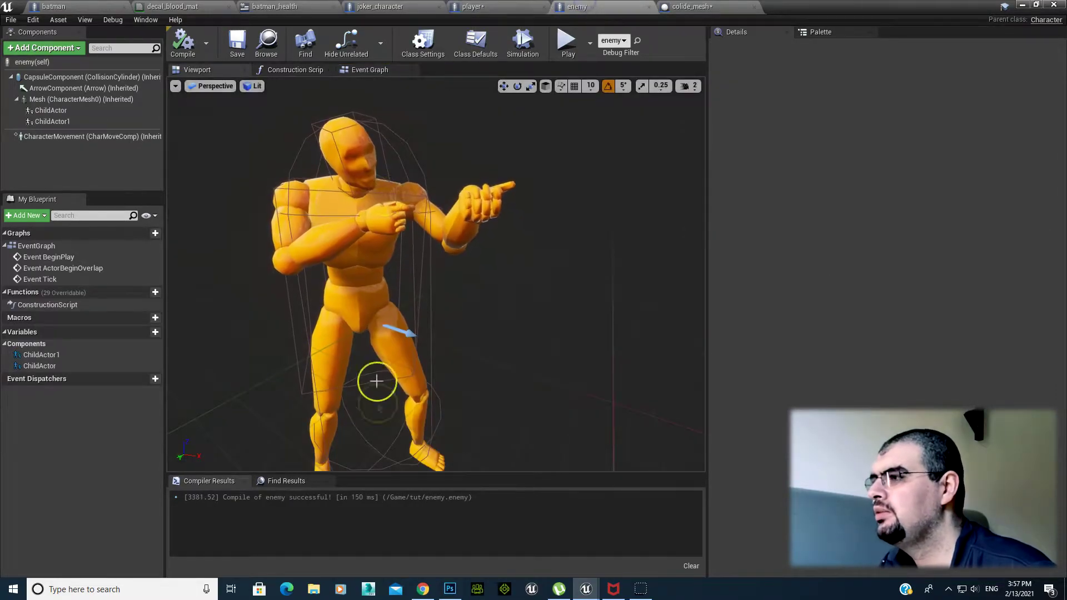
{"action": "left_click", "coordinate": [368, 71]}
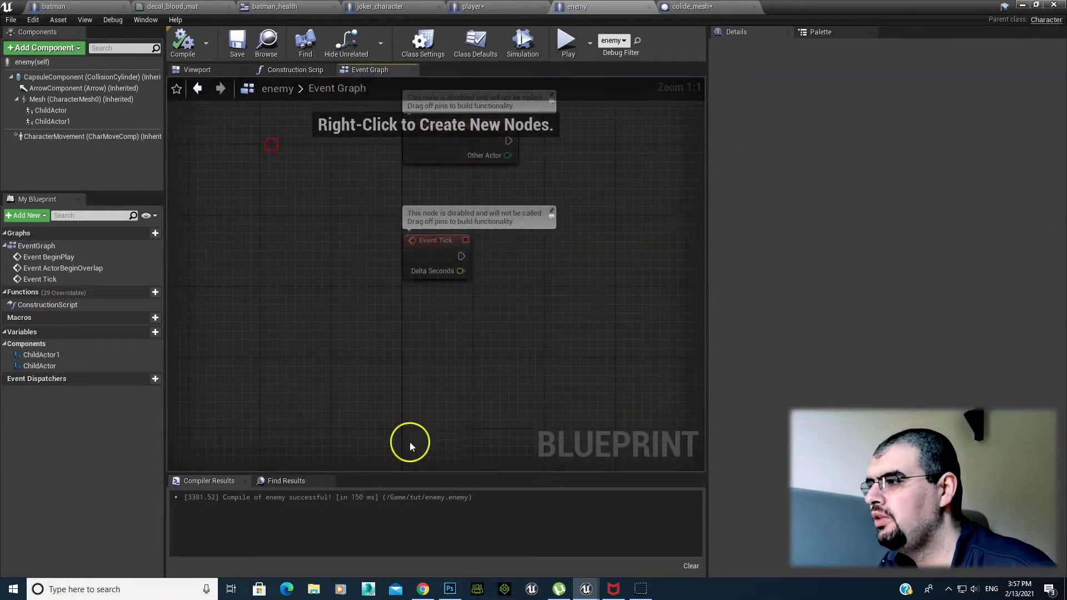
{"action": "right_click", "coordinate": [409, 439]}
{"action": "type", "text": "any da"}
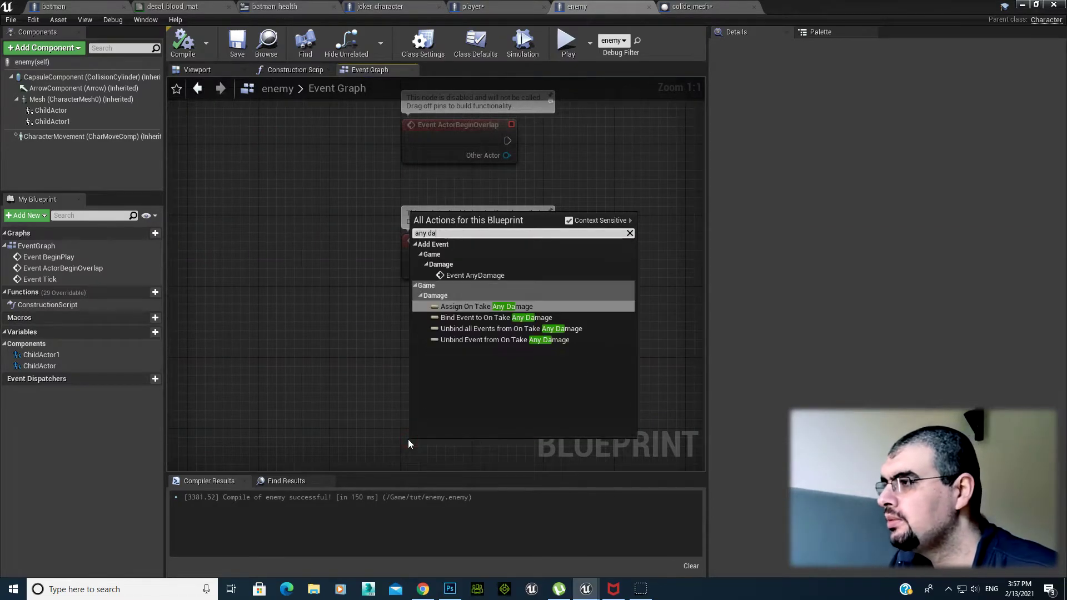
{"action": "key", "text": "Up"}
{"action": "key", "text": "Return"}
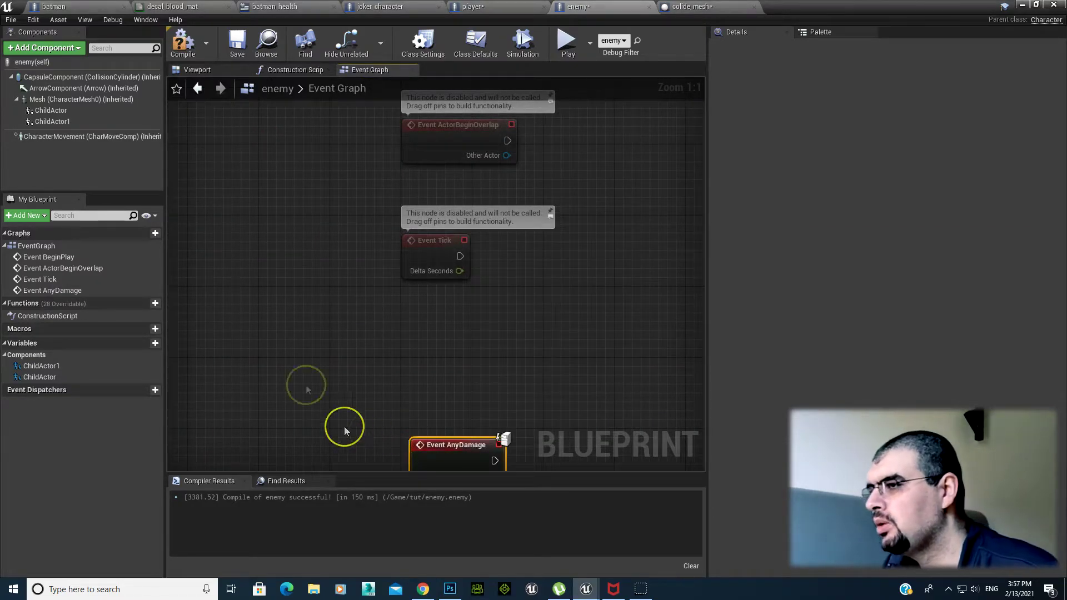
{"action": "right_click_drag", "start_coordinate": [345, 429], "coordinate": [234, 242]}
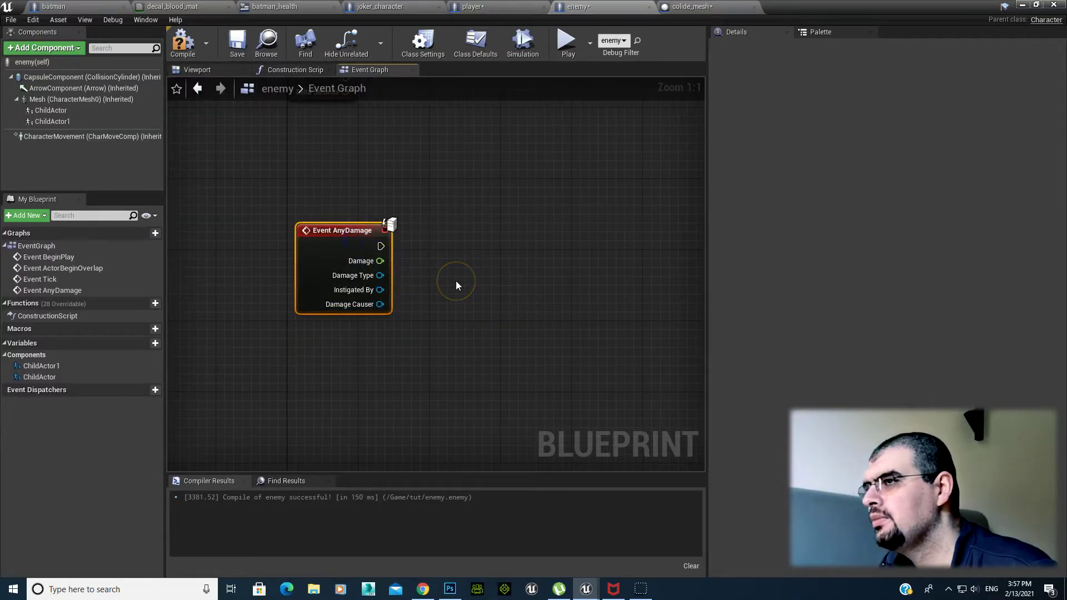
{"action": "left_click", "coordinate": [197, 69]}
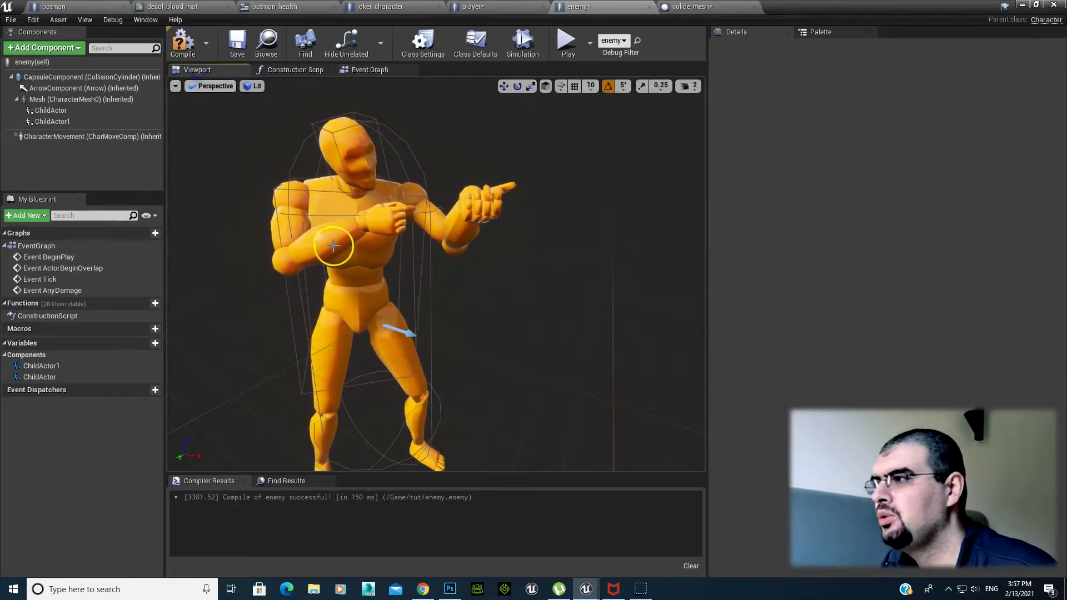
{"action": "left_click_drag", "start_coordinate": [365, 259], "coordinate": [333, 245]}
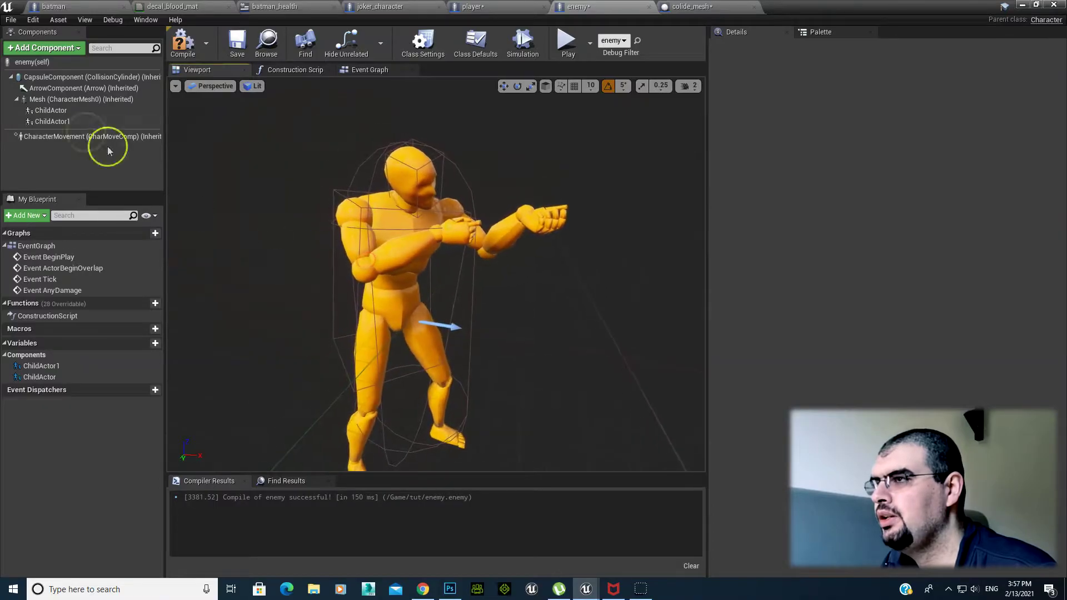
Add a Text Render component to the enemy's root capsule and return to the Event Graph
{"action": "left_click", "coordinate": [44, 78]}
{"action": "left_click", "coordinate": [42, 49]}
{"action": "type", "text": "text"}
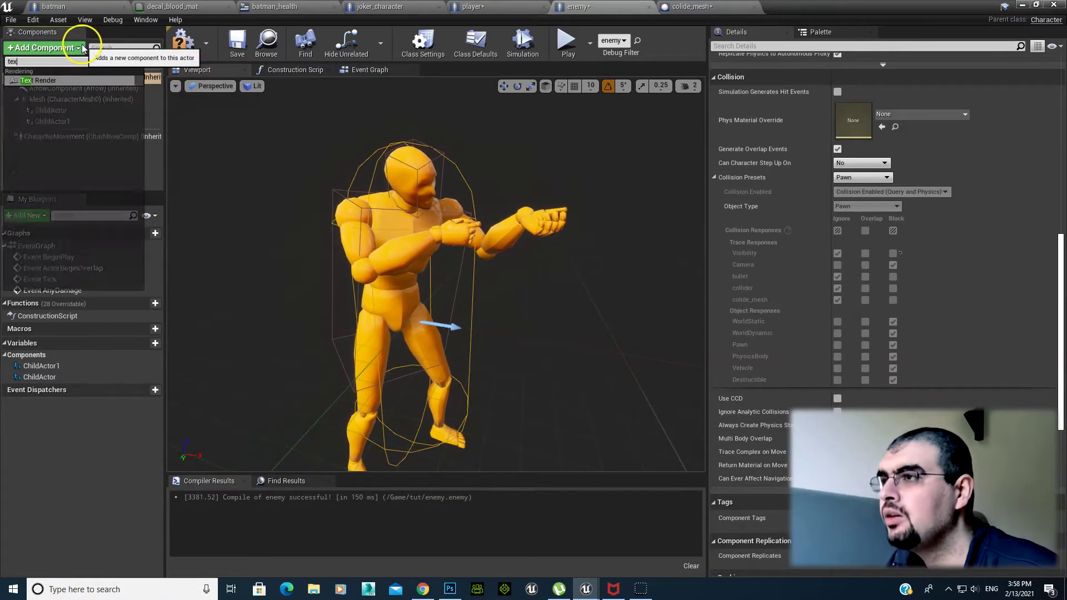
{"action": "left_click", "coordinate": [58, 87]}
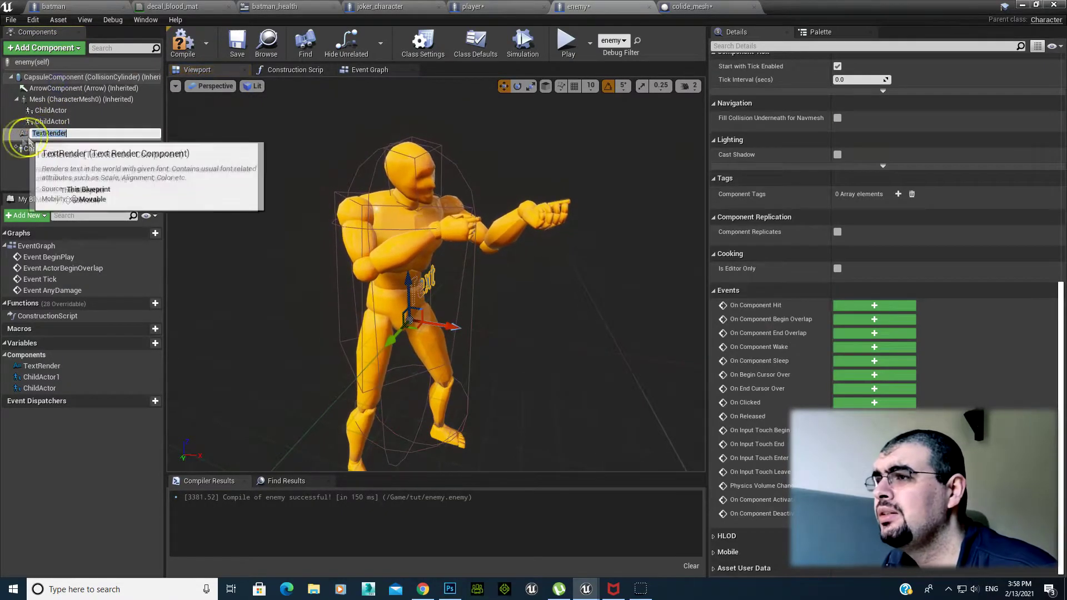
{"action": "left_click", "coordinate": [596, 594]}
{"action": "left_click", "coordinate": [670, 555]}
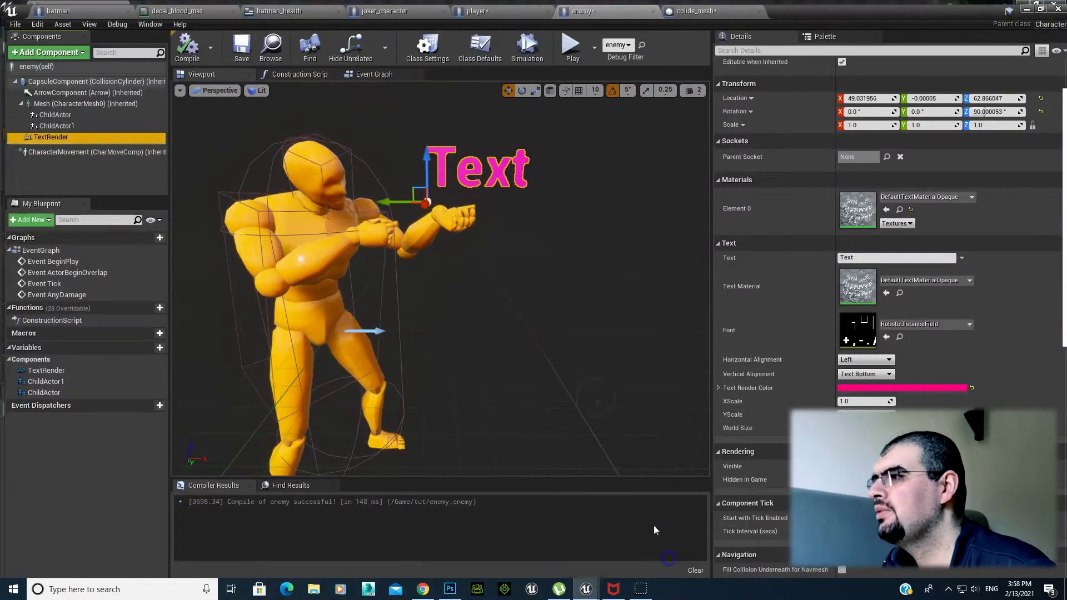
{"action": "left_click", "coordinate": [366, 72]}
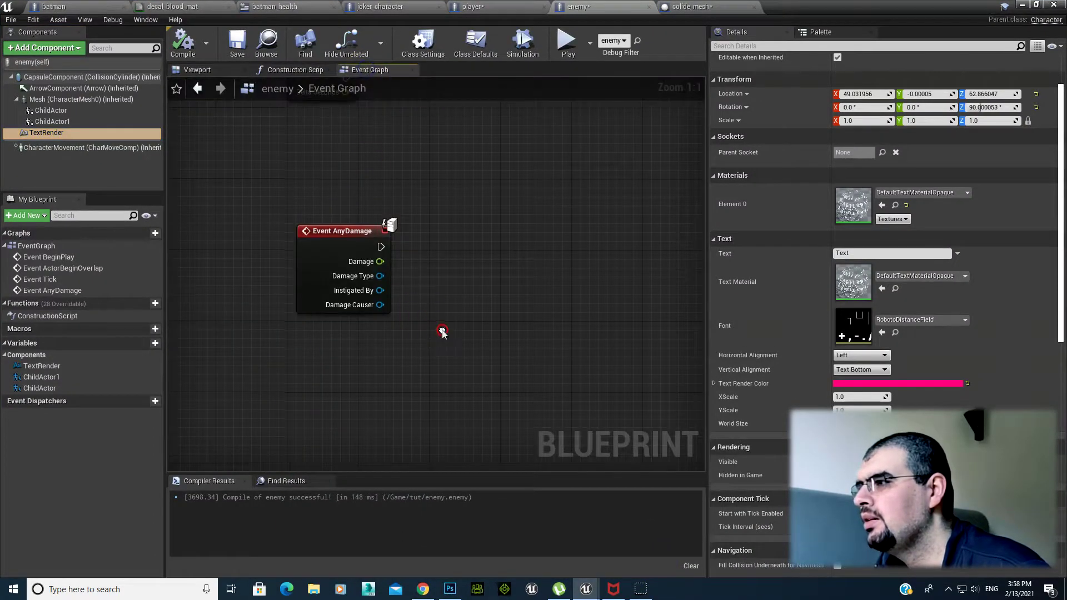
On AnyDamage, Set Text of TextRender to the converted Damage, compile, and start playing
{"action": "right_click_drag", "start_coordinate": [442, 332], "coordinate": [405, 334]}
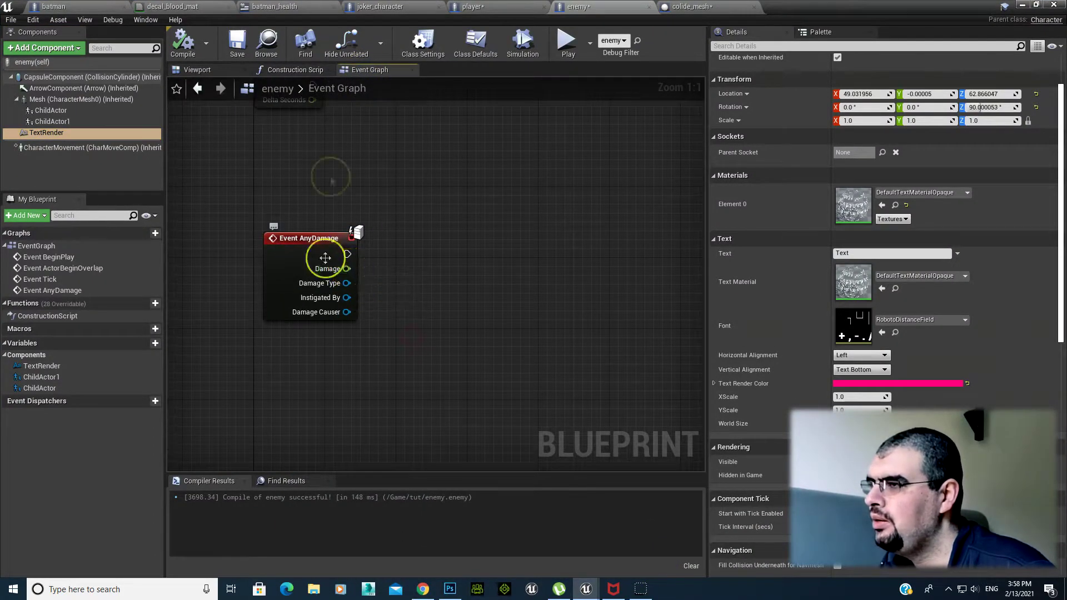
{"action": "left_click_drag", "start_coordinate": [118, 139], "coordinate": [198, 161]}
{"action": "left_click_drag", "start_coordinate": [486, 219], "coordinate": [550, 298]}
{"action": "type", "text": "set text"}
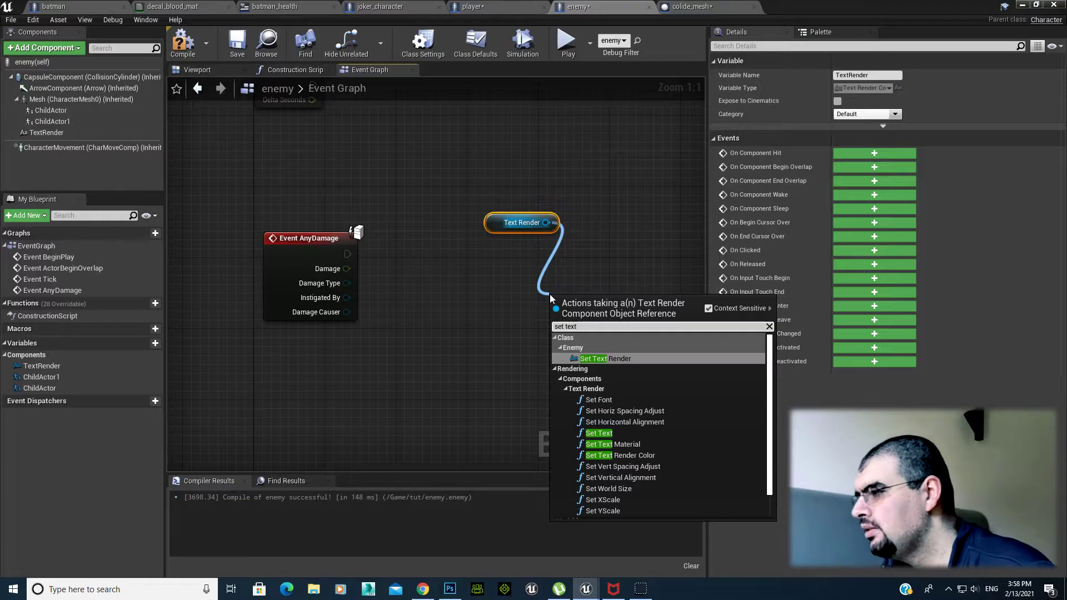
{"action": "left_click", "coordinate": [599, 433]}
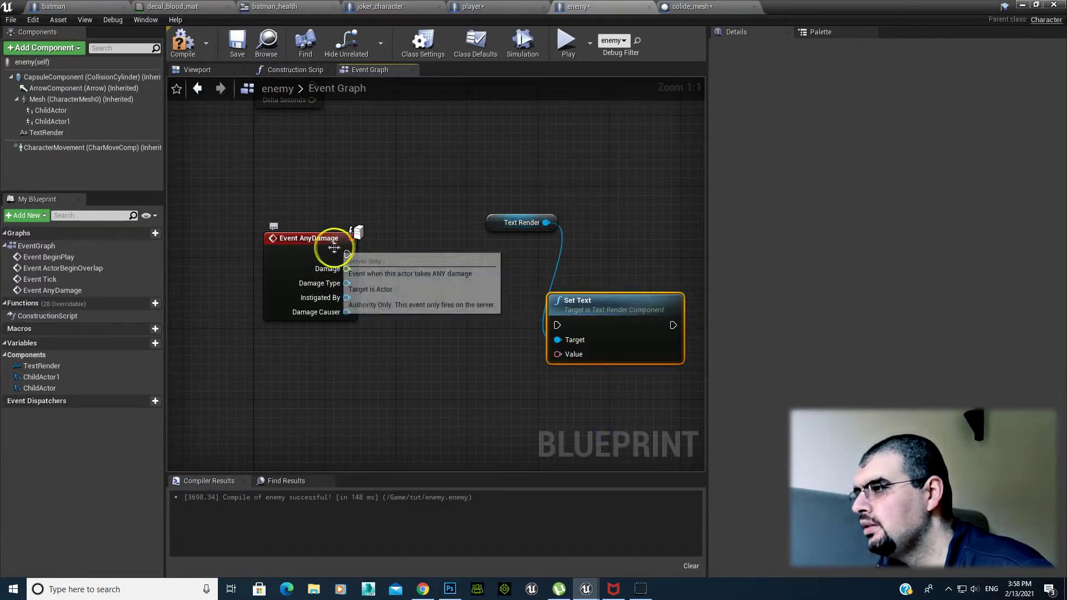
{"action": "left_click_drag", "start_coordinate": [346, 268], "coordinate": [559, 356]}
{"action": "left_click_drag", "start_coordinate": [345, 256], "coordinate": [567, 328]}
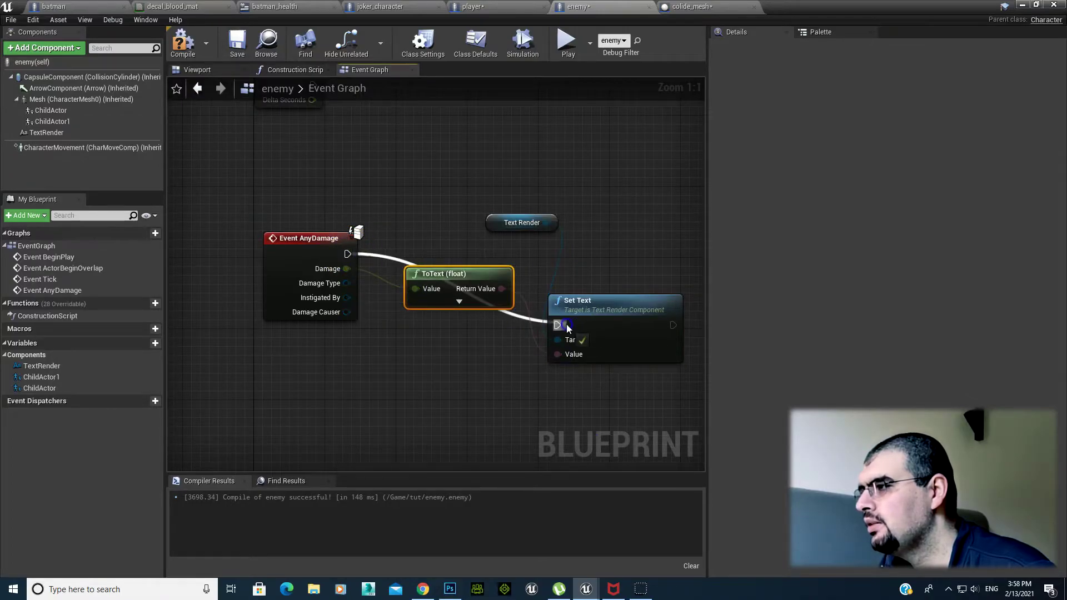
{"action": "left_click", "coordinate": [187, 38]}
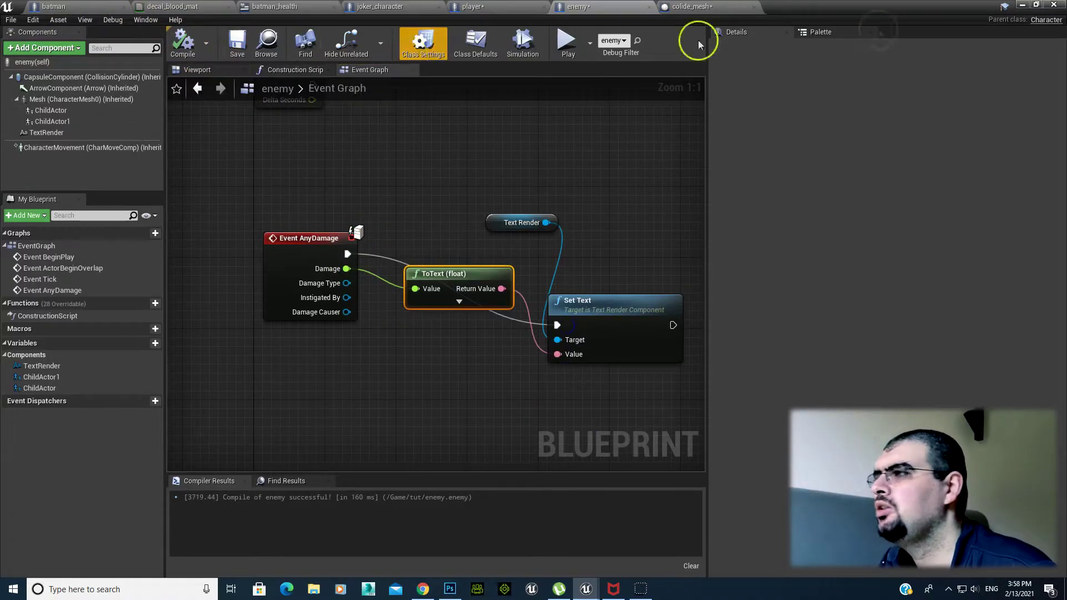
{"action": "left_click", "coordinate": [1021, 4]}
{"action": "left_click", "coordinate": [669, 40]}
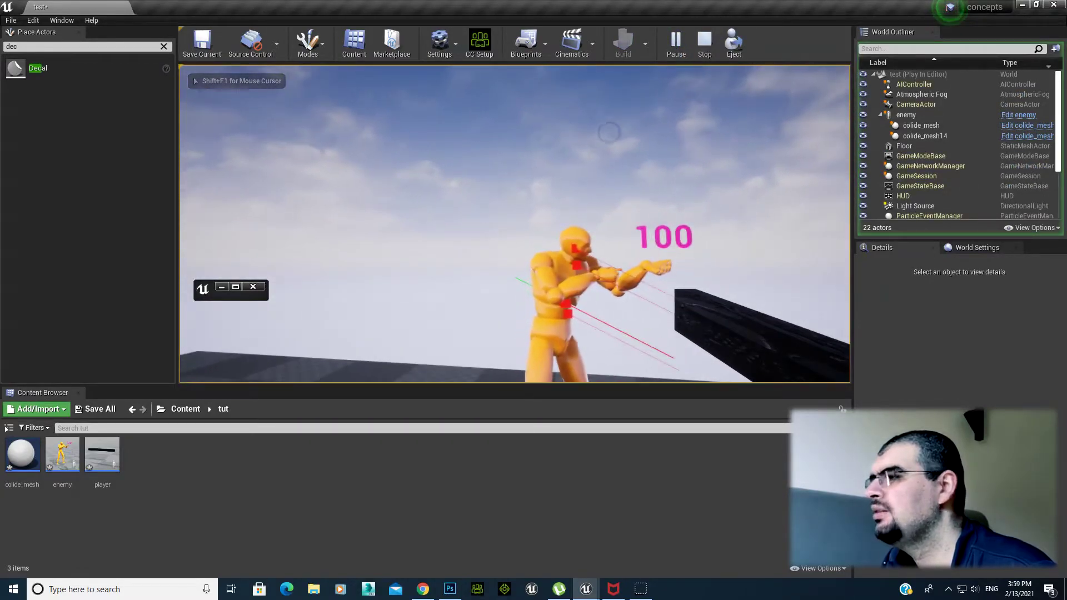
Shoot the enemy repeatedly, including headshots, to see damage numbers like 20 and 100
{"action": "left_click", "coordinate": [594, 151]}
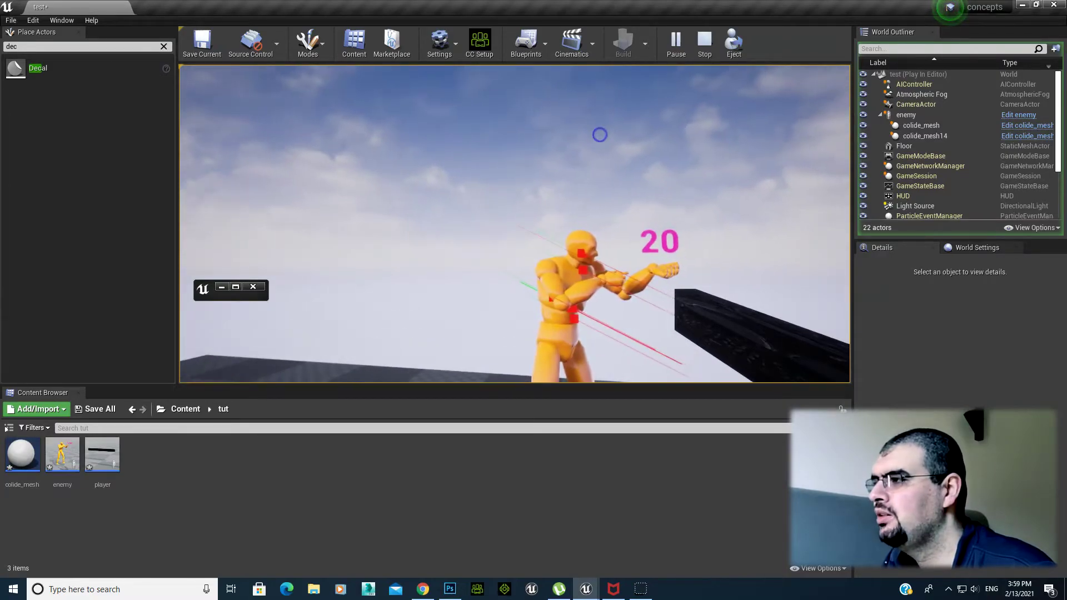
{"action": "left_click", "coordinate": [608, 134]}
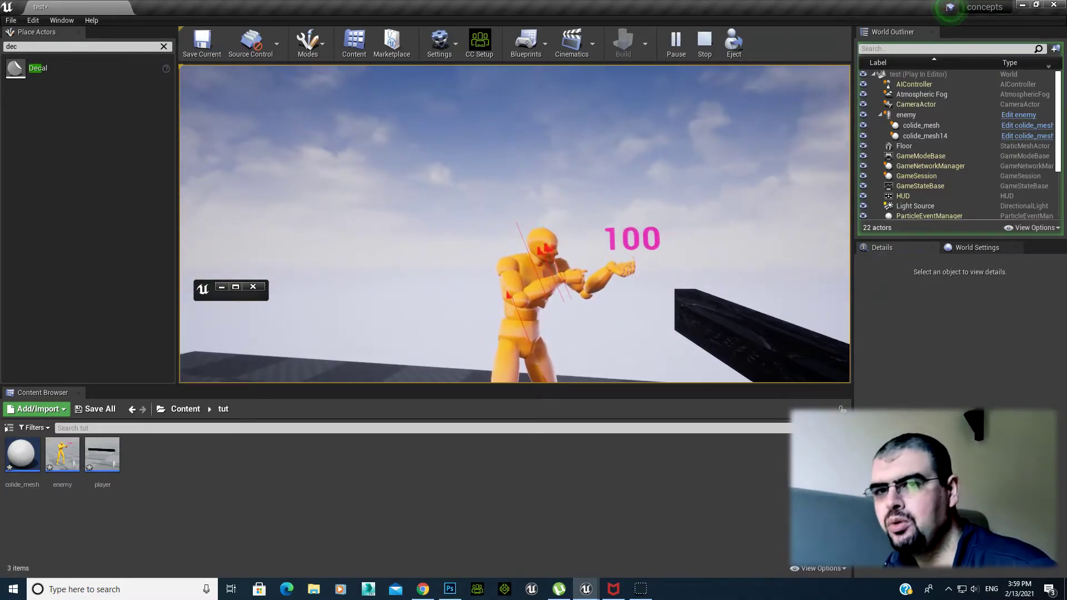
{"action": "left_click", "coordinate": [586, 155]}
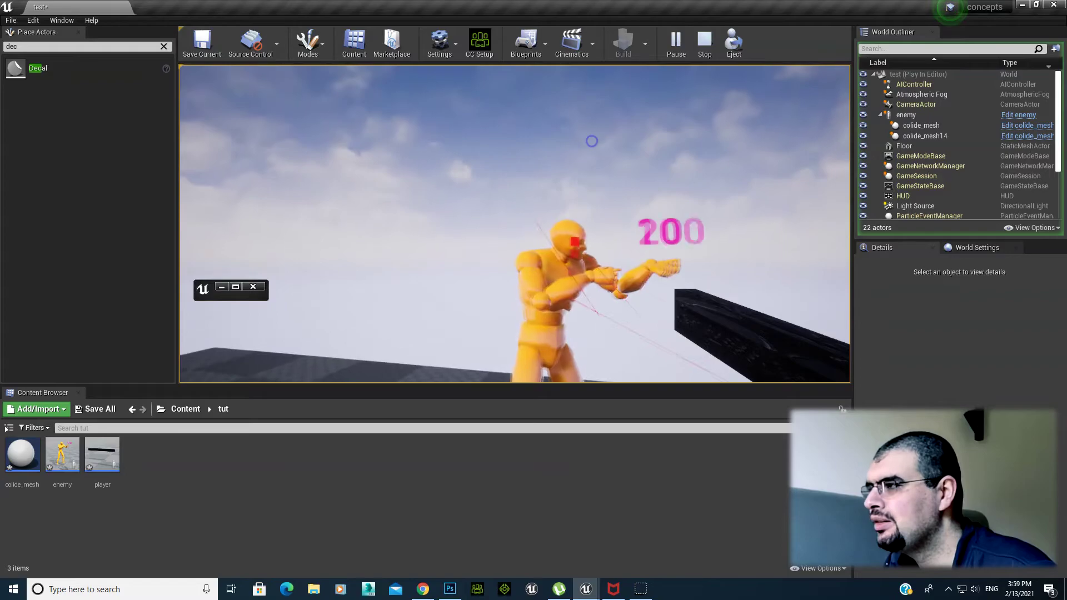
{"action": "left_click", "coordinate": [562, 152]}
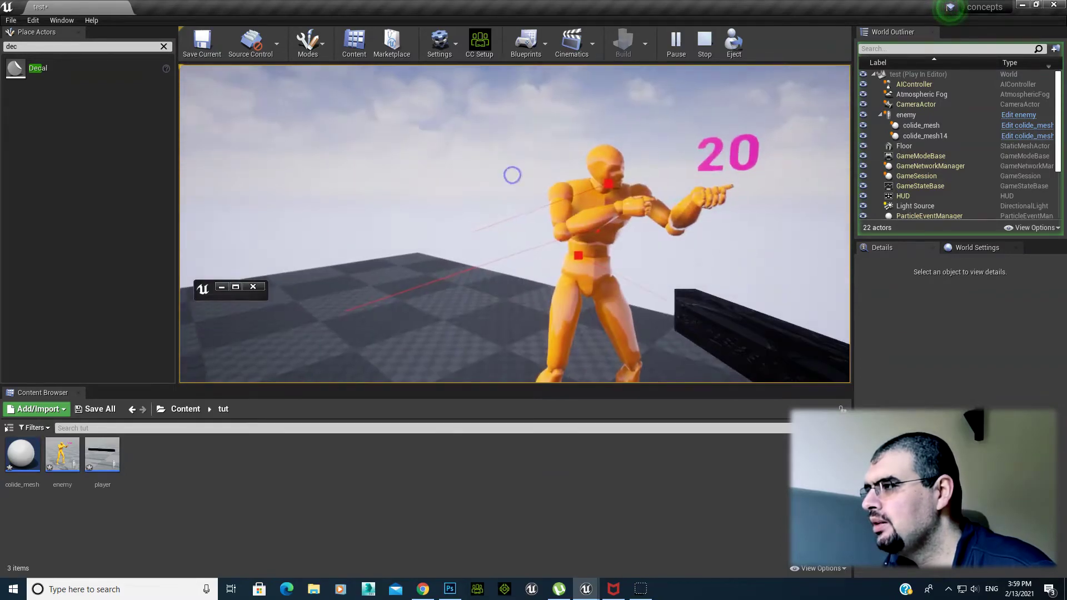
{"action": "left_click", "coordinate": [531, 151]}
{"action": "left_click", "coordinate": [614, 142]}
{"action": "left_click", "coordinate": [628, 138]}
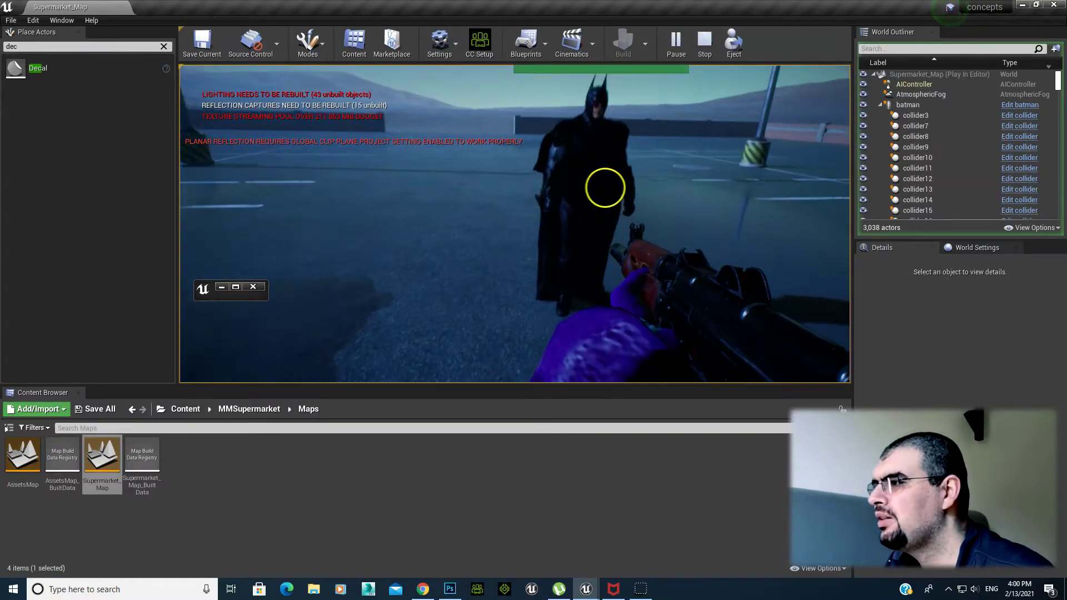
Switch to weapon 2, shoot Batman and the floor, then press Esc to stop playing
{"action": "key", "text": "2"}
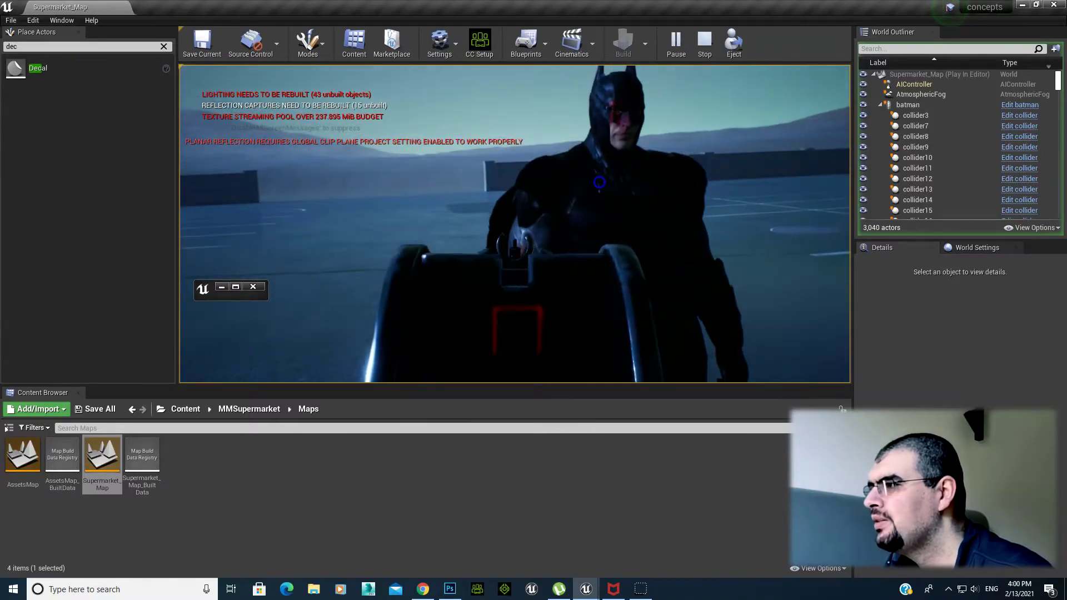
{"action": "left_click", "coordinate": [599, 182]}
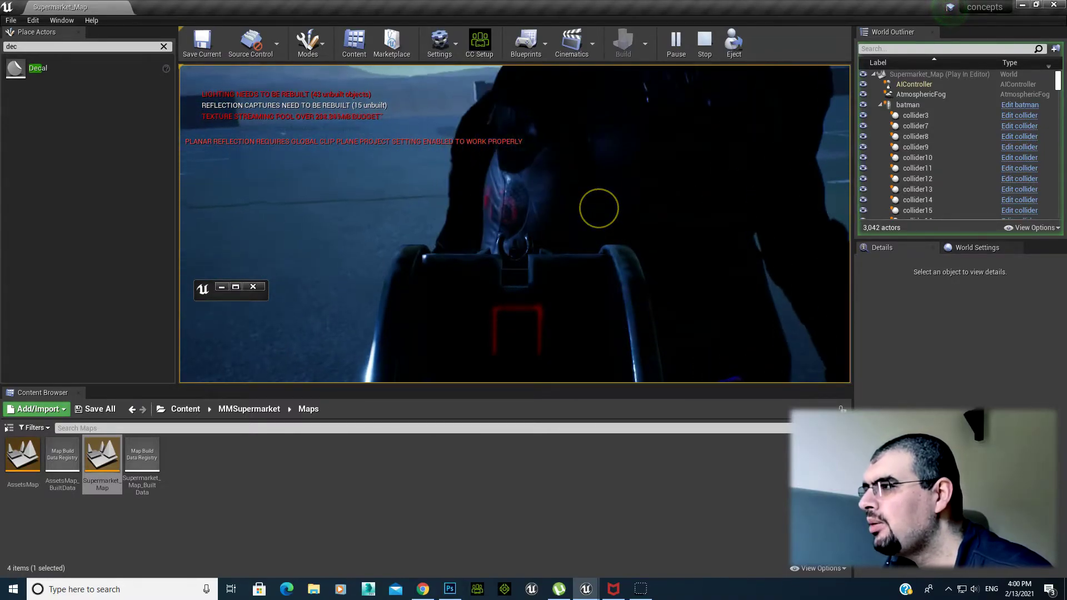
{"action": "left_click", "coordinate": [600, 178]}
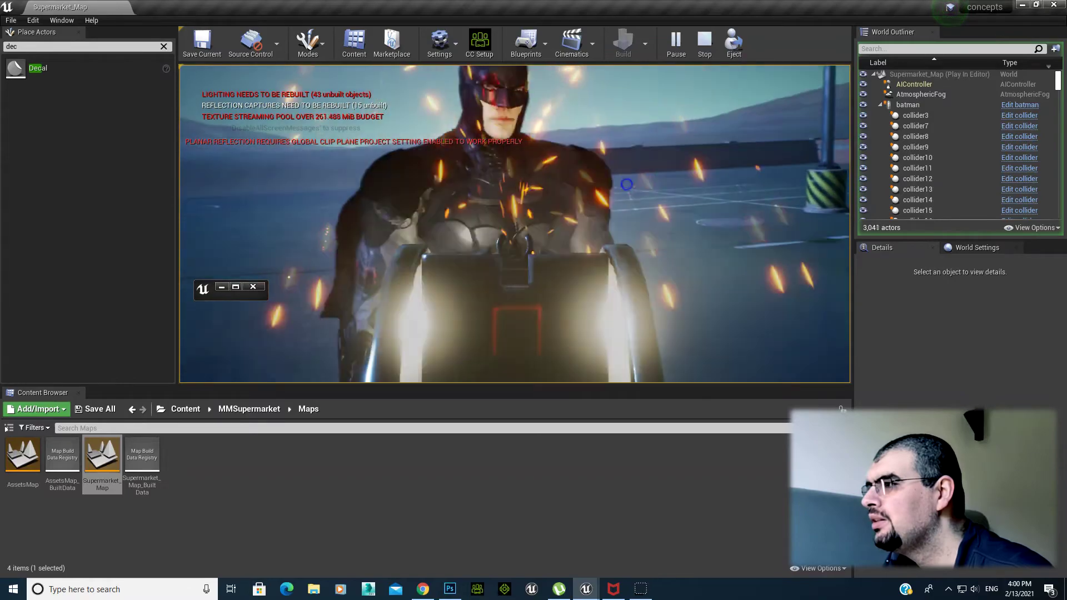
{"action": "left_click", "coordinate": [602, 207]}
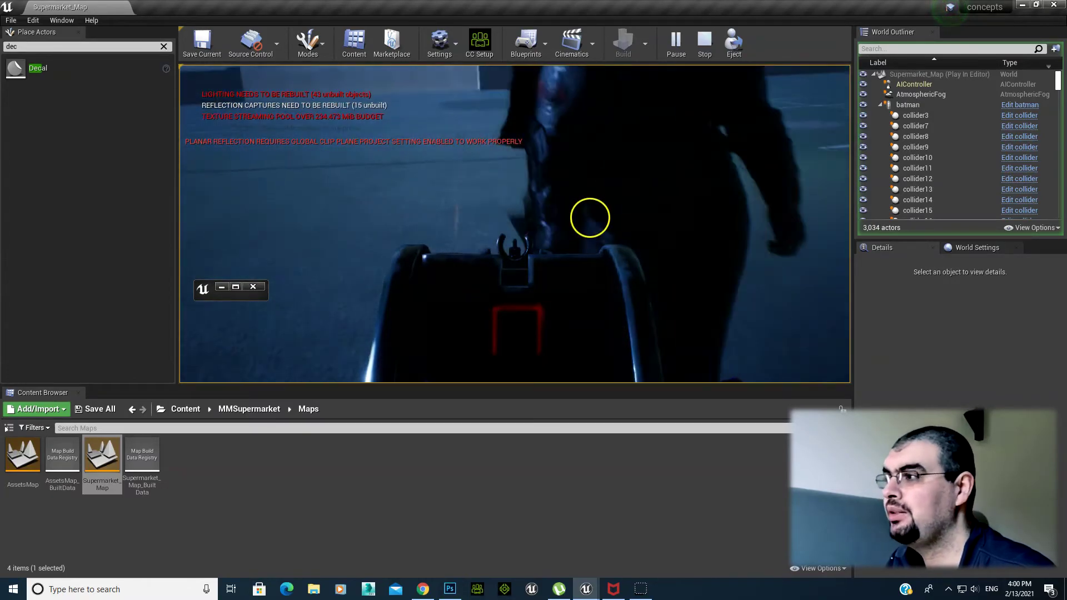
{"action": "left_click", "coordinate": [600, 211]}
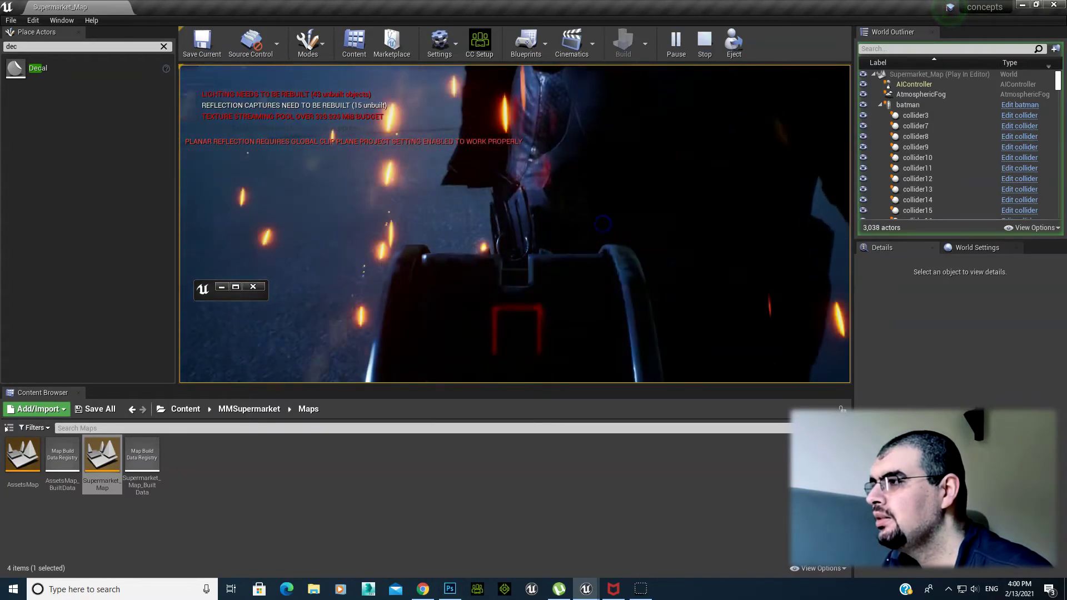
{"action": "left_click", "coordinate": [473, 293]}
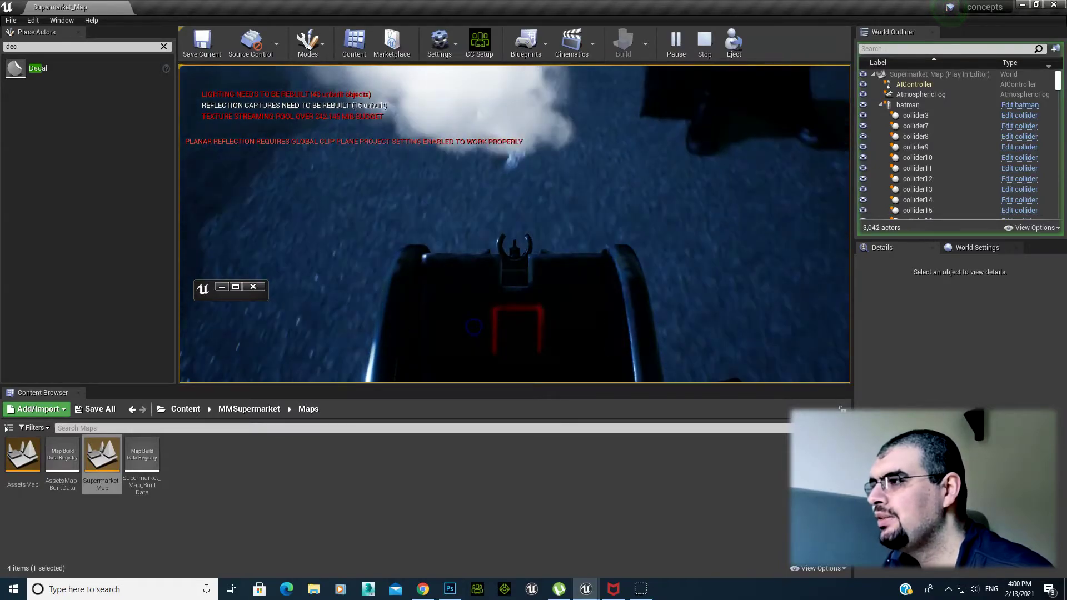
{"action": "left_click", "coordinate": [655, 305]}
{"action": "left_click", "coordinate": [742, 357]}
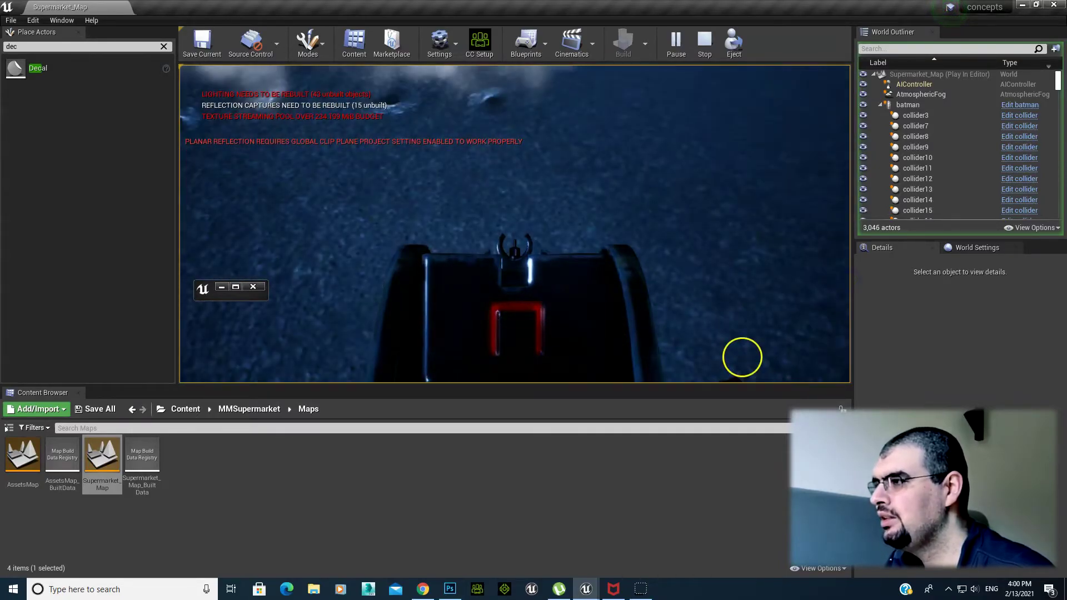
{"action": "left_click", "coordinate": [786, 329]}
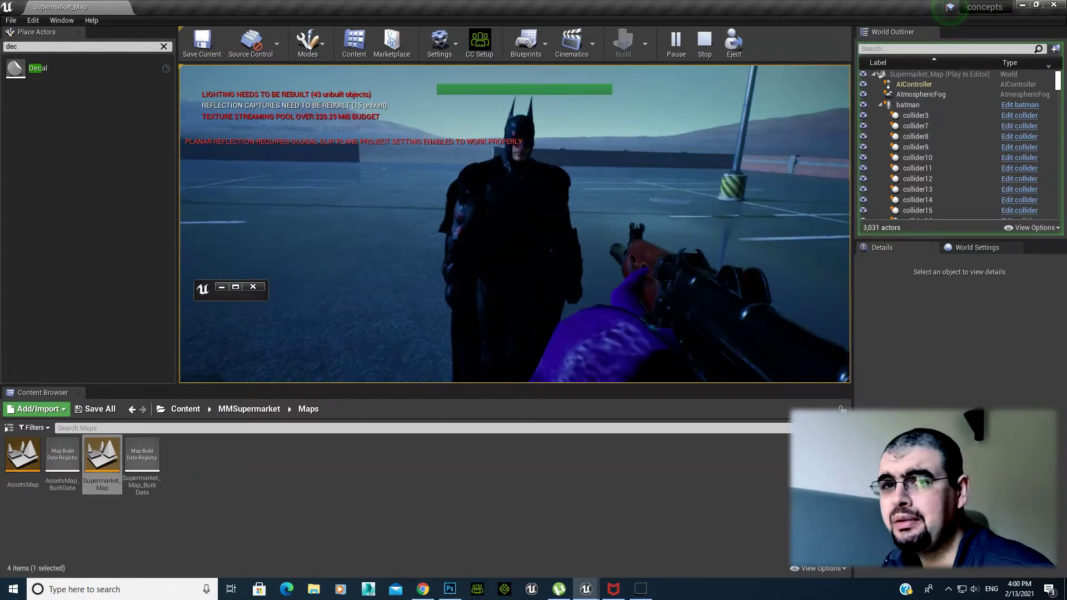
{"action": "left_click", "coordinate": [660, 200]}
{"action": "left_click", "coordinate": [652, 183]}
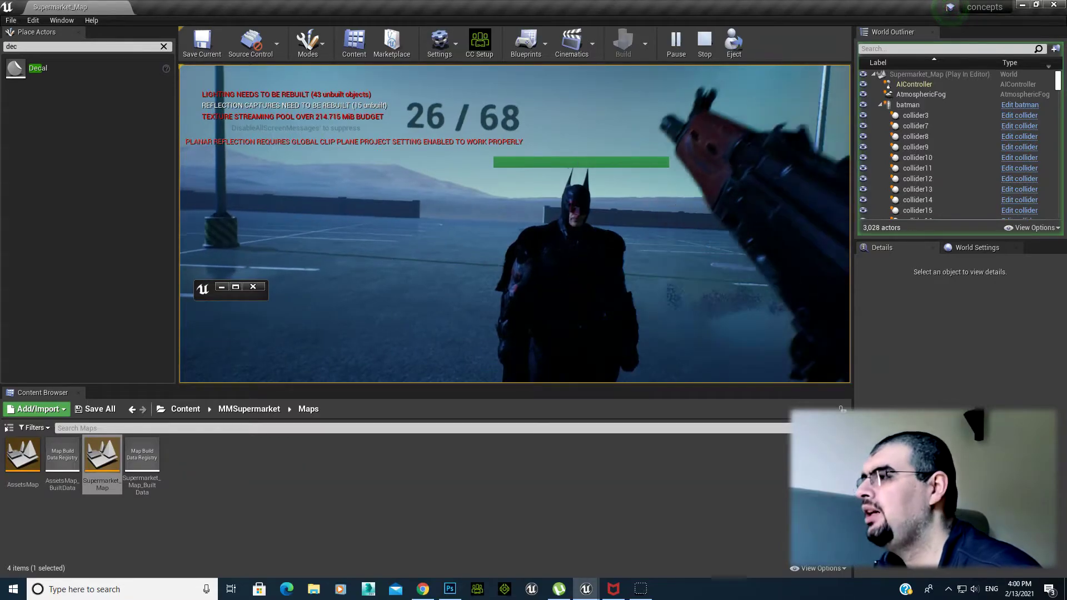
{"action": "key", "text": "Escape"}
{"action": "left_click", "coordinate": [588, 590]}
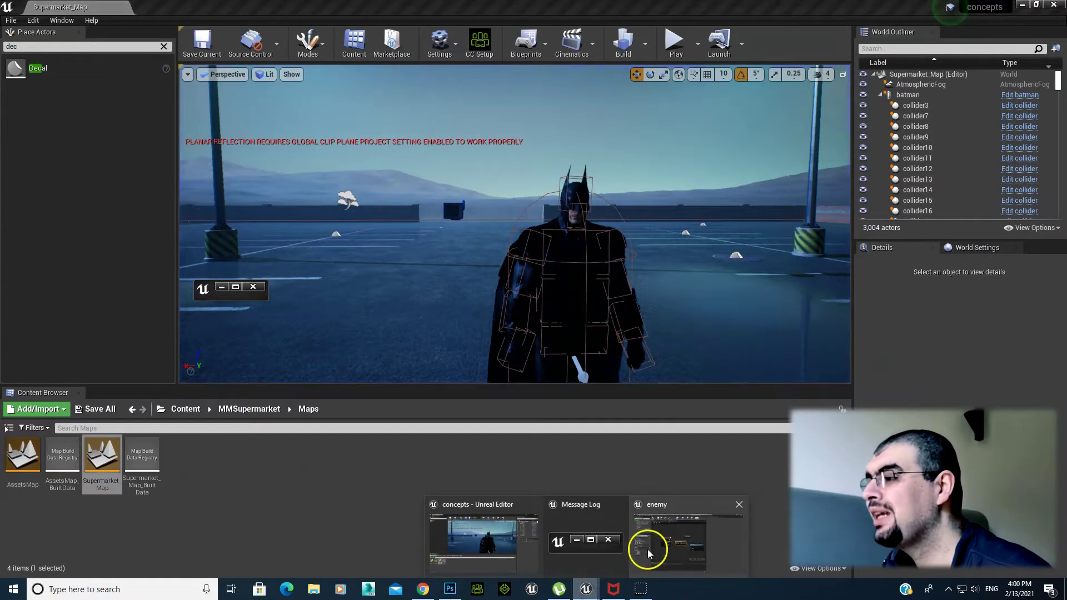
Minimize the enemy editor, open the collider Blueprint's viewport, and inspect particleTemplate and decal_mat
{"action": "left_click", "coordinate": [648, 549]}
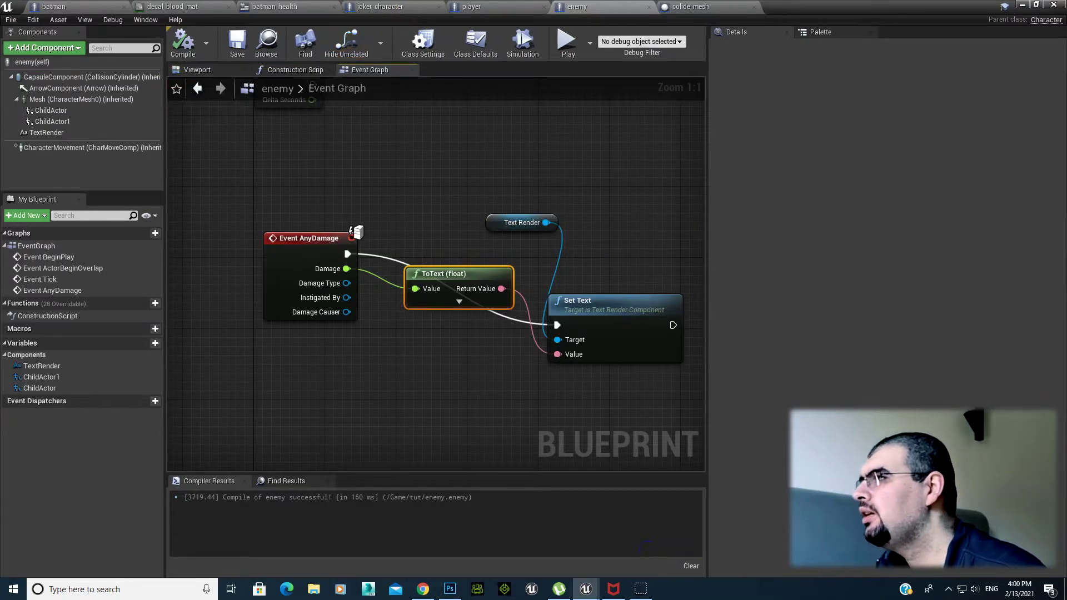
{"action": "left_click", "coordinate": [1024, 6]}
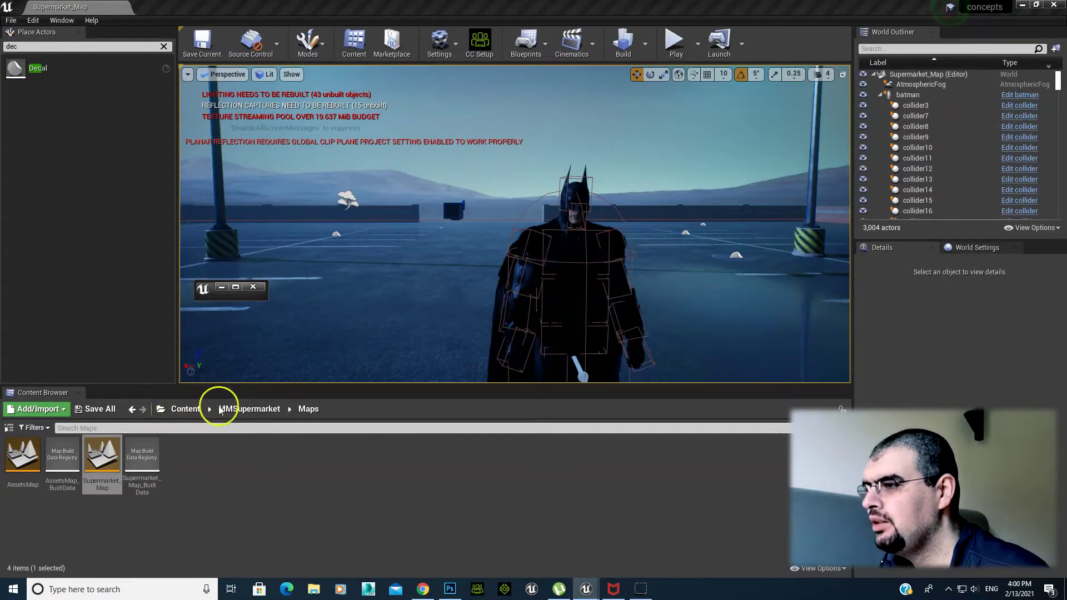
{"action": "left_click", "coordinate": [203, 416]}
{"action": "double_click", "coordinate": [539, 488]}
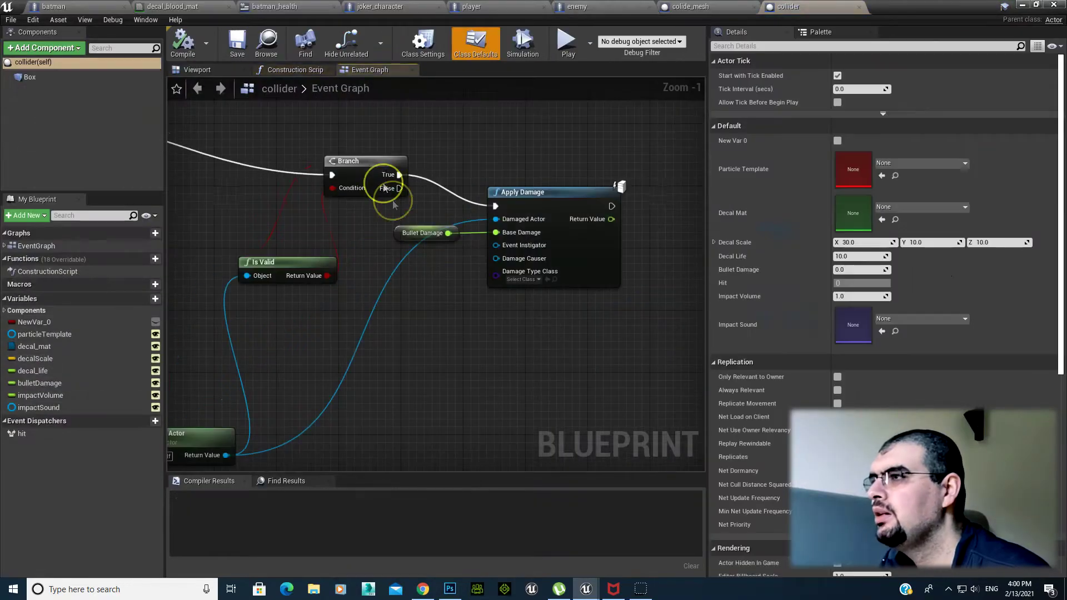
{"action": "left_click", "coordinate": [216, 71]}
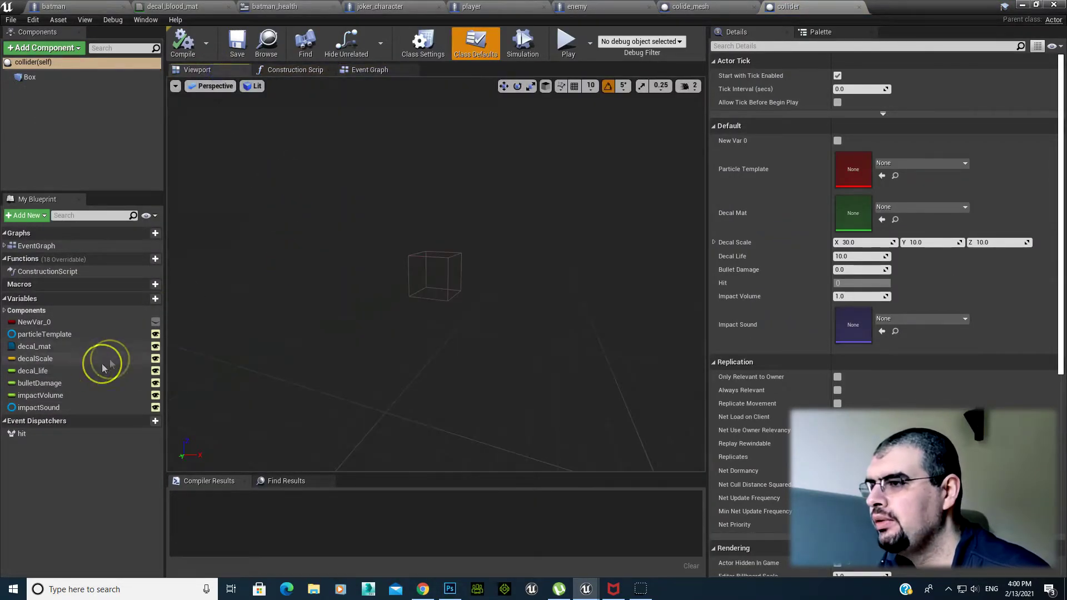
{"action": "left_click", "coordinate": [74, 334]}
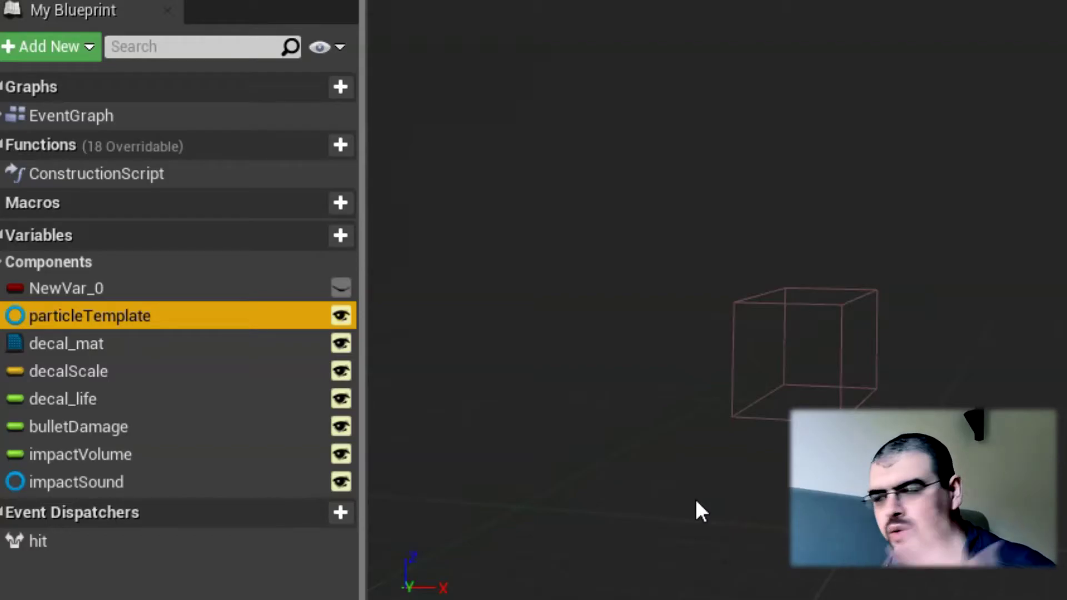
{"action": "left_click", "coordinate": [57, 338]}
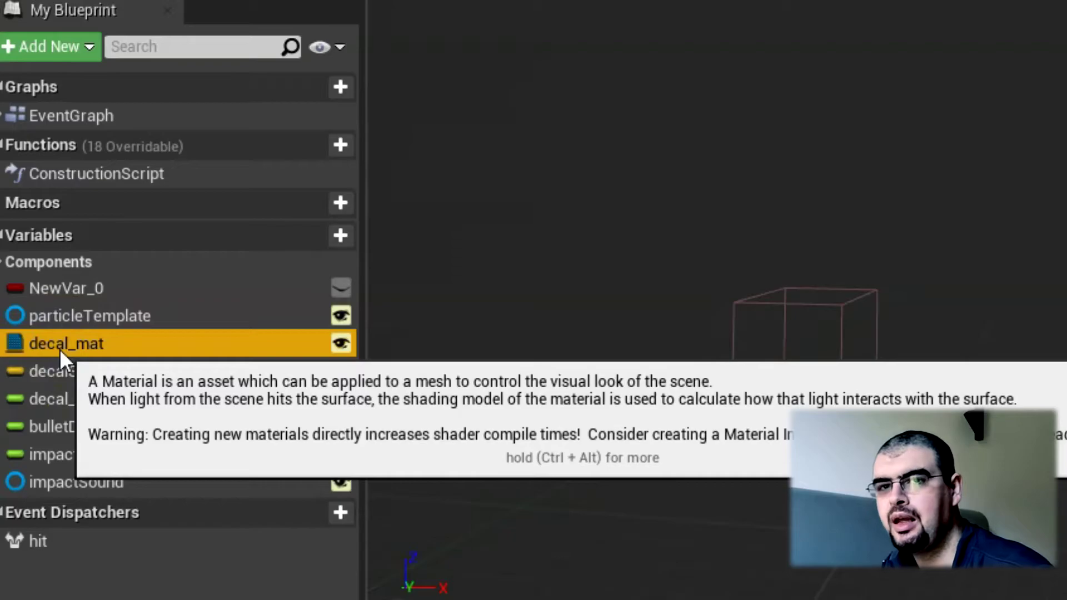
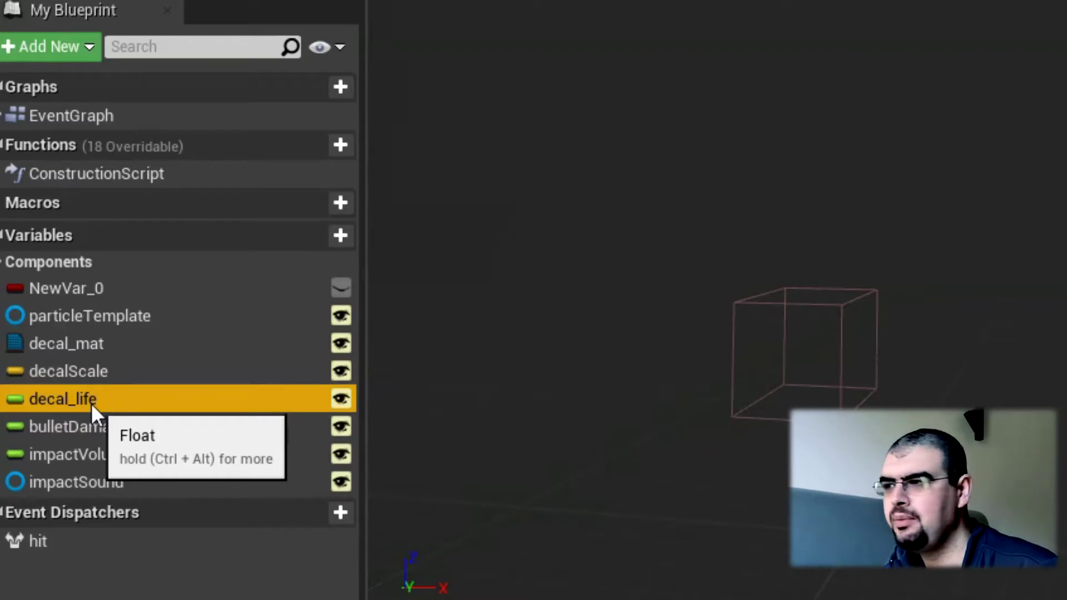
Check the collider's bulletDamage and impactVolume variables in My Blueprint
{"action": "left_click", "coordinate": [83, 430]}
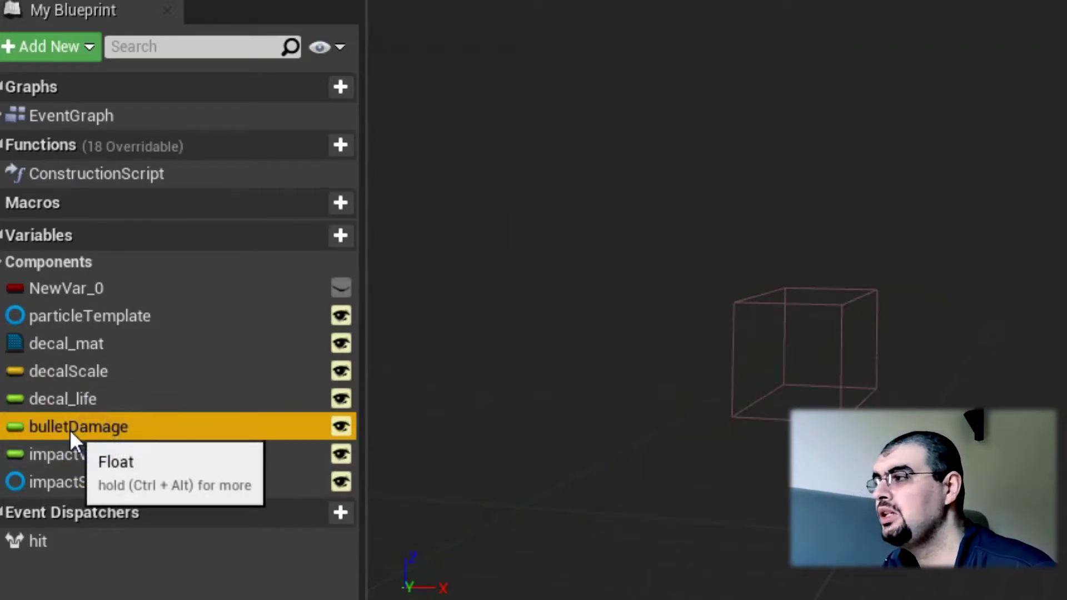
{"action": "left_click", "coordinate": [68, 478]}
{"action": "left_click", "coordinate": [67, 455]}
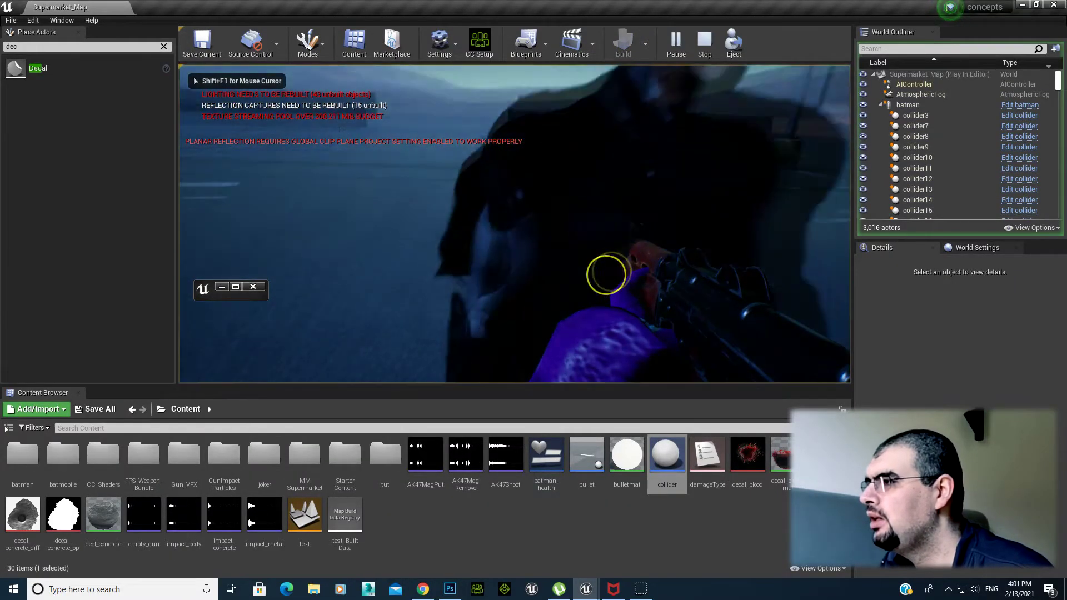
{"action": "left_click", "coordinate": [579, 265]}
{"action": "left_click", "coordinate": [579, 265]}
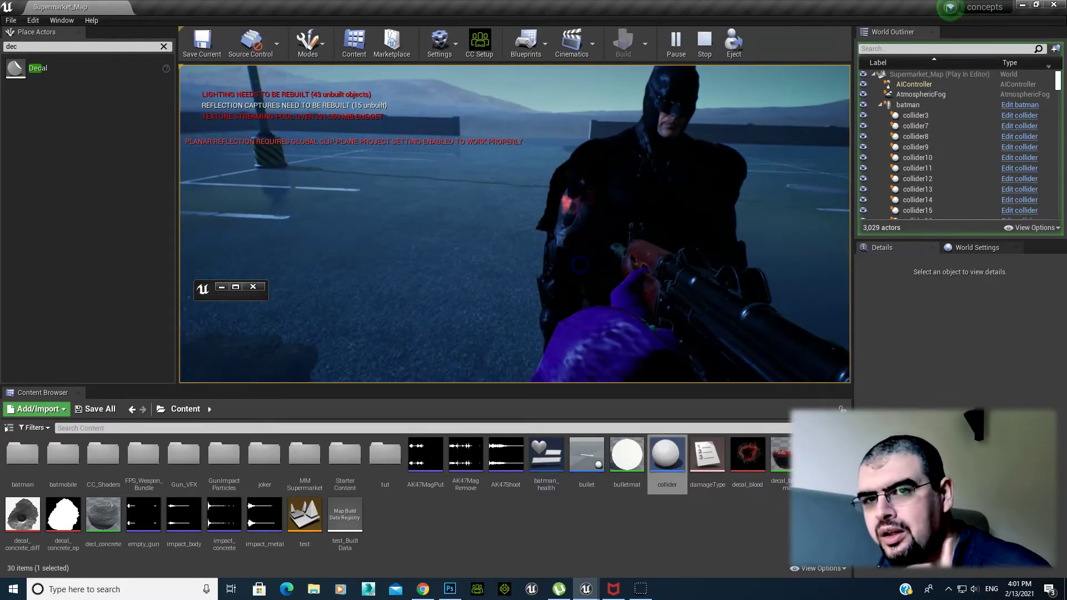
{"action": "left_click", "coordinate": [580, 265]}
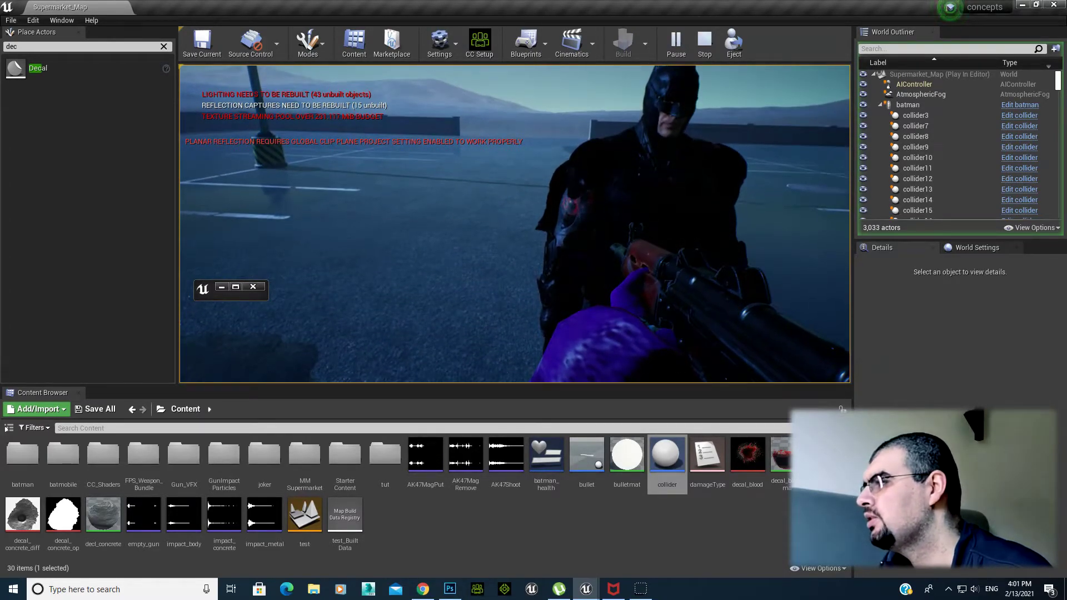
{"action": "left_click", "coordinate": [600, 255]}
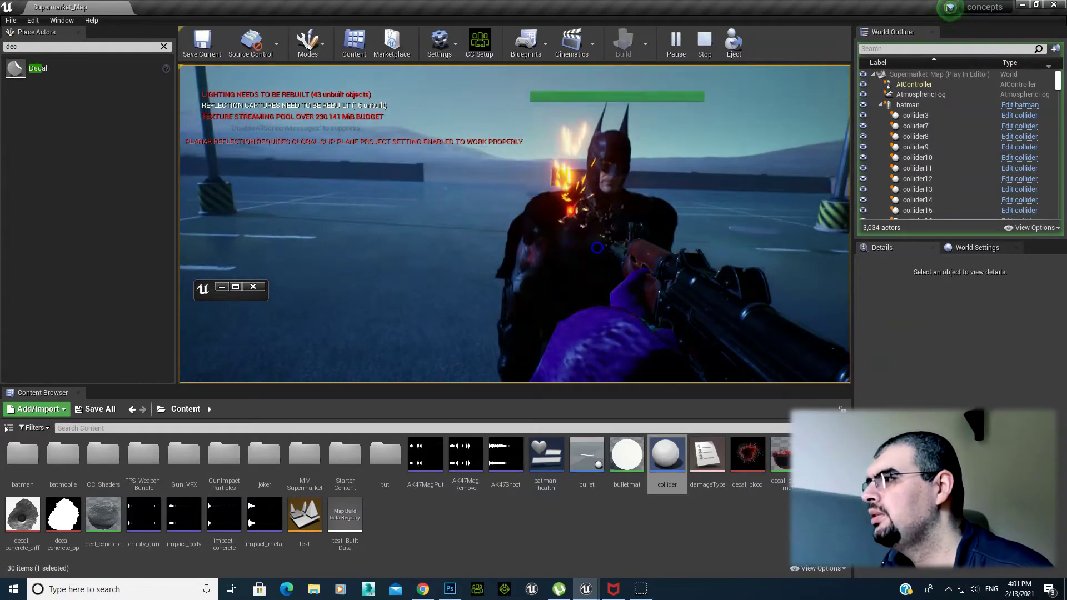
{"action": "left_click", "coordinate": [601, 255]}
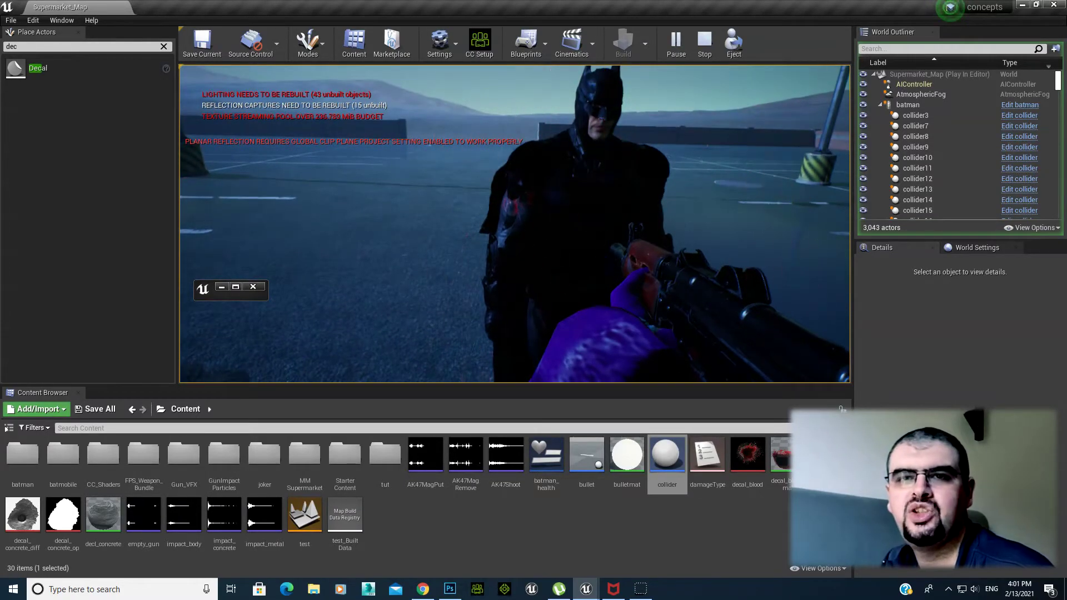
{"action": "key", "text": "Escape"}
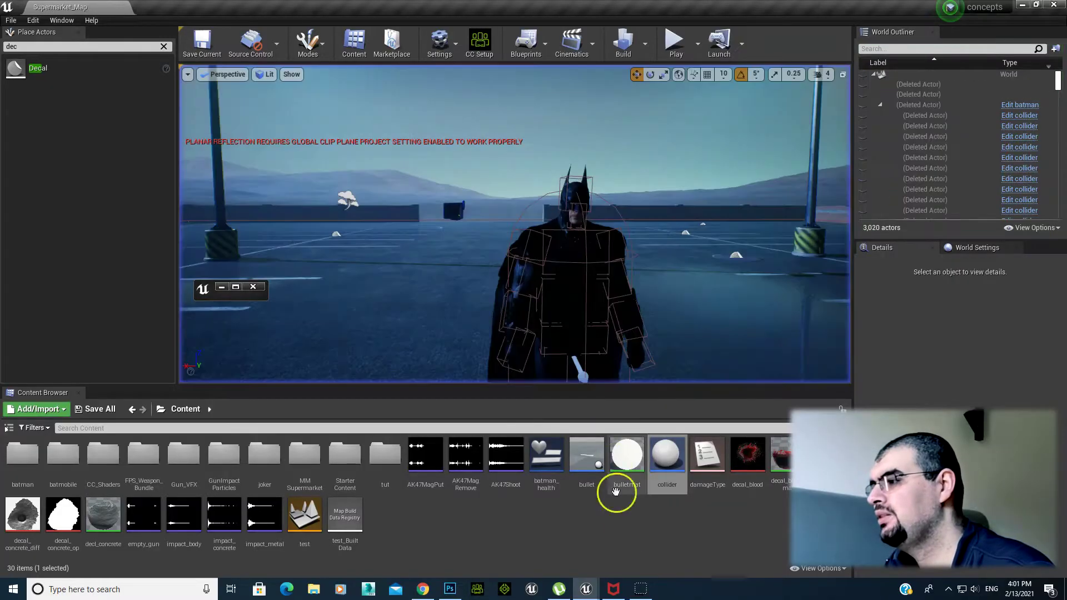
Open the collider blueprint and inspect impactSound and impactVolume, which defaults to 1.0
{"action": "double_click", "coordinate": [589, 488]}
{"action": "left_click", "coordinate": [189, 483]}
{"action": "left_click", "coordinate": [176, 447]}
{"action": "left_click", "coordinate": [166, 483]}
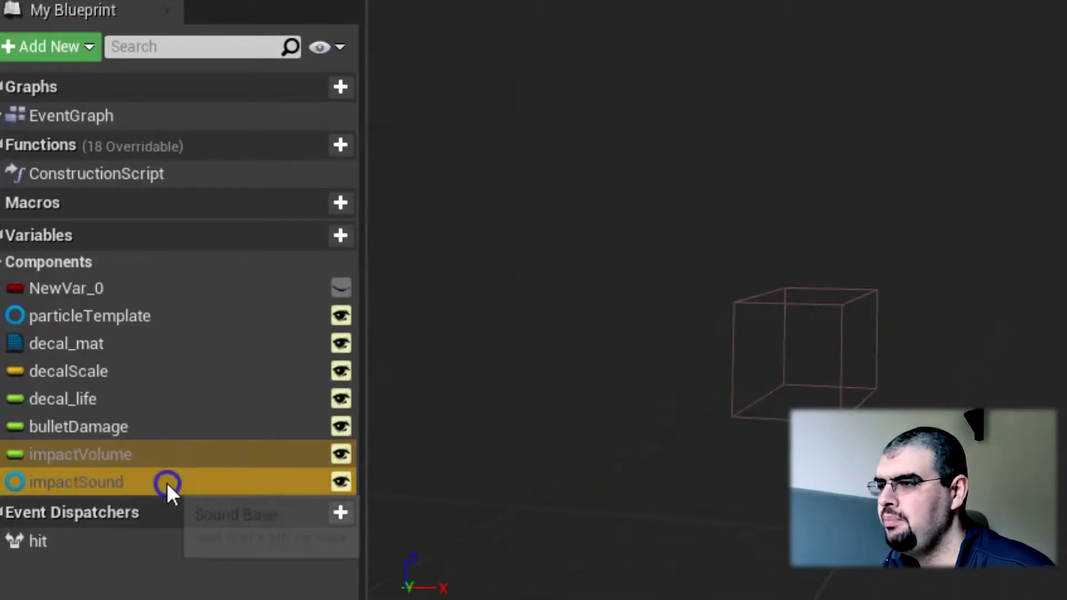
{"action": "left_click", "coordinate": [126, 462]}
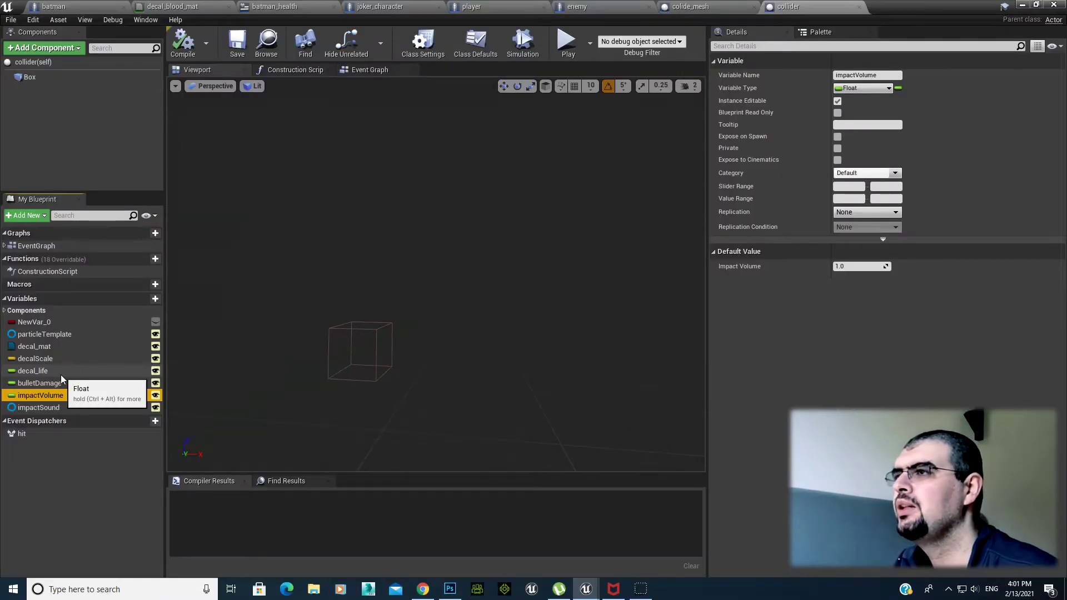
{"action": "left_click", "coordinate": [53, 6]}
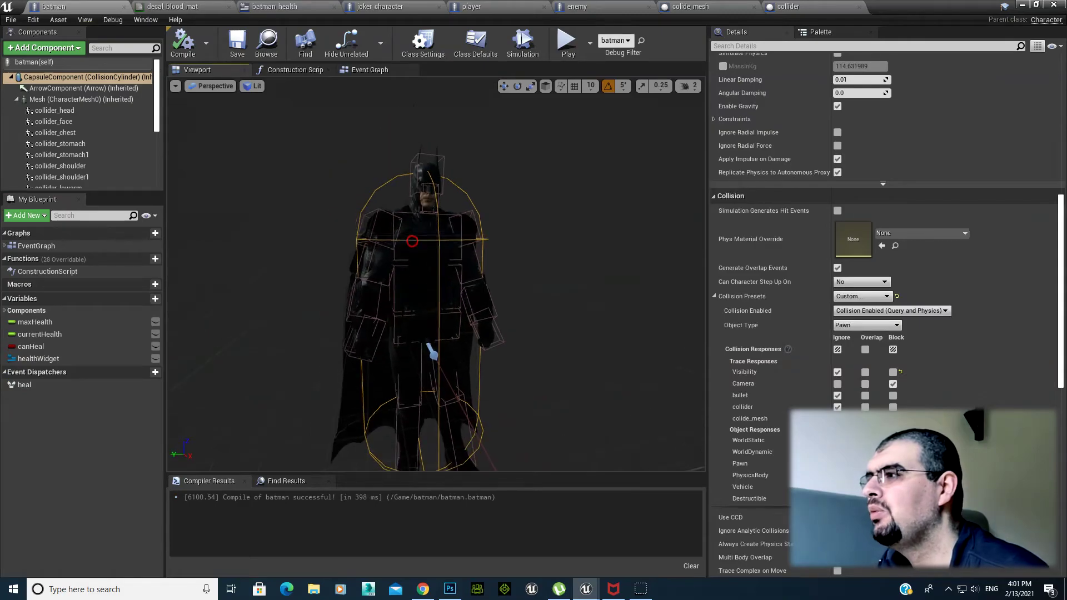
Select the head collider (PS_Metal) and the face collider, zooming in on Batman's head
{"action": "scroll", "coordinate": [406, 201], "scroll_direction": "up", "scroll_amount": 5}
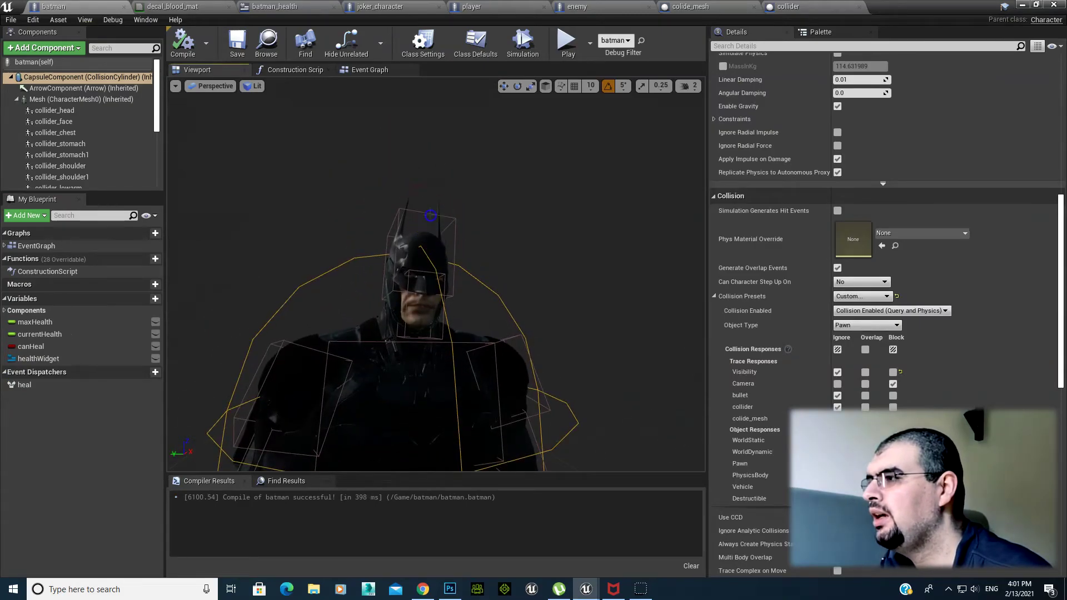
{"action": "left_click", "coordinate": [429, 215]}
{"action": "mouse_move", "coordinate": [269, 238]}
{"action": "right_mouse_down"}
{"action": "mouse_move", "coordinate": [323, 220]}
{"action": "mouse_move", "coordinate": [400, 286]}
{"action": "right_mouse_up"}
{"action": "scroll", "coordinate": [898, 341], "scroll_direction": "up", "scroll_amount": 5}
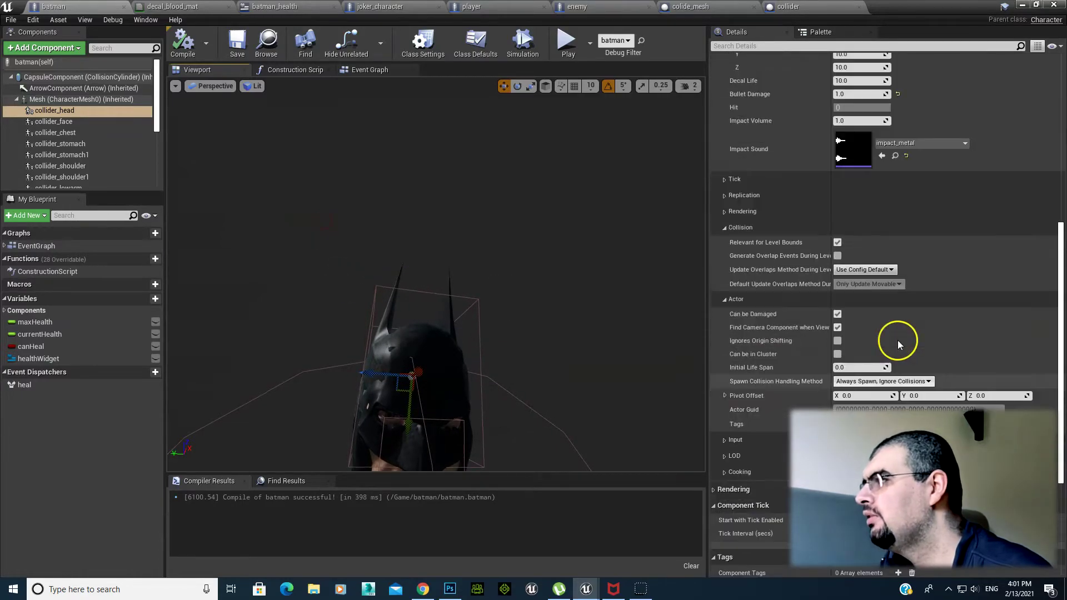
{"action": "scroll", "coordinate": [892, 340], "scroll_direction": "up", "scroll_amount": 3}
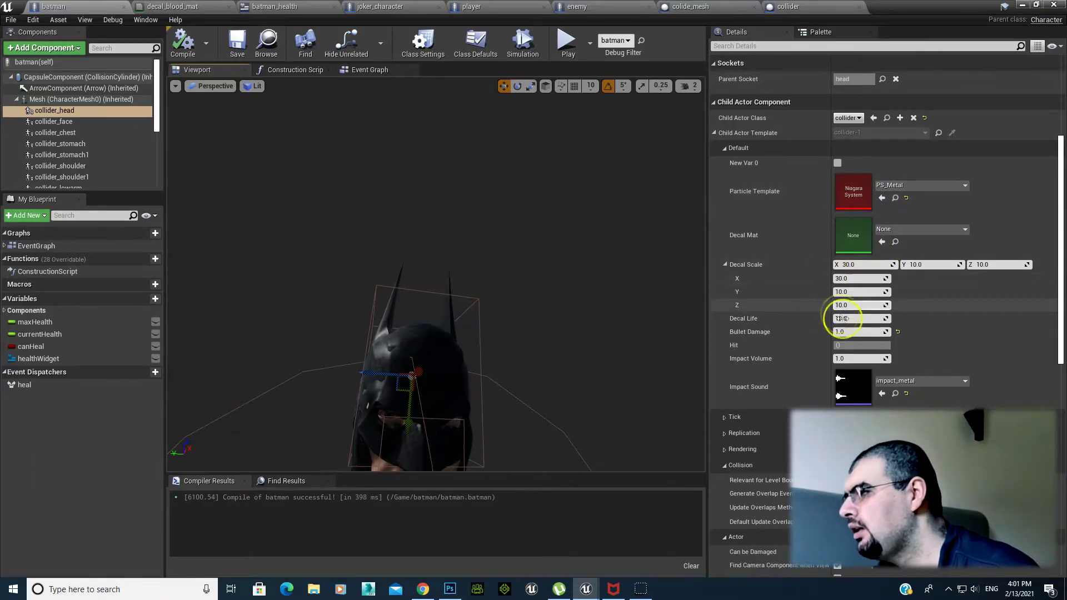
{"action": "double_click", "coordinate": [28, 122]}
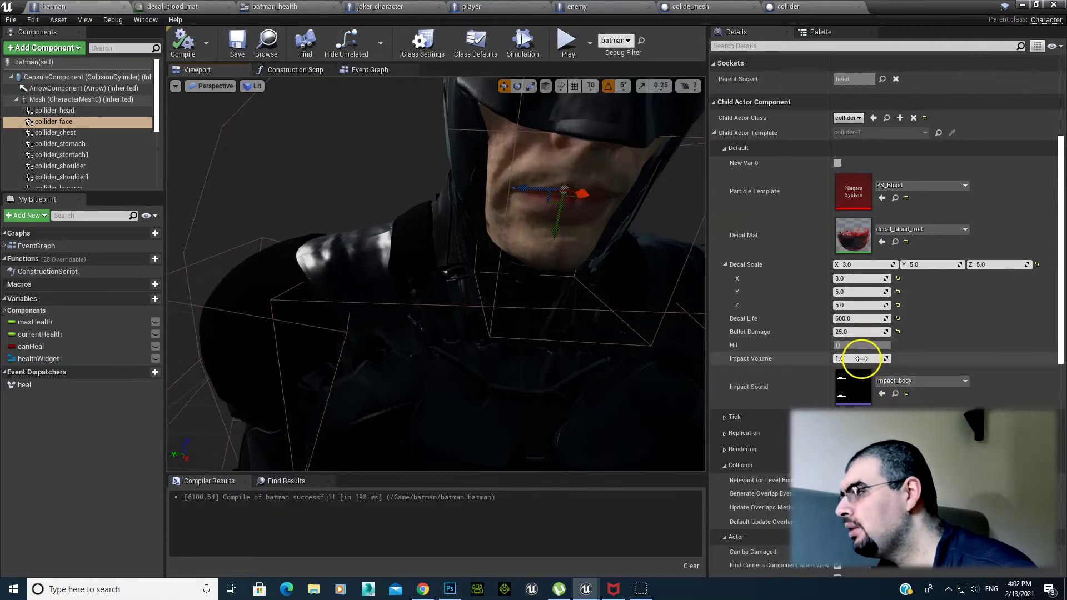
Compare the head, chest and upper-arm colliders' Details, with the upper arm using PS_Blood and decal_blood_mat
{"action": "left_click", "coordinate": [45, 110]}
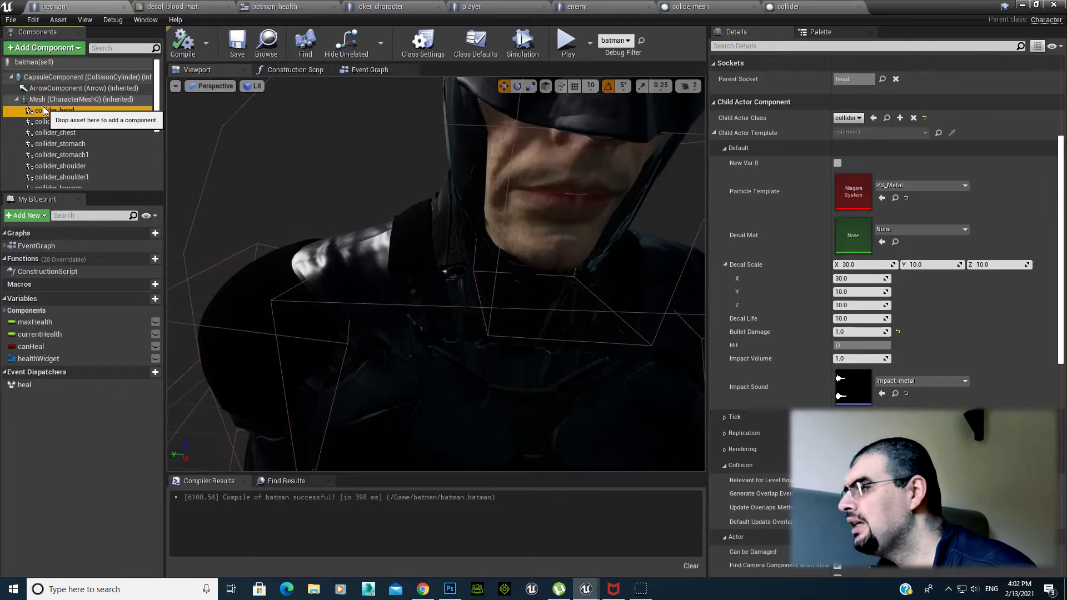
{"action": "left_click", "coordinate": [48, 133]}
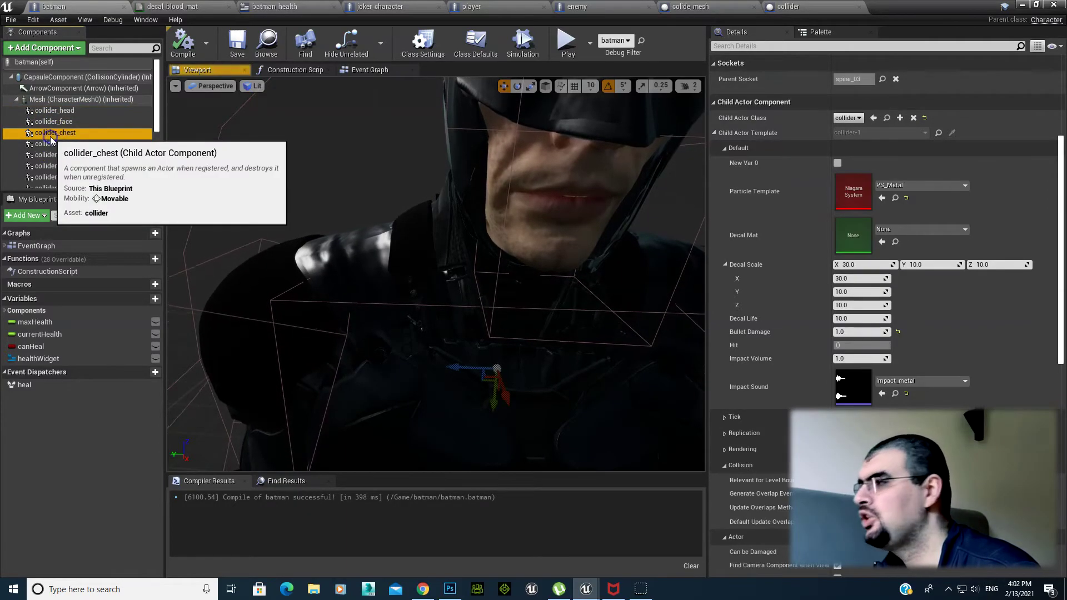
{"action": "scroll", "coordinate": [556, 250], "scroll_direction": "down", "scroll_amount": 10}
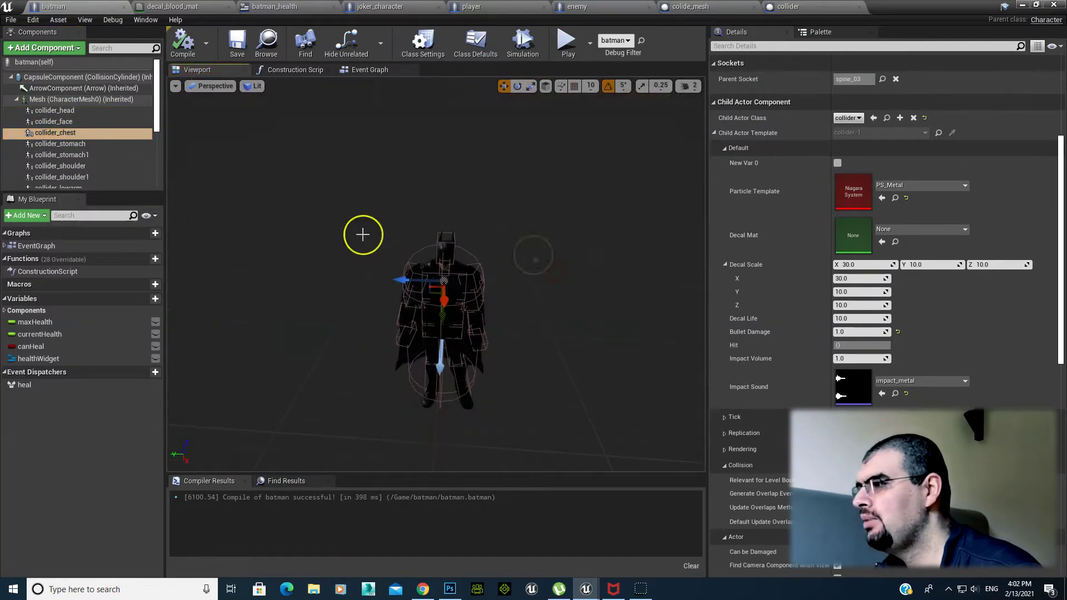
{"action": "scroll", "coordinate": [61, 155], "scroll_direction": "down", "scroll_amount": 2}
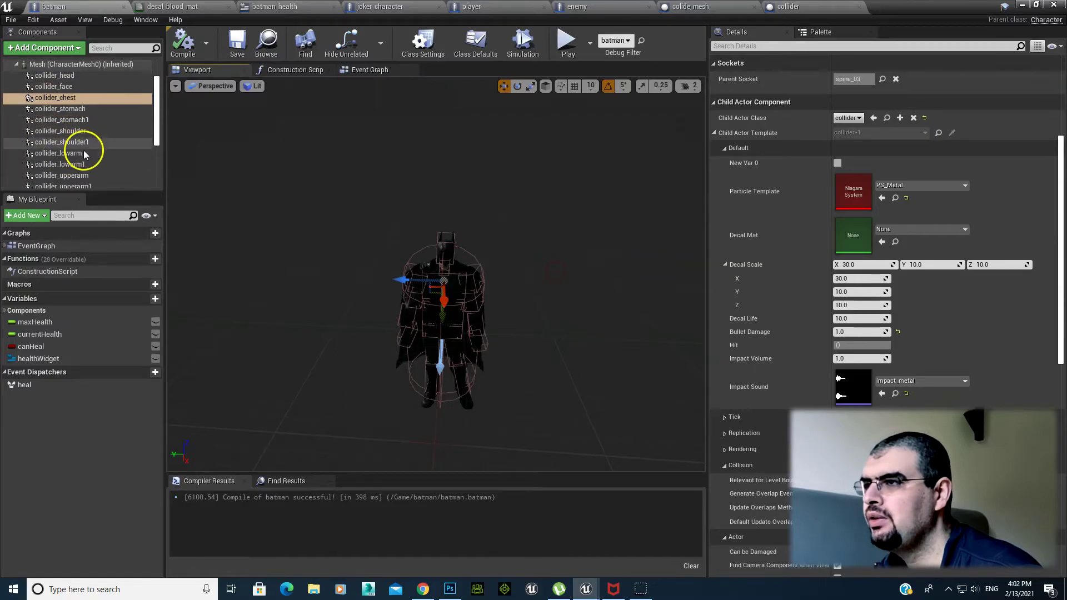
{"action": "left_click", "coordinate": [70, 175]}
{"action": "mouse_move", "coordinate": [373, 401]}
{"action": "right_mouse_down"}
{"action": "mouse_move", "coordinate": [428, 411]}
{"action": "mouse_move", "coordinate": [551, 327]}
{"action": "right_mouse_up"}
{"action": "scroll", "coordinate": [563, 318], "scroll_direction": "down", "scroll_amount": 5}
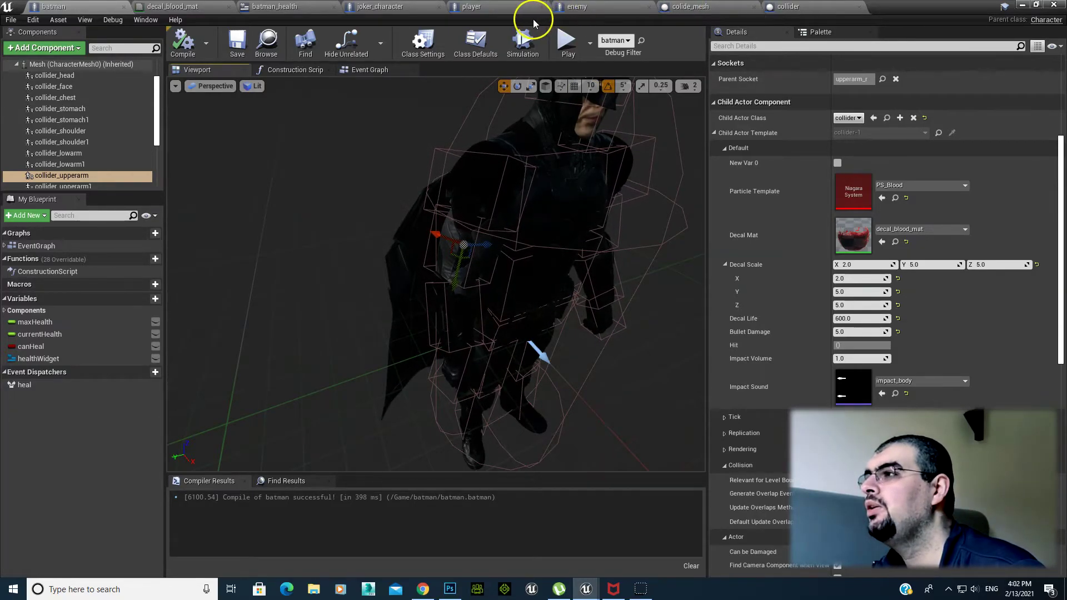
{"action": "left_click", "coordinate": [364, 7]}
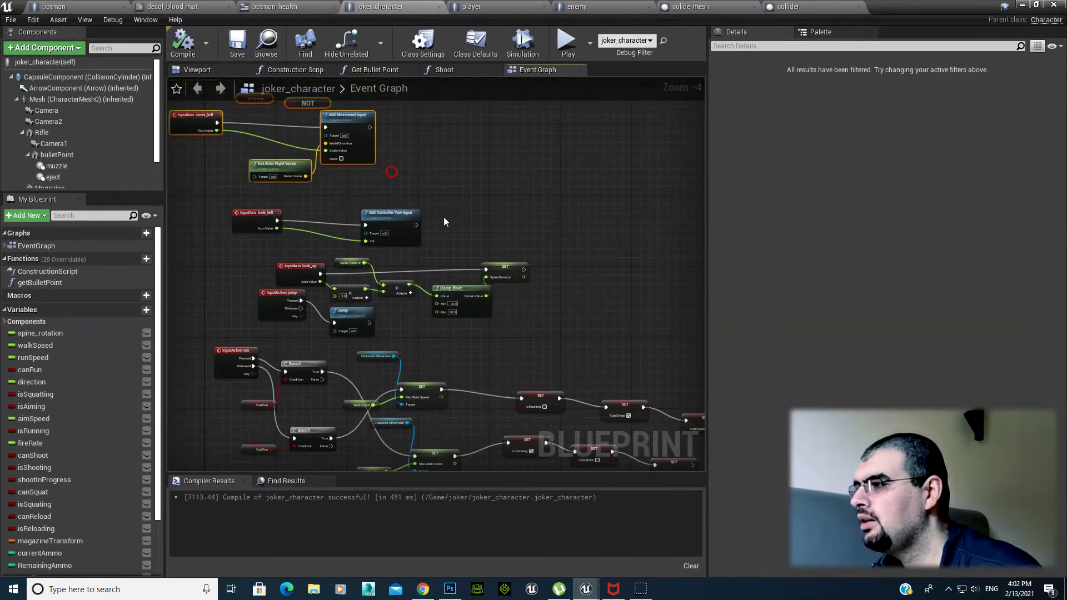
Follow Joker's LineTraceByChannel, Break Hit Result and Cast To collider nodes, then open batman's Event Graph
{"action": "left_click", "coordinate": [265, 515]}
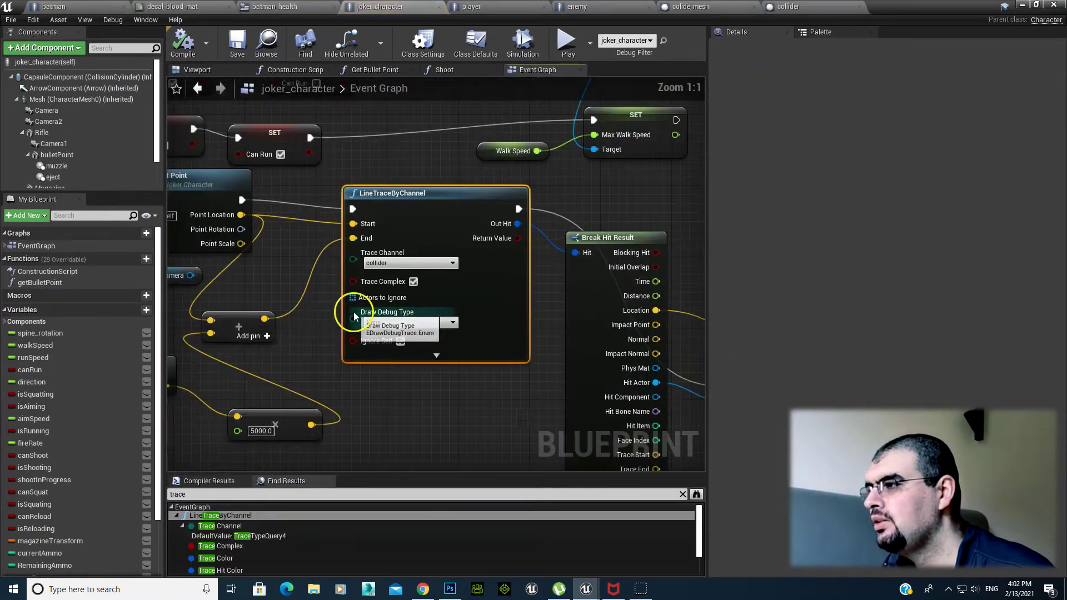
{"action": "scroll", "coordinate": [410, 333], "scroll_direction": "up", "scroll_amount": 2}
{"action": "right_click_drag", "start_coordinate": [409, 333], "coordinate": [218, 240]}
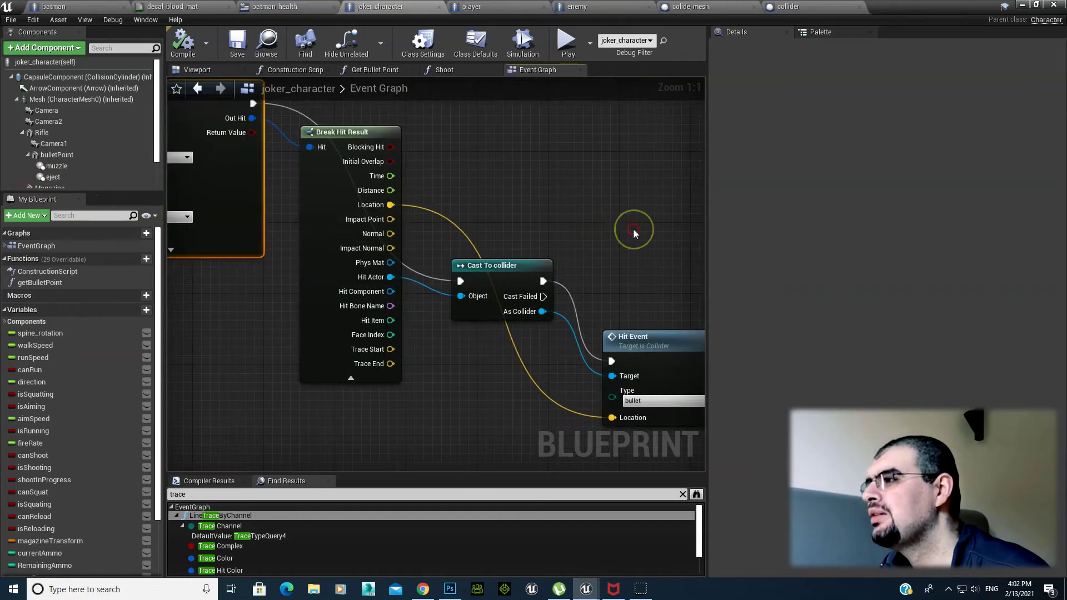
{"action": "right_click_drag", "start_coordinate": [633, 229], "coordinate": [505, 122]}
{"action": "right_click_drag", "start_coordinate": [423, 129], "coordinate": [504, 237]}
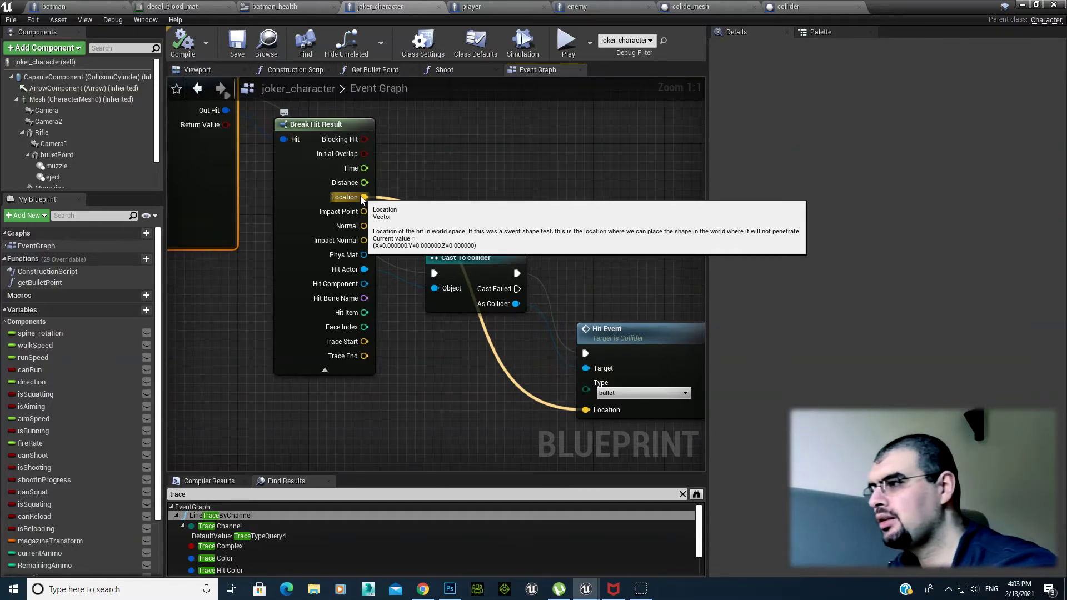
{"action": "right_click_drag", "start_coordinate": [230, 329], "coordinate": [200, 340]}
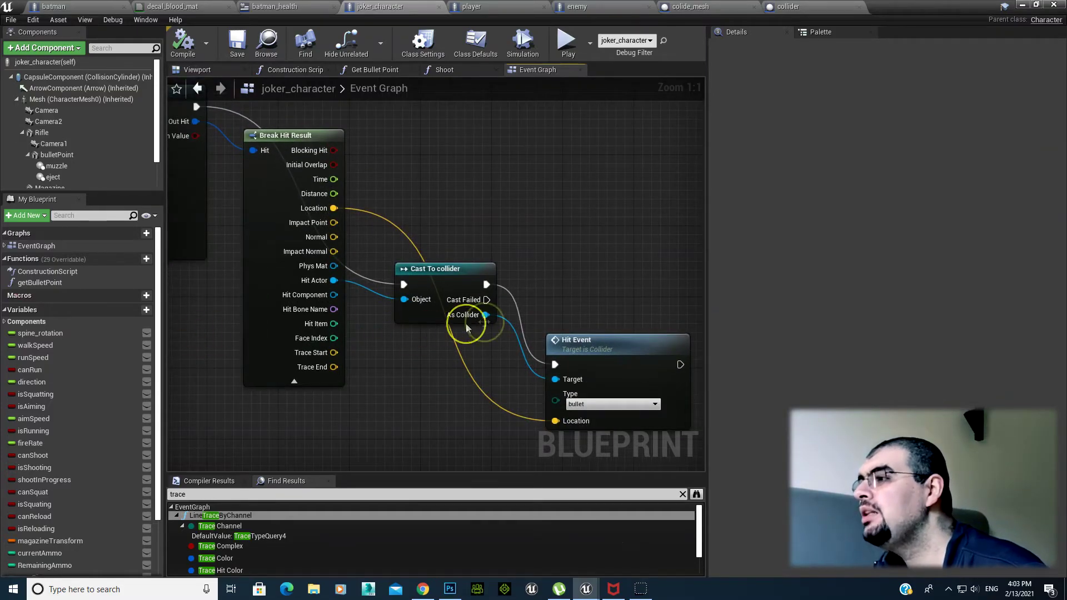
{"action": "right_click_drag", "start_coordinate": [595, 321], "coordinate": [539, 229]}
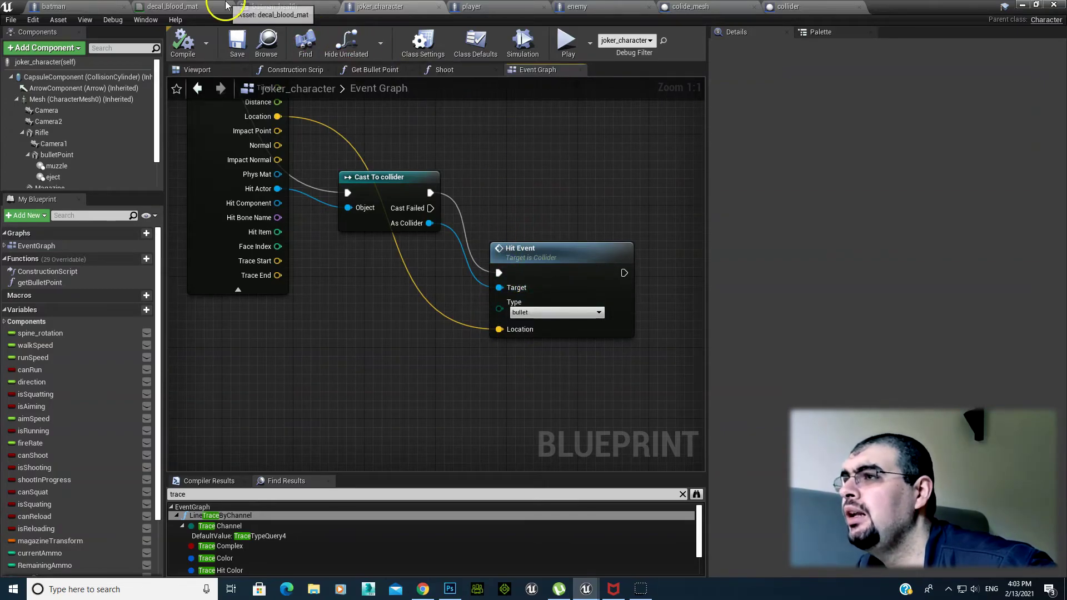
{"action": "left_click", "coordinate": [69, 7]}
{"action": "left_click", "coordinate": [356, 70]}
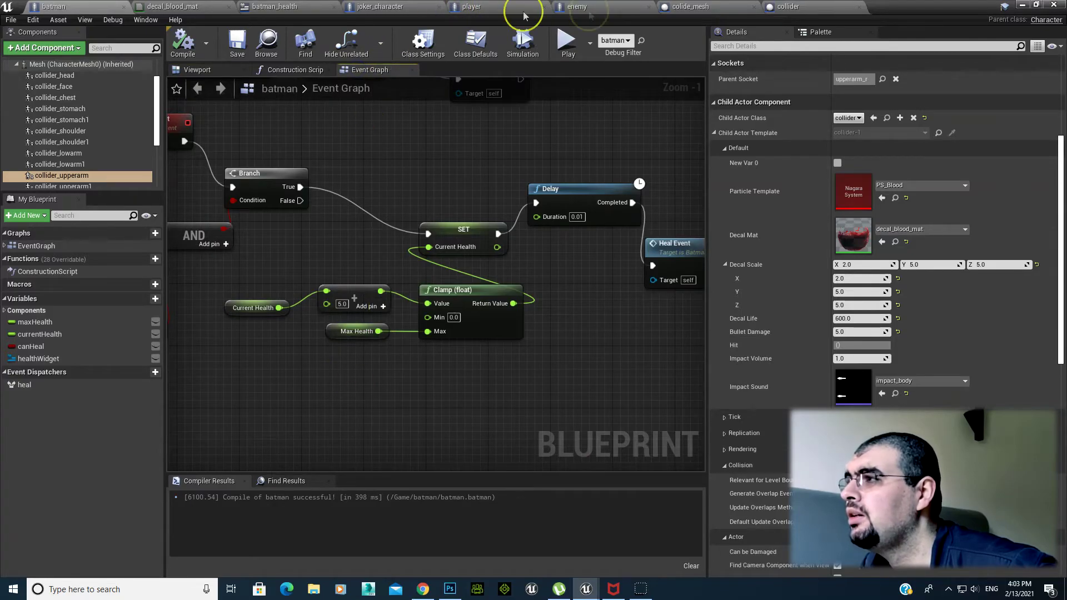
Pan the collider Event Graph across its damage, decal and particle spawn nodes, then return to Supermarket_Map
{"action": "left_click", "coordinate": [788, 7]}
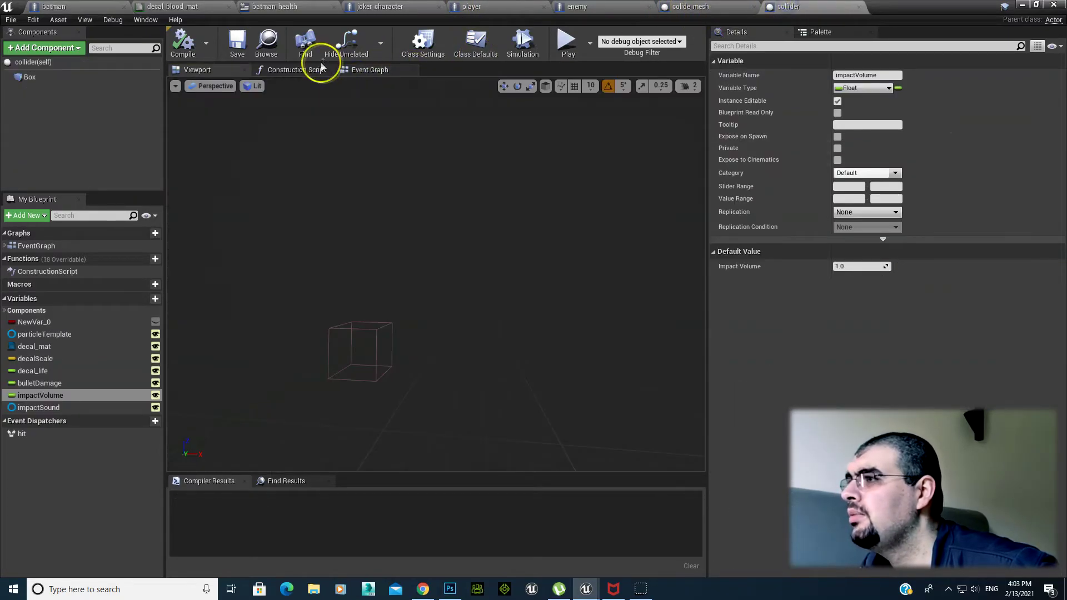
{"action": "left_click", "coordinate": [369, 70]}
{"action": "right_click_drag", "start_coordinate": [356, 354], "coordinate": [611, 390]}
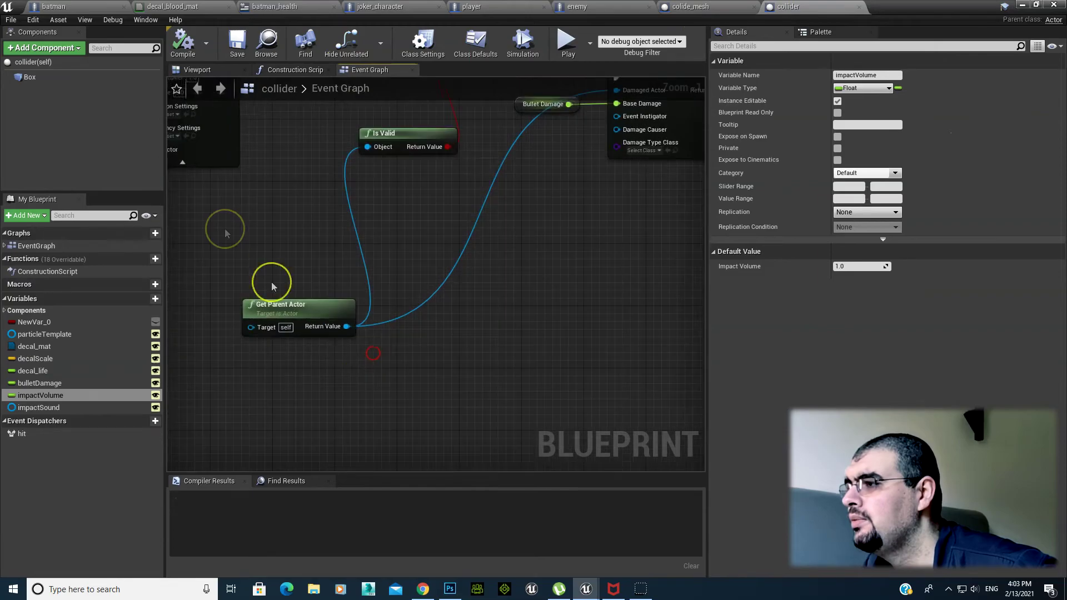
{"action": "right_click_drag", "start_coordinate": [347, 286], "coordinate": [696, 382]}
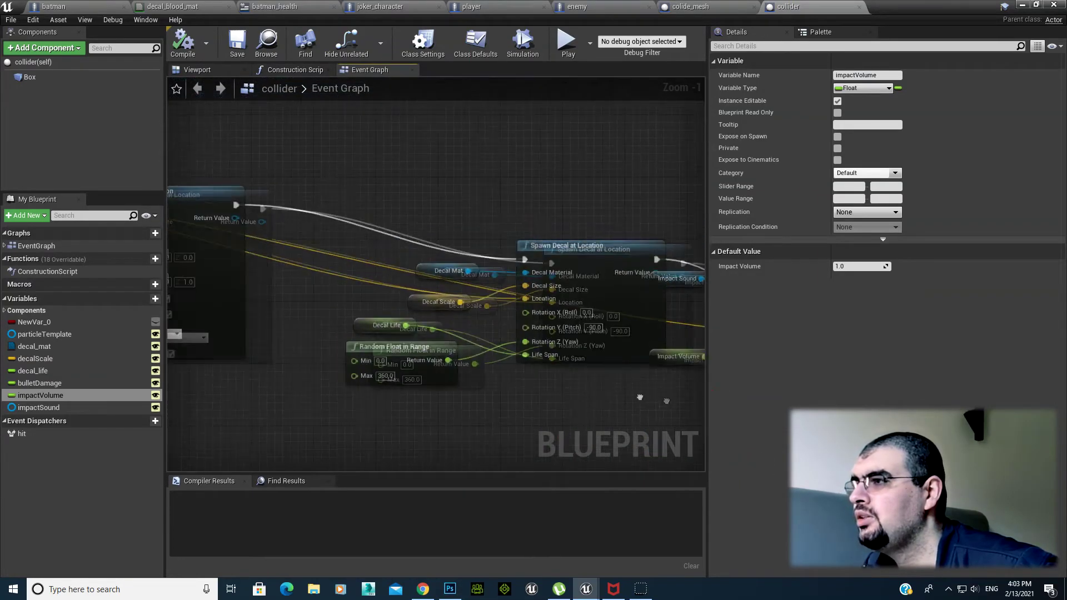
{"action": "right_click_drag", "start_coordinate": [196, 294], "coordinate": [390, 325]}
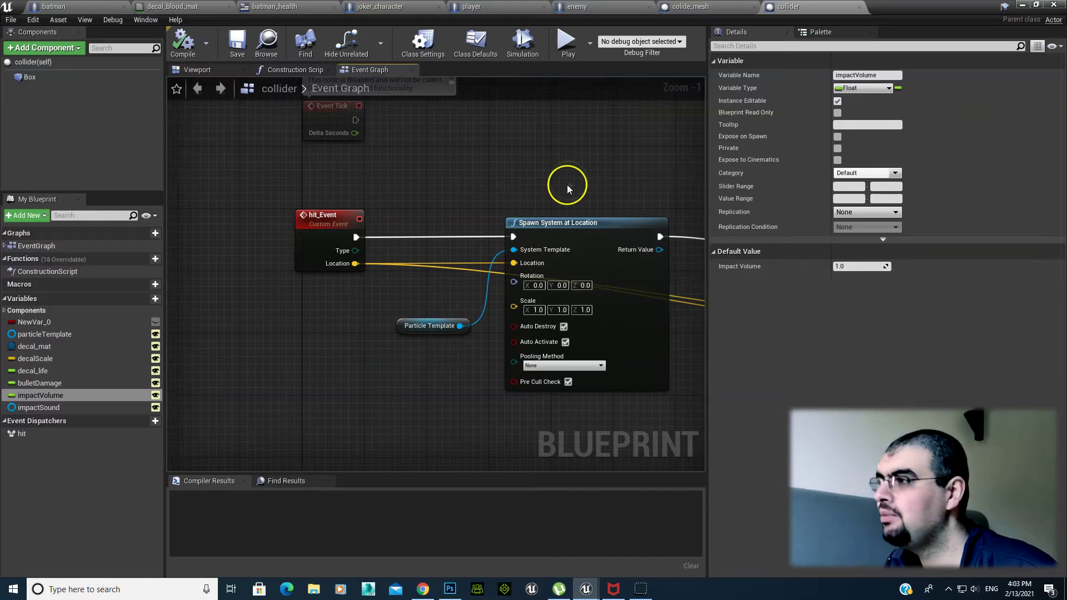
{"action": "left_click", "coordinate": [658, 61]}
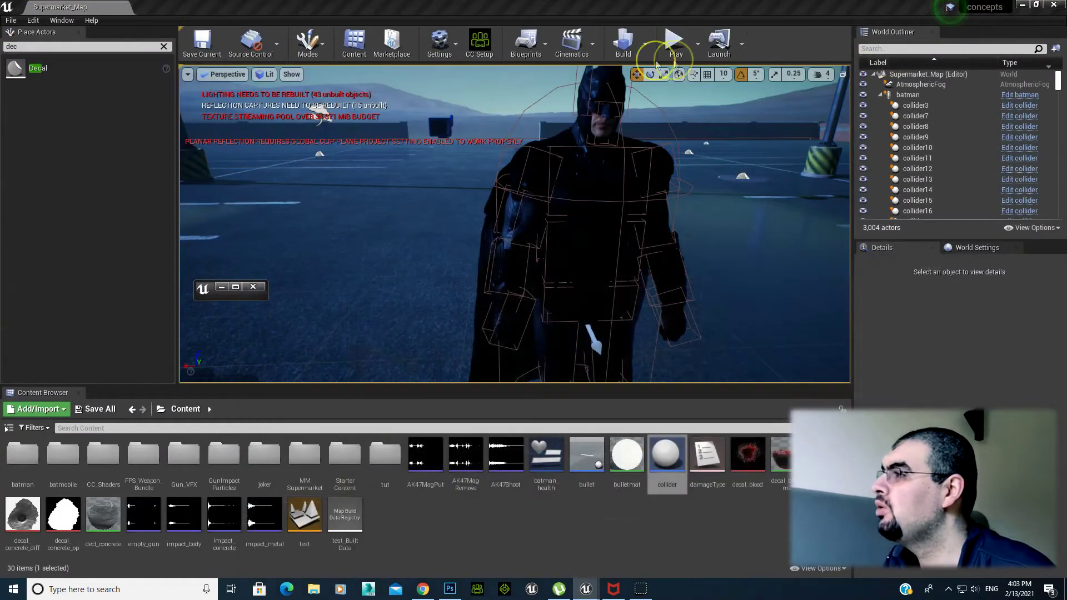
Play the level, shoot Batman several times with the rifle to test hit effects, then stop
{"action": "left_click", "coordinate": [669, 39]}
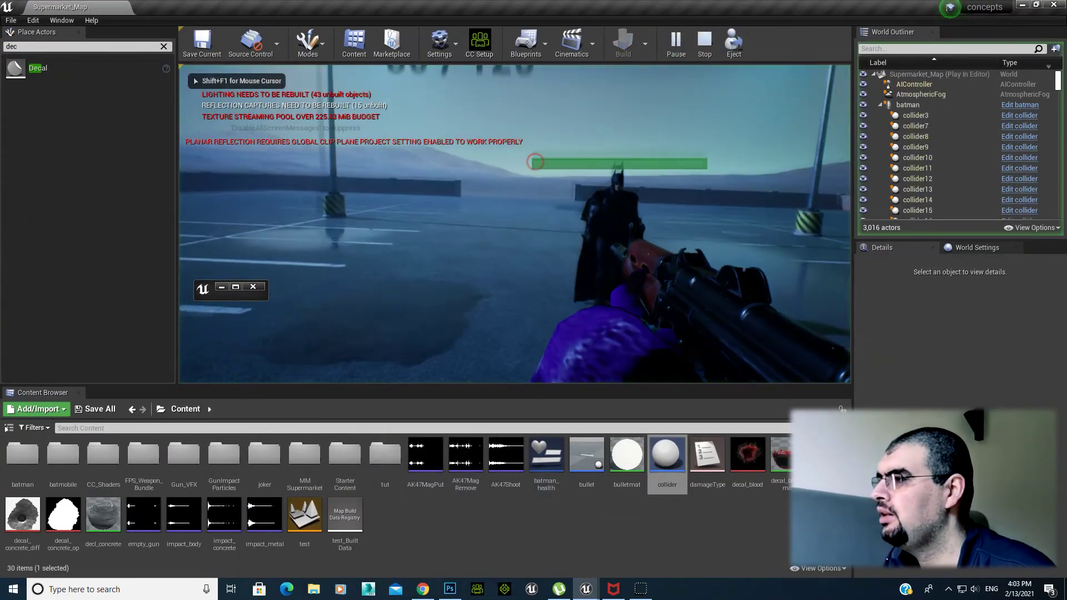
{"action": "left_click", "coordinate": [579, 161]}
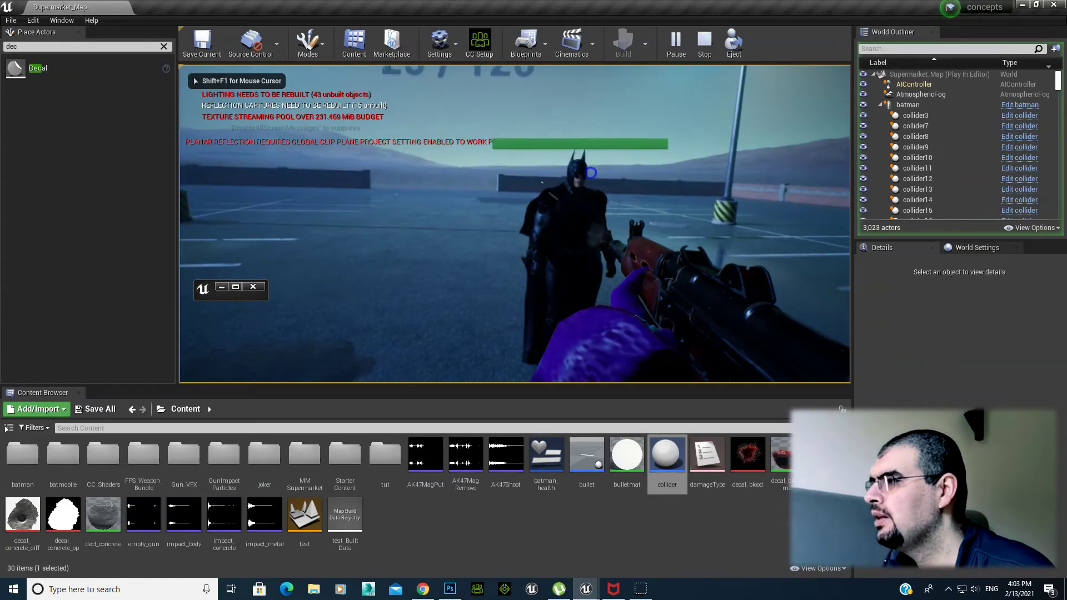
{"action": "left_click", "coordinate": [590, 174]}
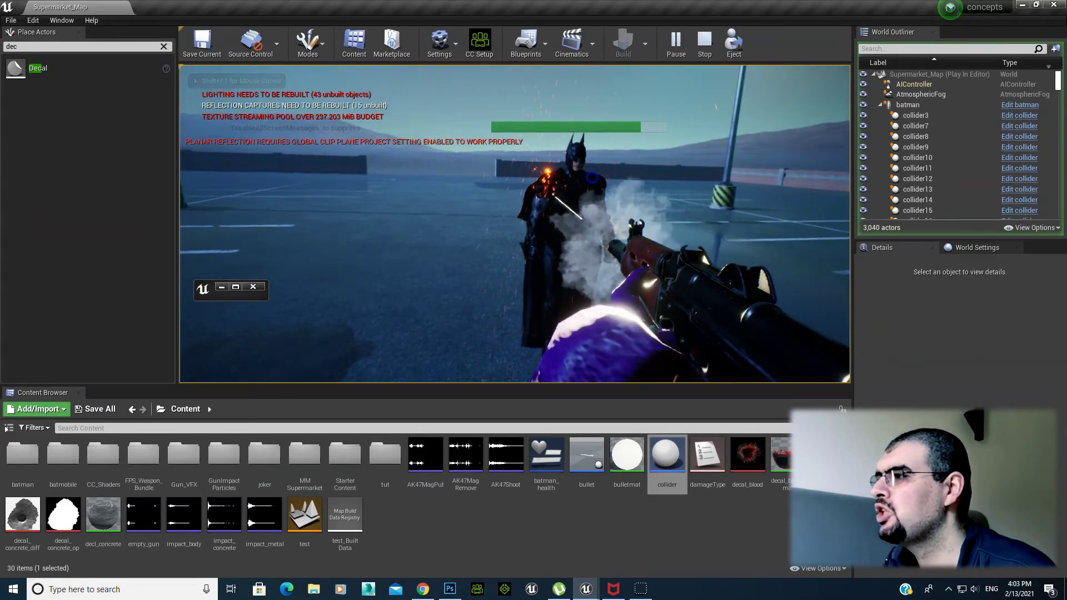
{"action": "left_click", "coordinate": [595, 182]}
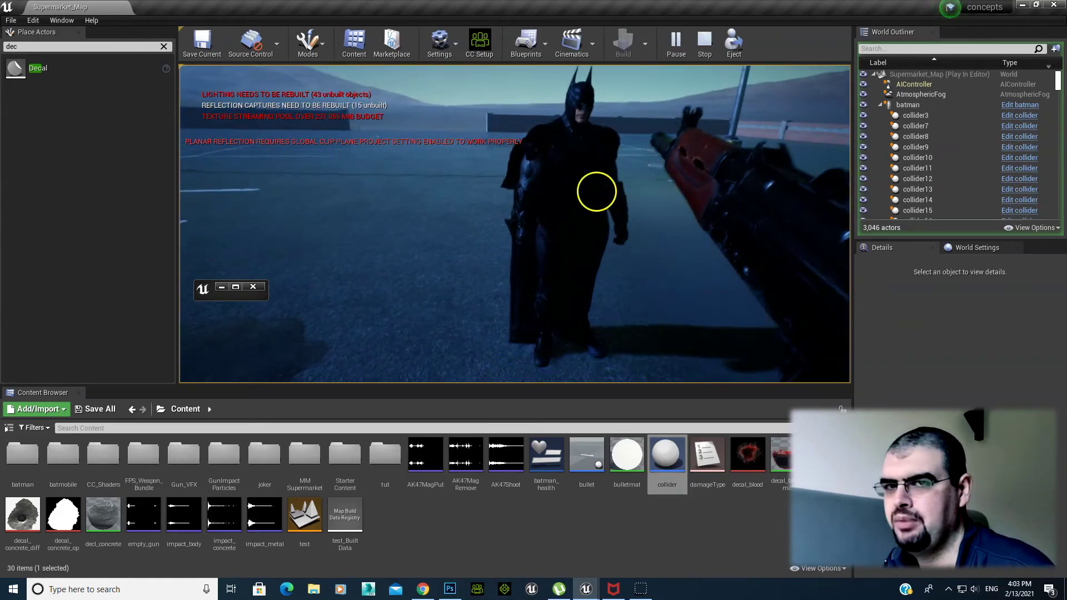
{"action": "left_click_drag", "start_coordinate": [574, 194], "coordinate": [780, 240]}
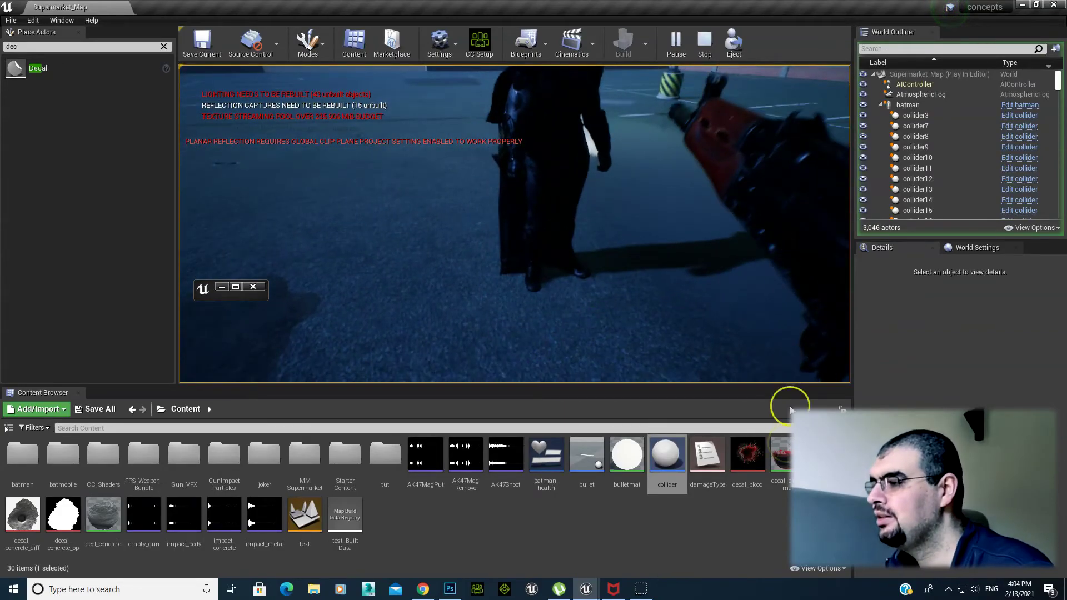
{"action": "key", "text": "Escape"}
Bring the collider graph back and inspect its Spawn Decal at Location and Play Sound at Location nodes
{"action": "mouse_move", "coordinate": [588, 590]}
{"action": "left_click", "coordinate": [652, 559]}
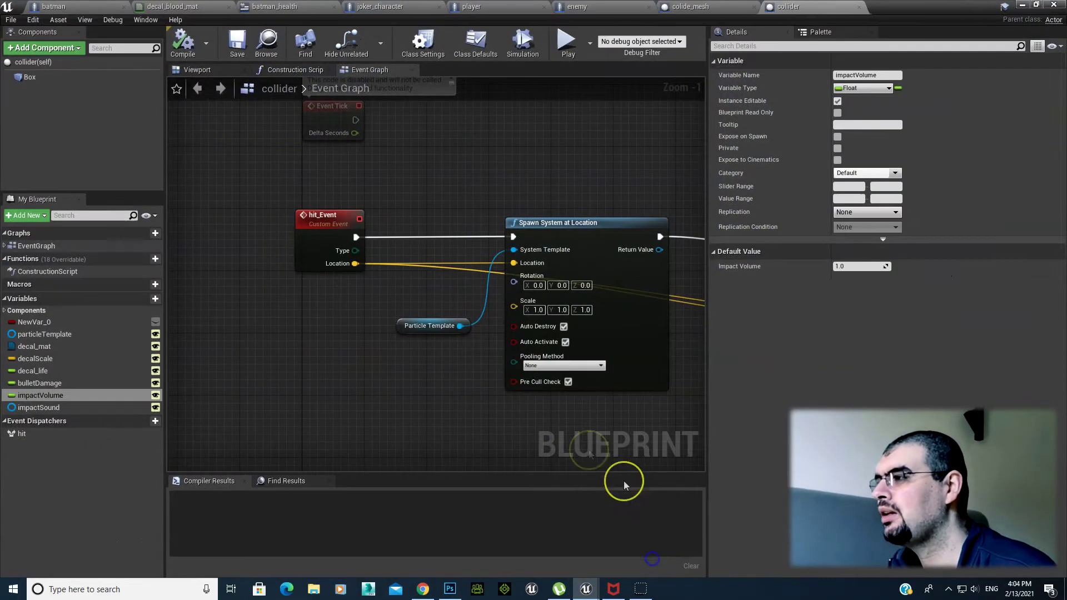
{"action": "mouse_move", "coordinate": [700, 329]}
{"action": "right_mouse_down"}
{"action": "mouse_move", "coordinate": [419, 314]}
{"action": "mouse_move", "coordinate": [392, 263]}
{"action": "right_mouse_up"}
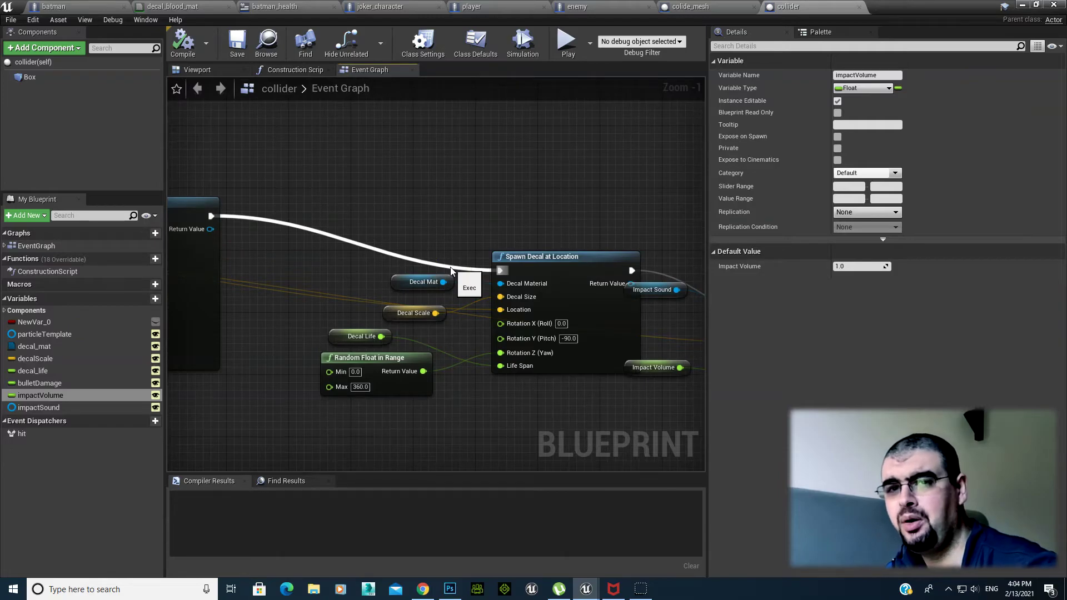
{"action": "right_click_drag", "start_coordinate": [495, 405], "coordinate": [369, 374]}
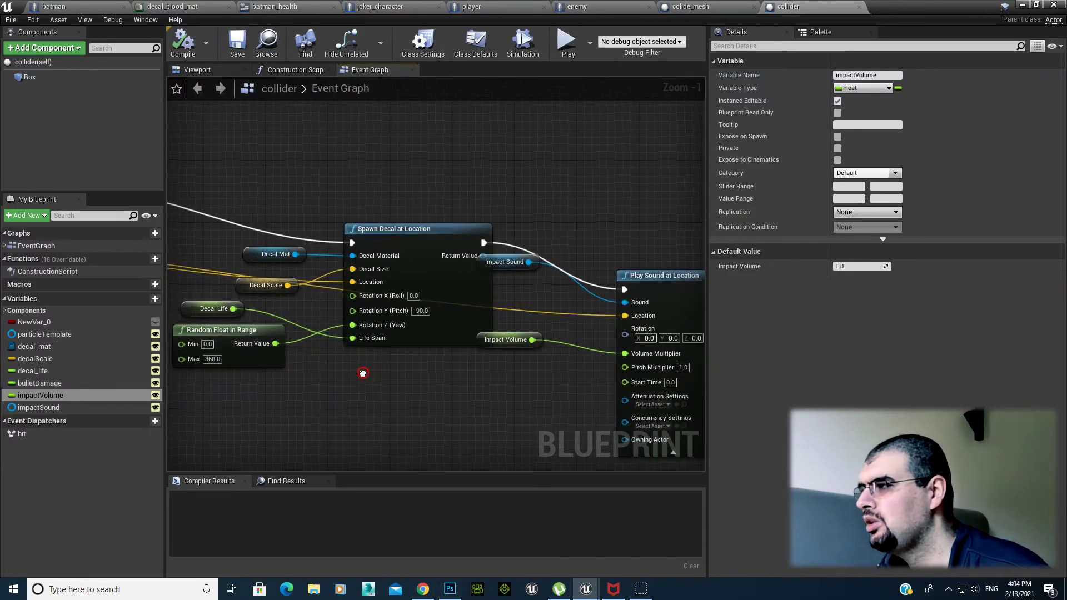
{"action": "right_click_drag", "start_coordinate": [405, 374], "coordinate": [362, 357]}
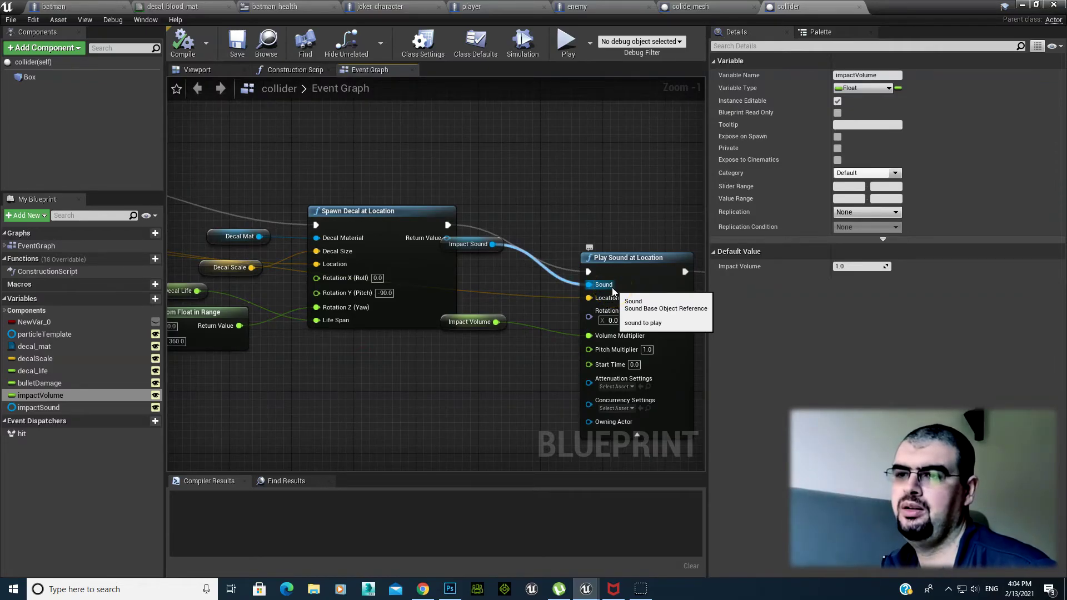
{"action": "left_click", "coordinate": [681, 186]}
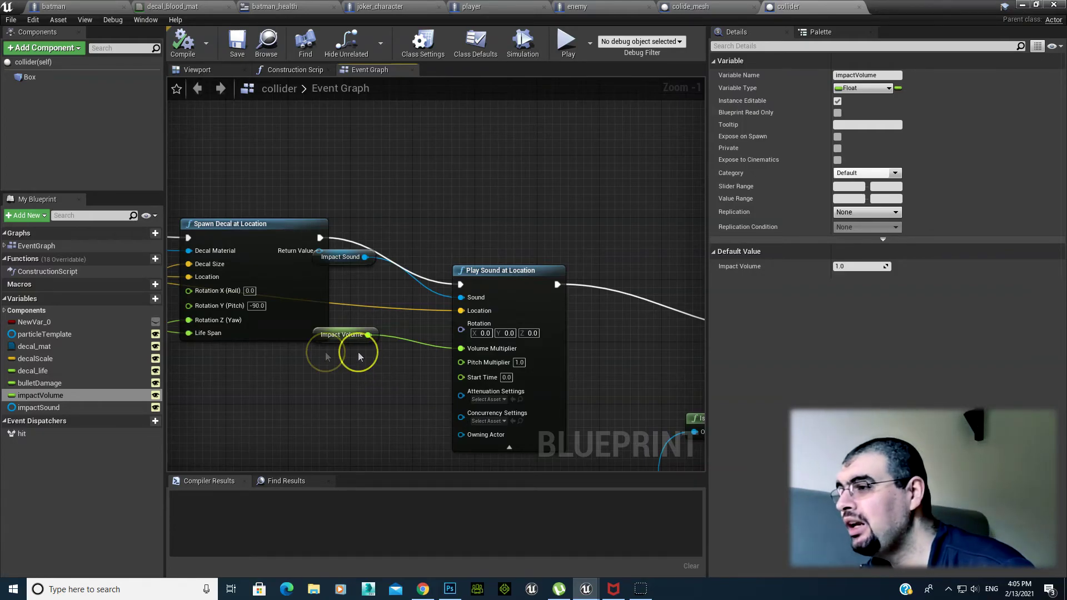
Zoom out over the whole hit graph, then view the collider's Box component in the Viewport
{"action": "right_click_drag", "start_coordinate": [358, 351], "coordinate": [679, 380]}
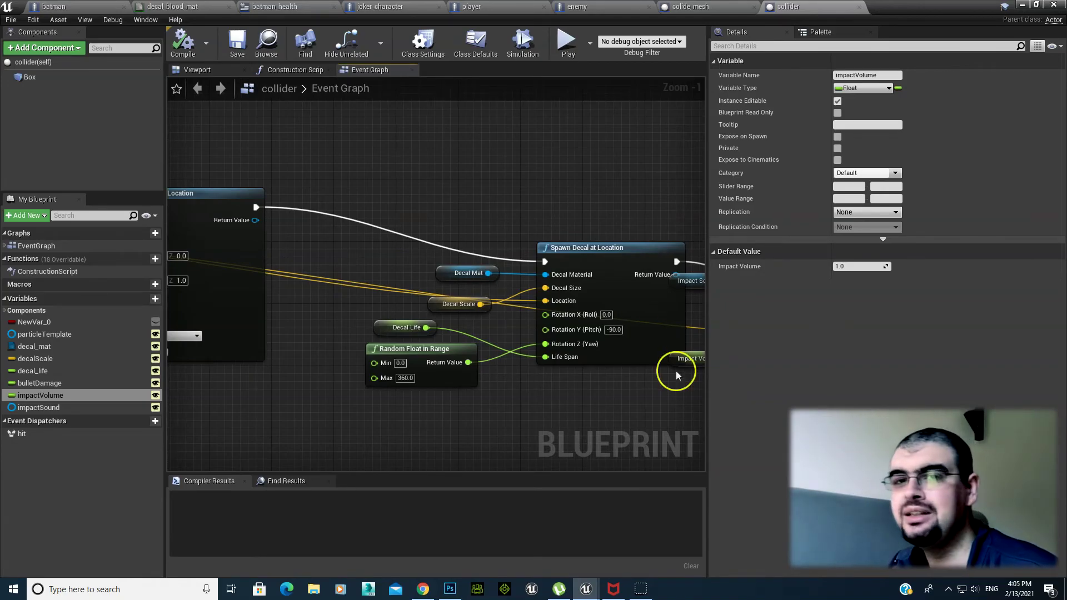
{"action": "scroll", "coordinate": [495, 221], "scroll_direction": "down", "scroll_amount": 2}
{"action": "mouse_move", "coordinate": [455, 167]}
{"action": "right_mouse_down"}
{"action": "mouse_move", "coordinate": [581, 218]}
{"action": "mouse_move", "coordinate": [334, 143]}
{"action": "right_mouse_up"}
{"action": "scroll", "coordinate": [390, 160], "scroll_direction": "down", "scroll_amount": 1}
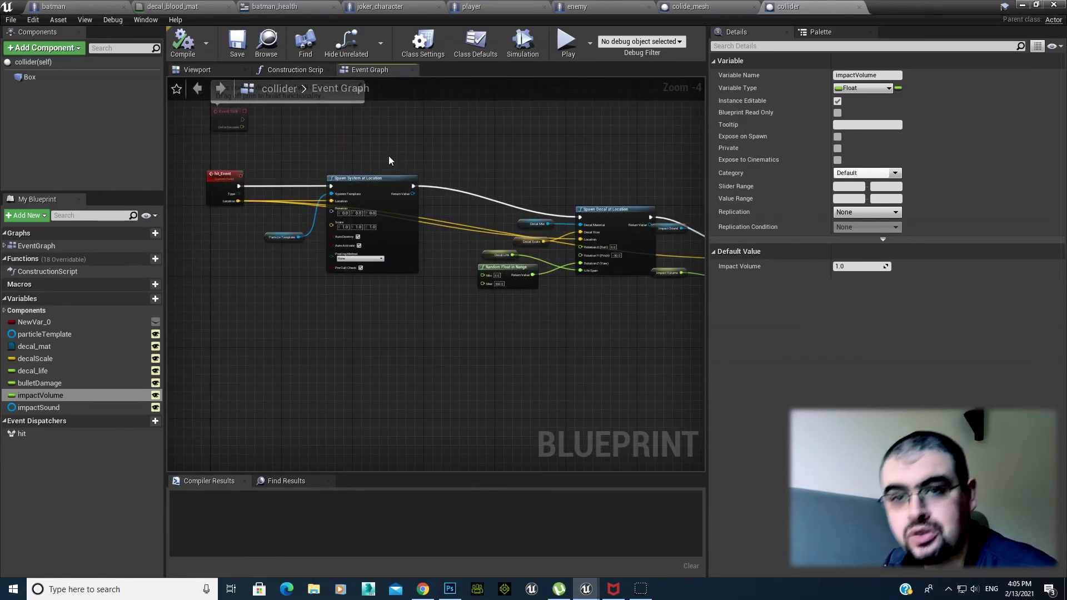
{"action": "left_click", "coordinate": [230, 69]}
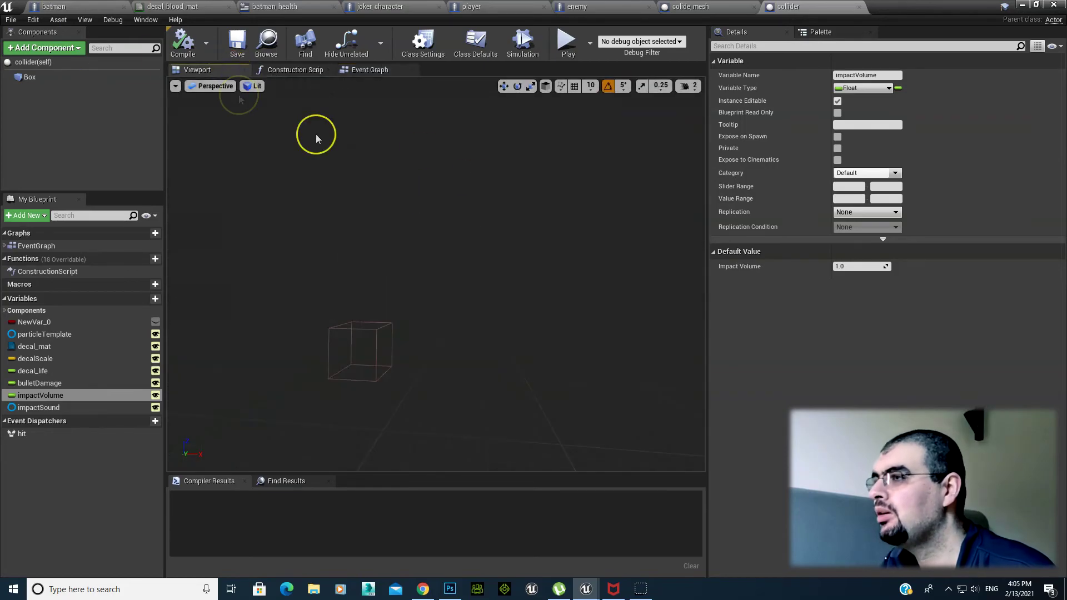
Show the batman blueprint's Viewport and orbit around the collider boxes fitted to his body parts
{"action": "left_click", "coordinate": [83, 5]}
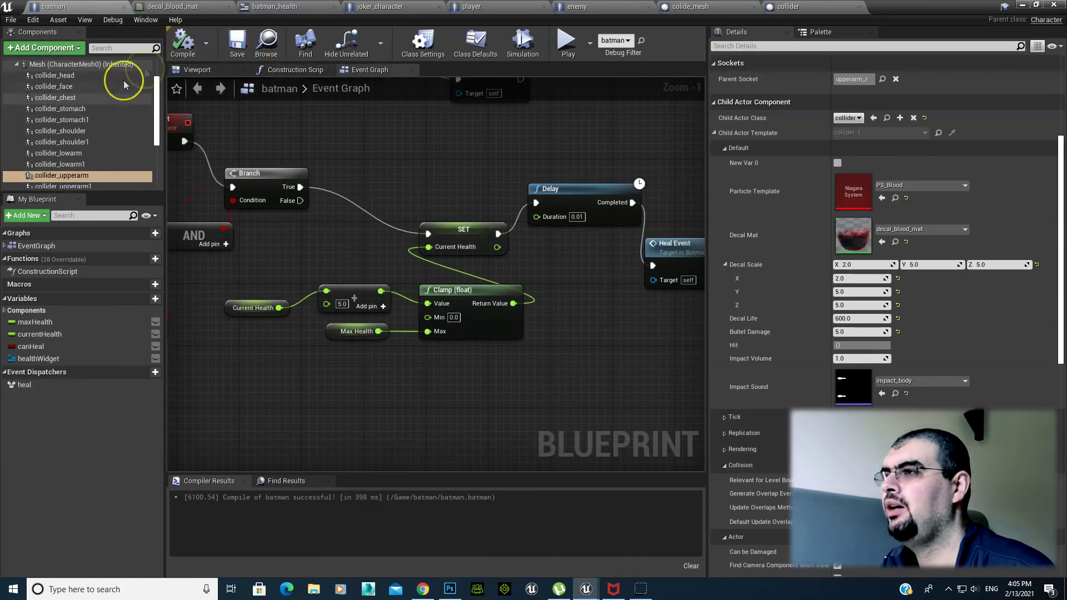
{"action": "left_click", "coordinate": [203, 71]}
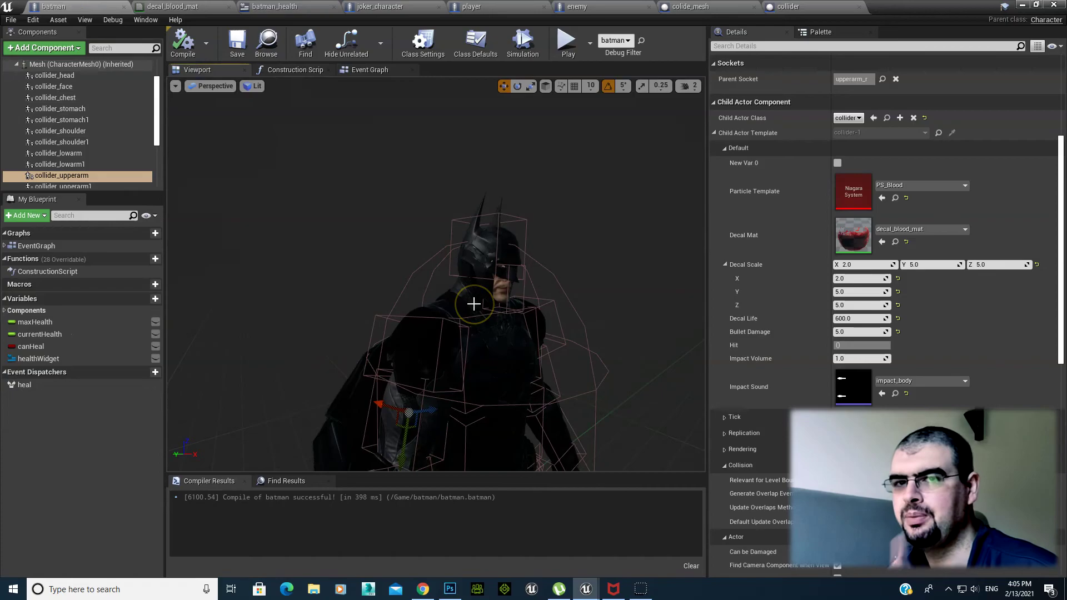
{"action": "left_click", "coordinate": [445, 297]}
{"action": "right_click_drag", "start_coordinate": [519, 307], "coordinate": [583, 396]}
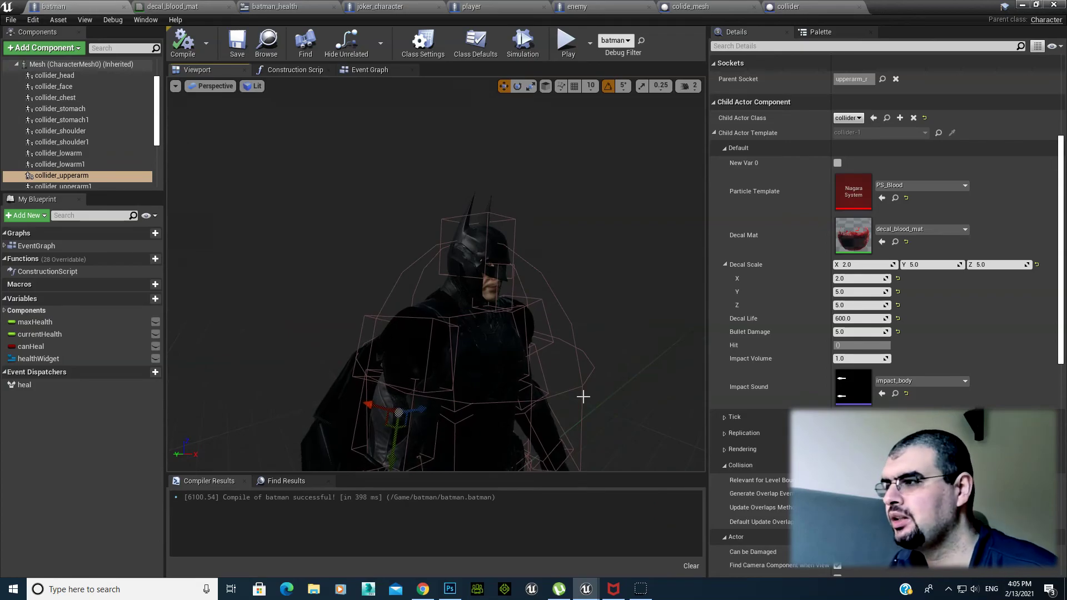
{"action": "scroll", "coordinate": [576, 396], "scroll_direction": "down", "scroll_amount": 5}
{"action": "mouse_move", "coordinate": [545, 368]}
{"action": "right_mouse_down"}
{"action": "mouse_move", "coordinate": [534, 408]}
{"action": "mouse_move", "coordinate": [502, 389]}
{"action": "right_mouse_up"}
{"action": "key", "text": "w"}
{"action": "left_click", "coordinate": [413, 317]}
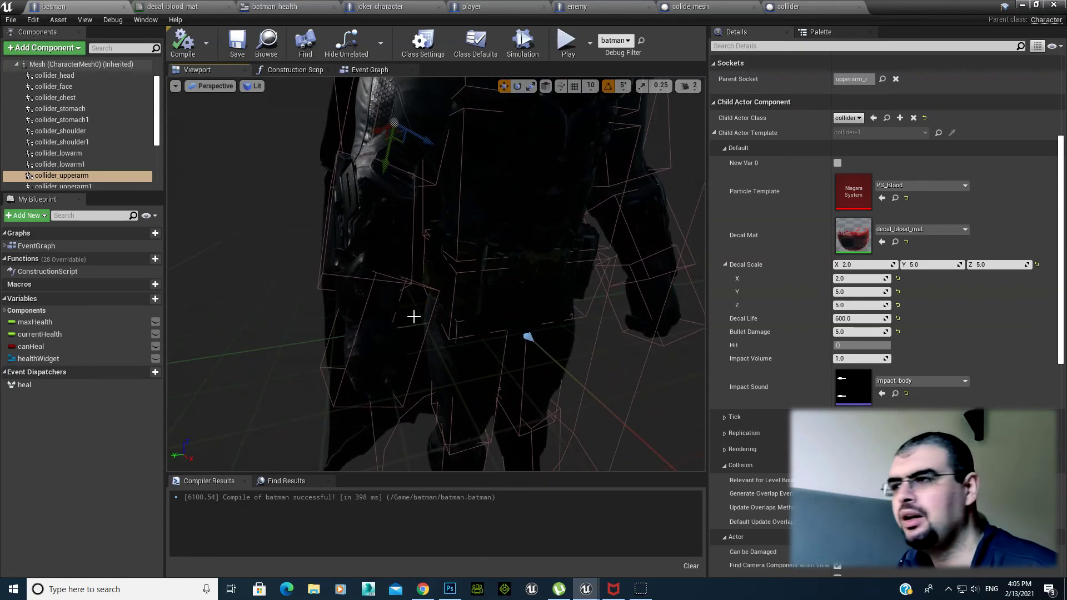
{"action": "left_click", "coordinate": [424, 298]}
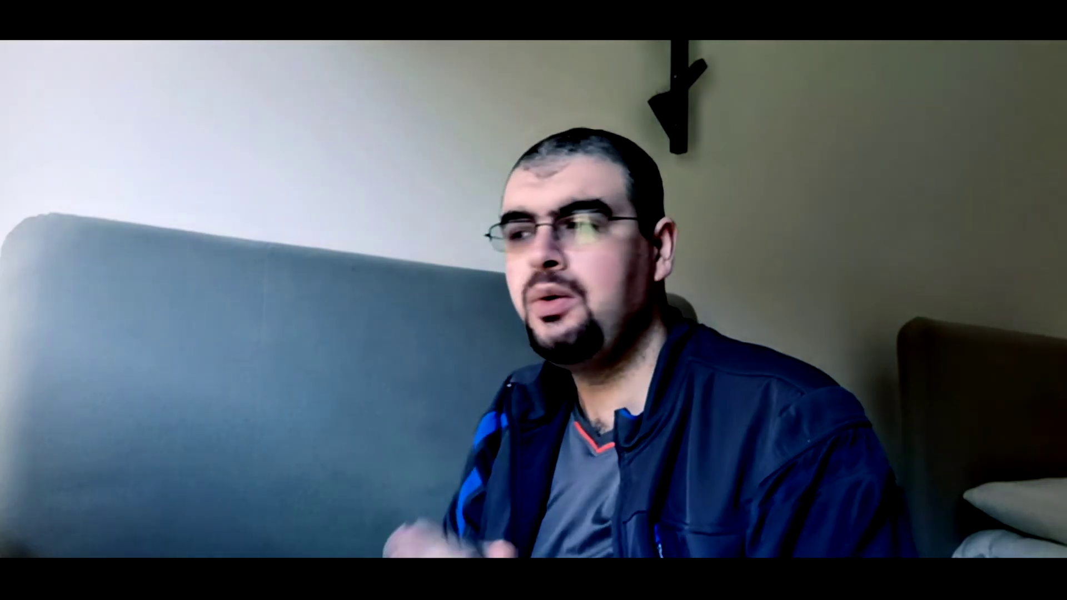